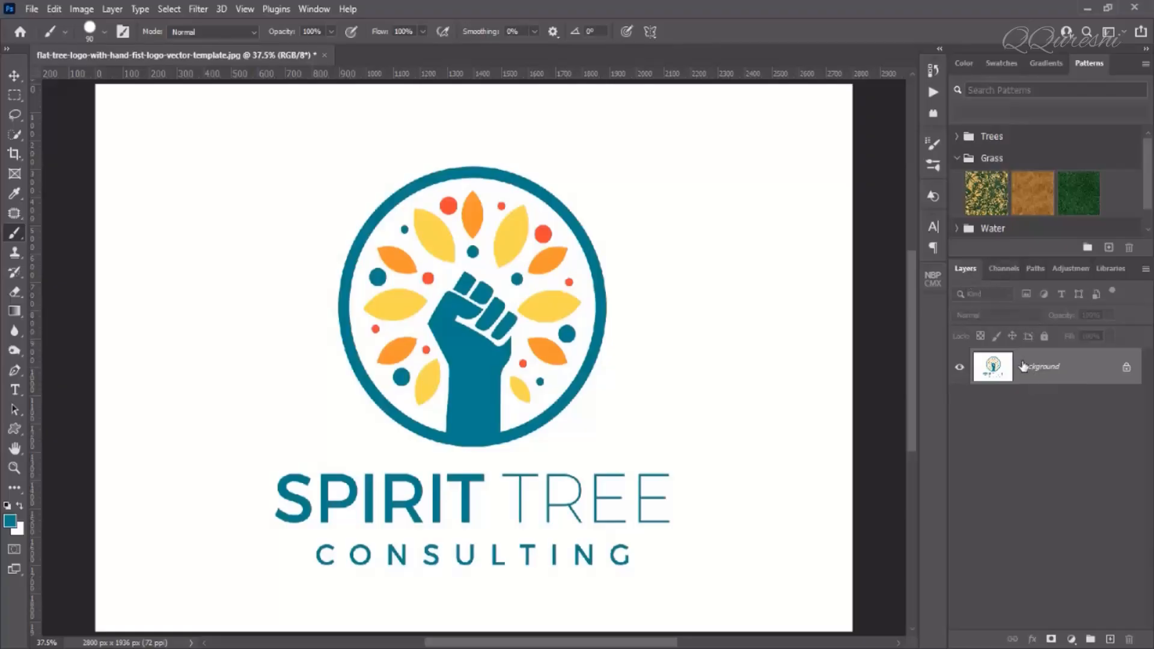
Compare the Red, Green and Blue channels individually and duplicate the Blue channel
left_click(1003, 268)
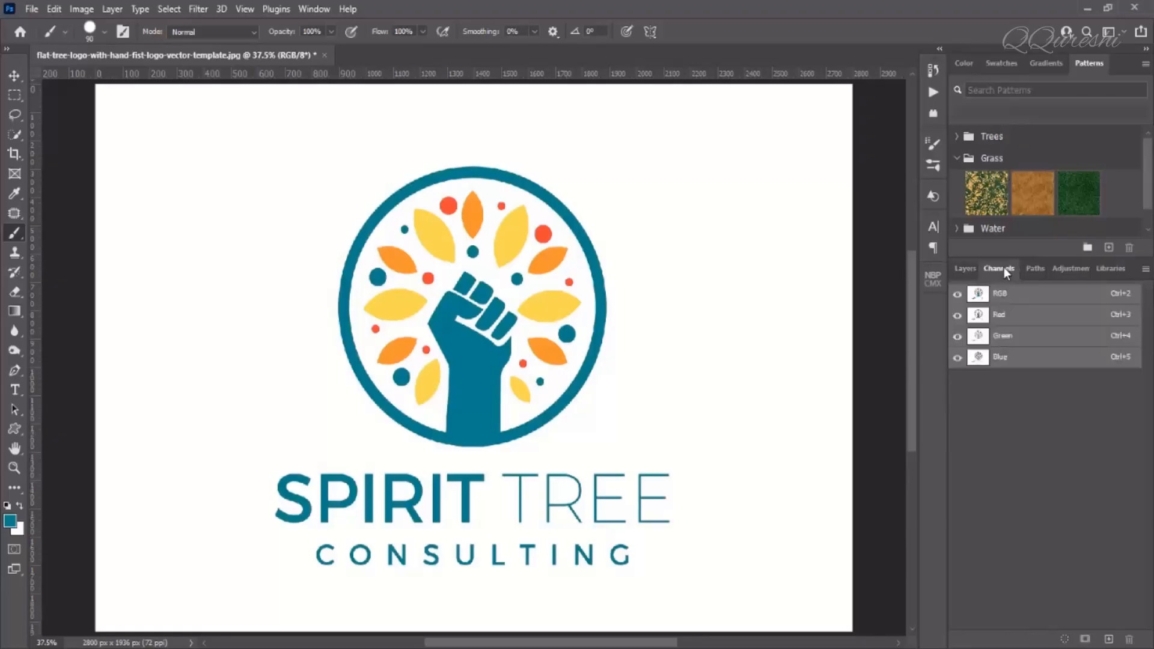
left_click(1002, 315)
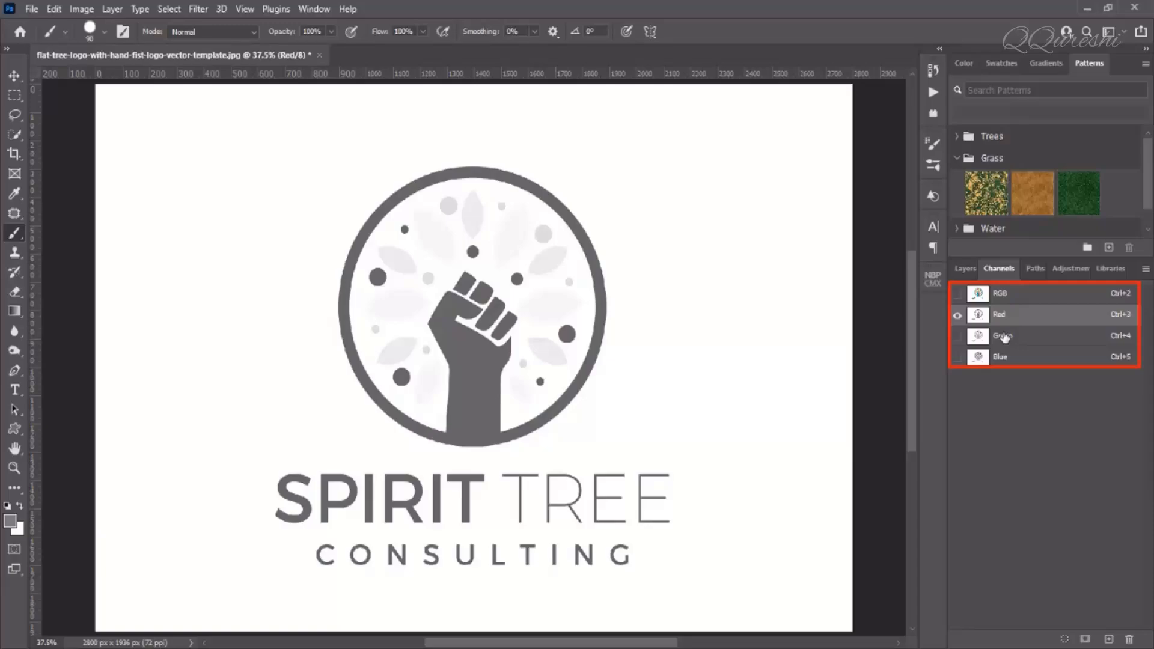
left_click(1002, 336)
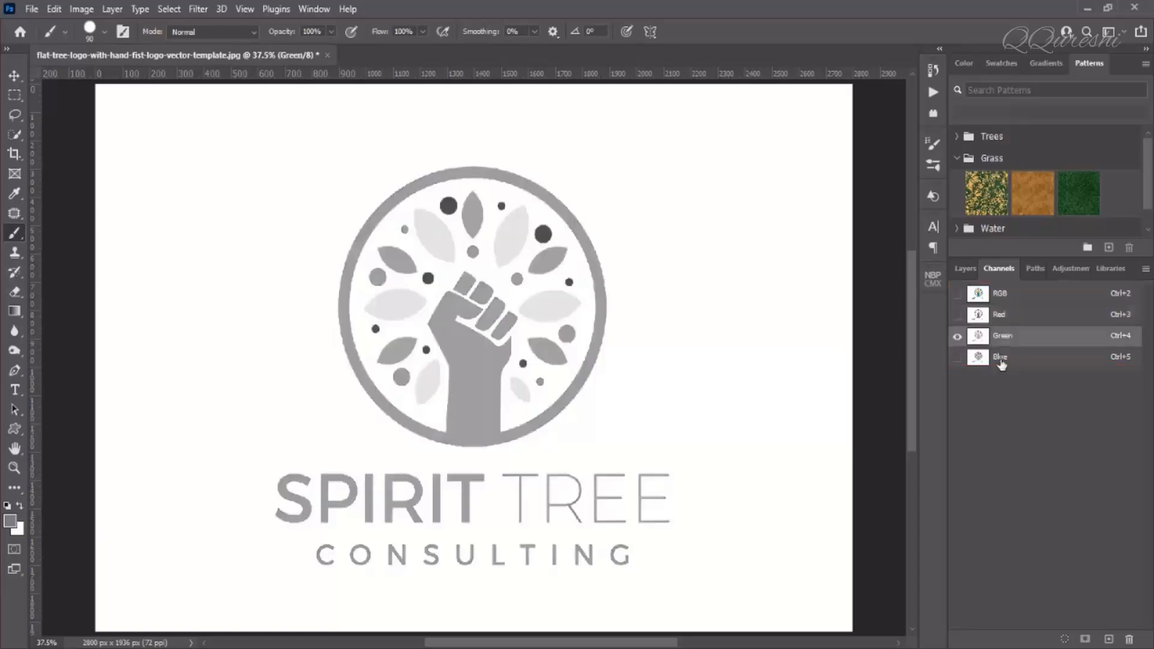
left_click(1001, 360)
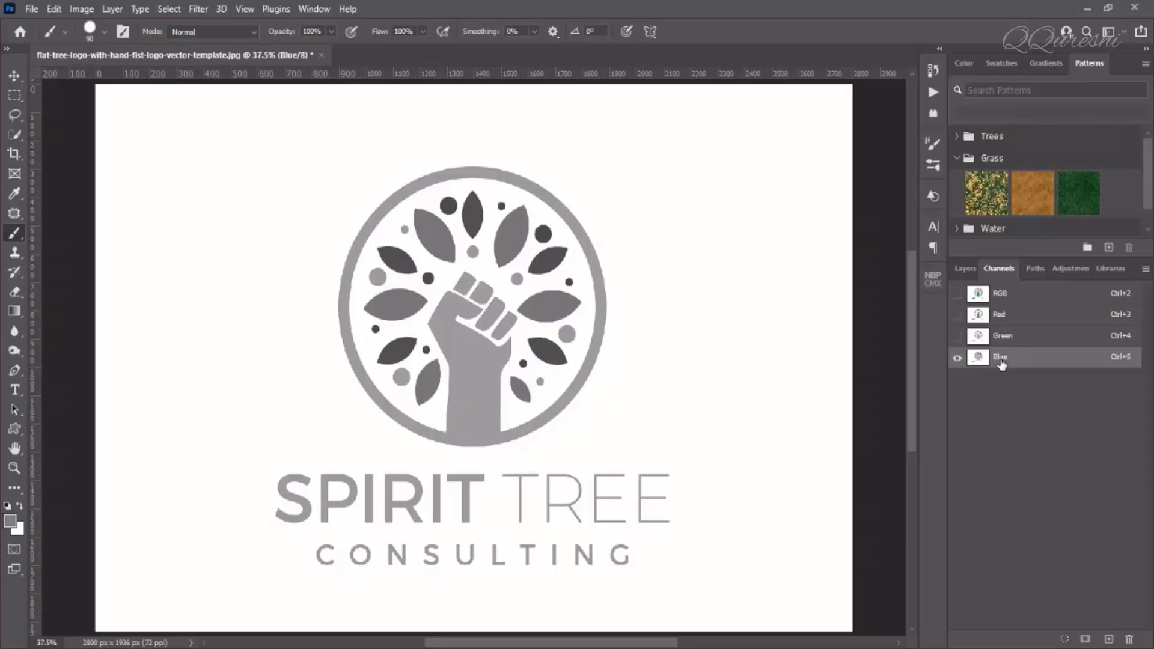
left_click(1002, 319)
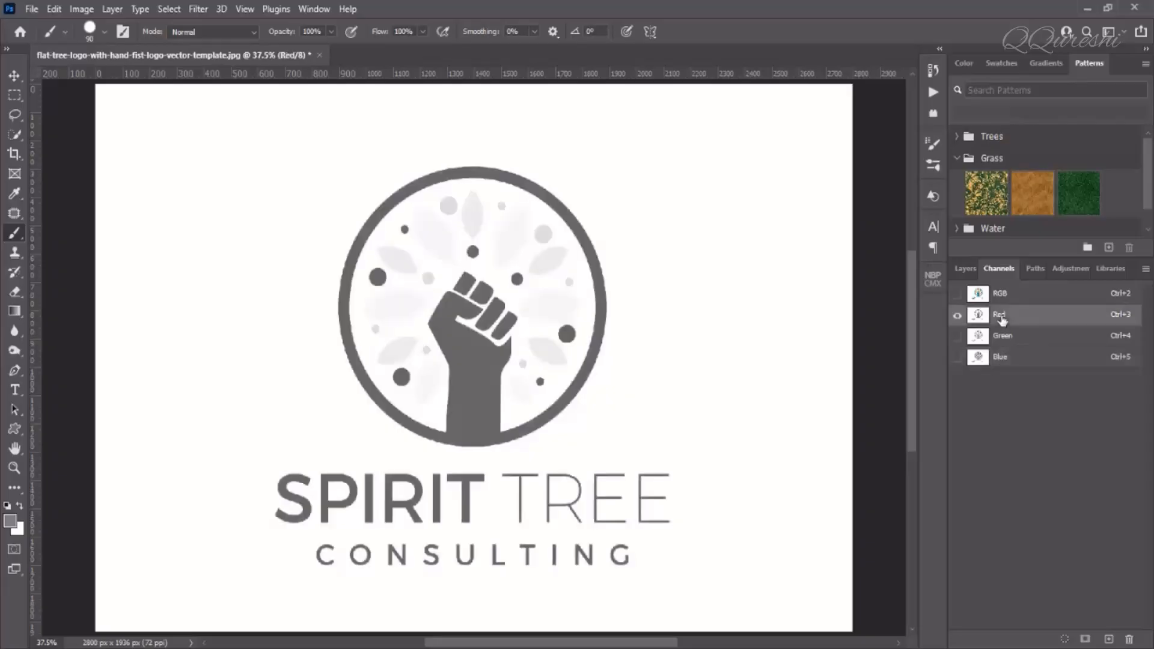
left_click(1003, 358)
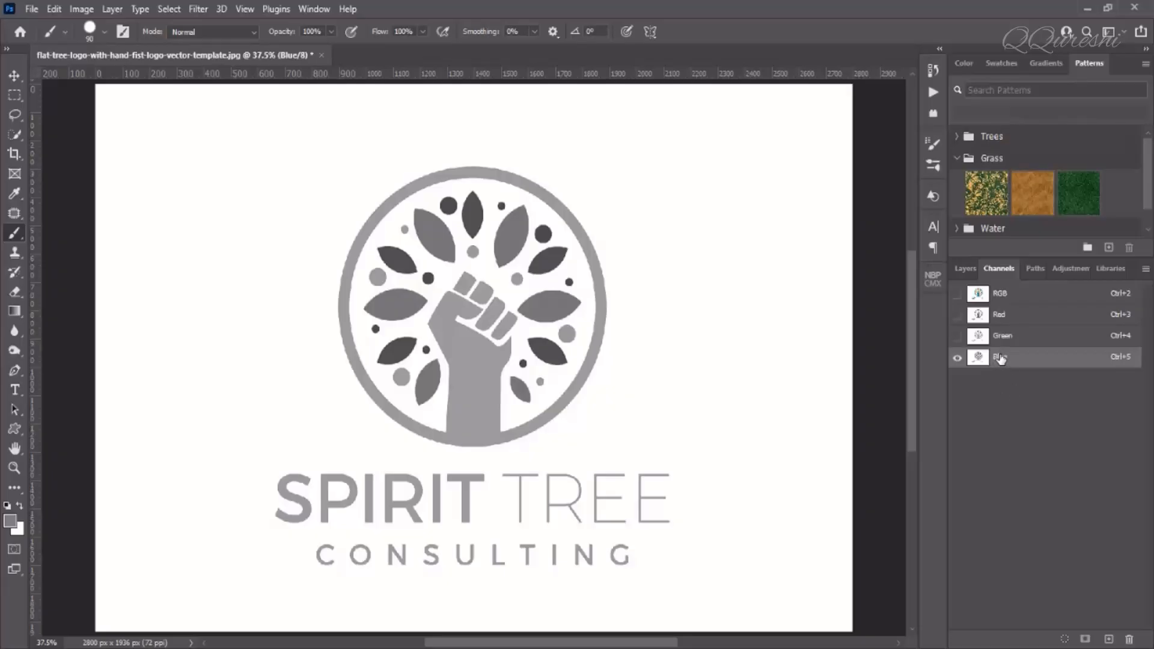
left_click_drag(1000, 357, 1116, 635)
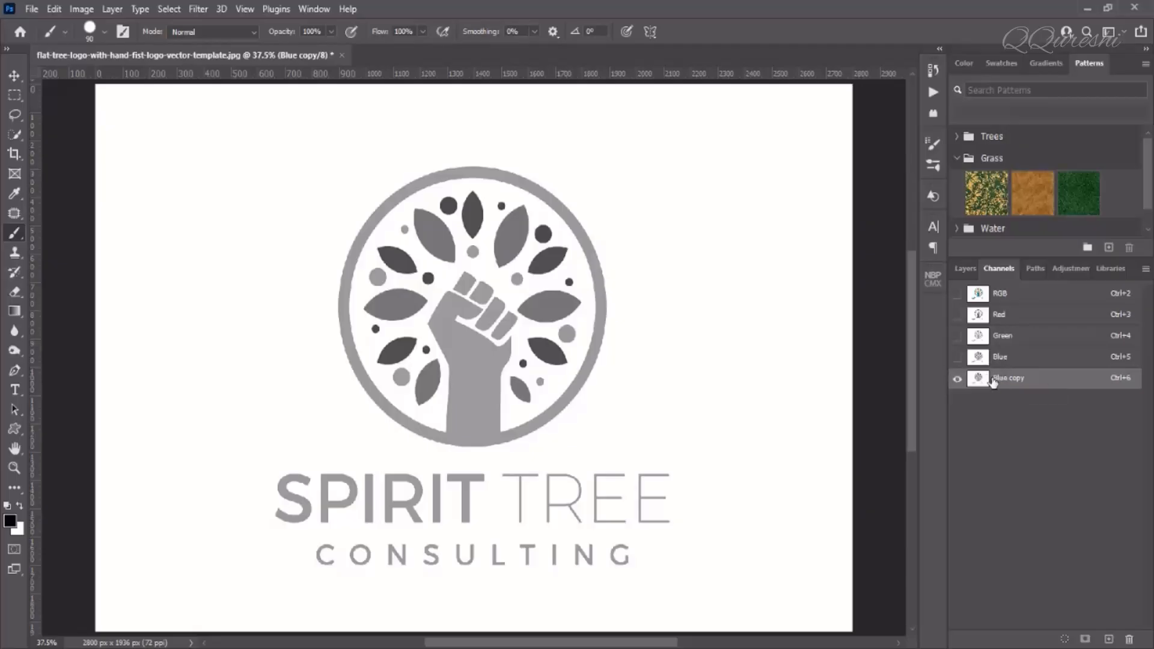
Use Apply Image on the Blue copy channel with the Background's Red channel as source, Multiply blending and 100% opacity
left_click(83, 10)
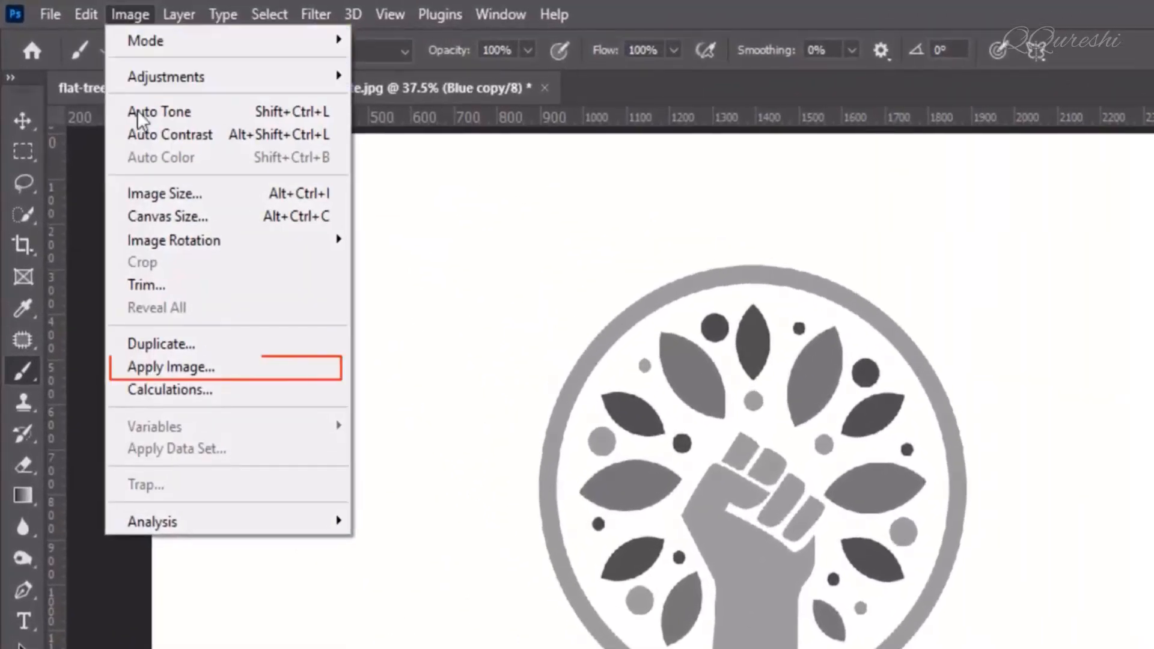
left_click(280, 368)
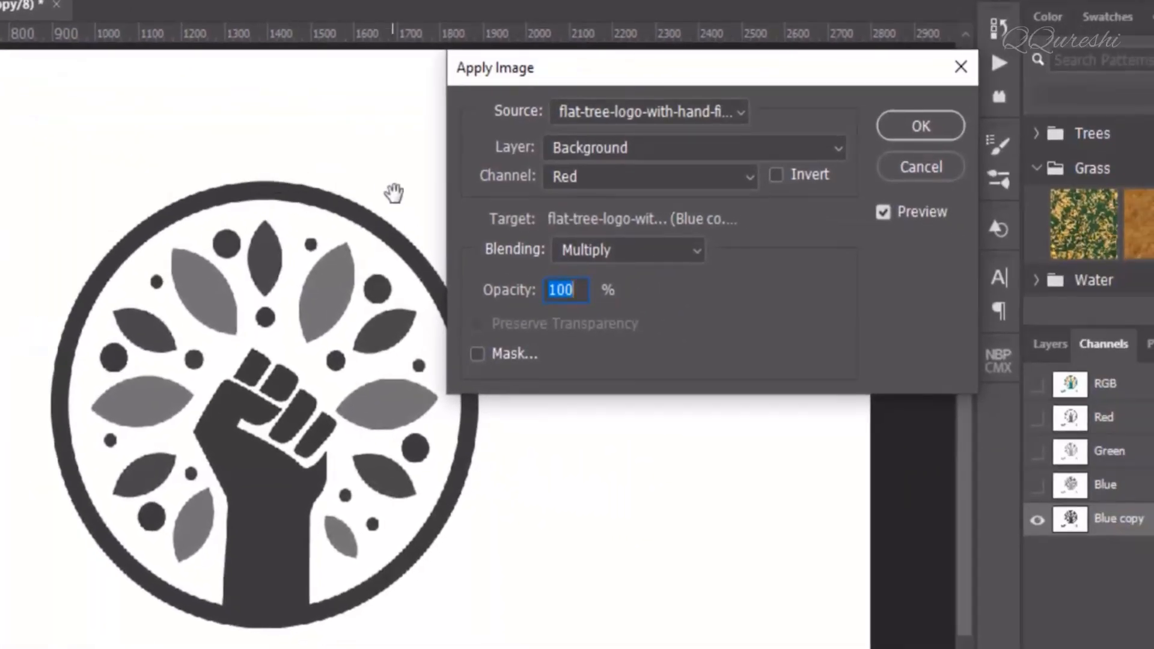
left_click(620, 248)
left_click(605, 333)
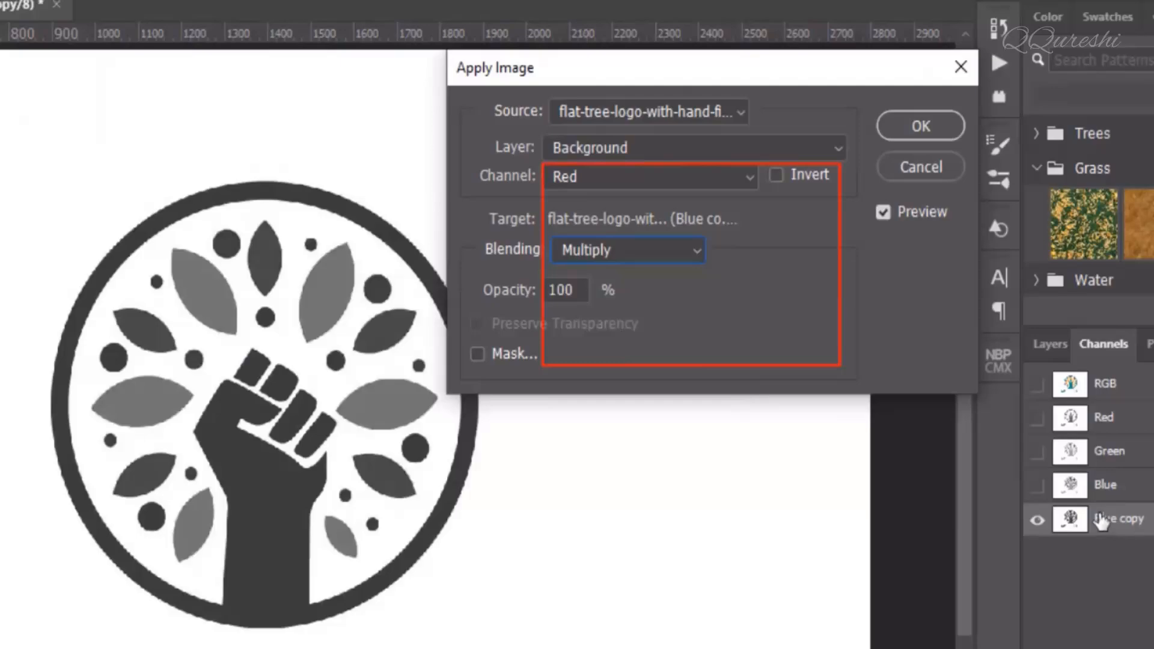
left_click(644, 177)
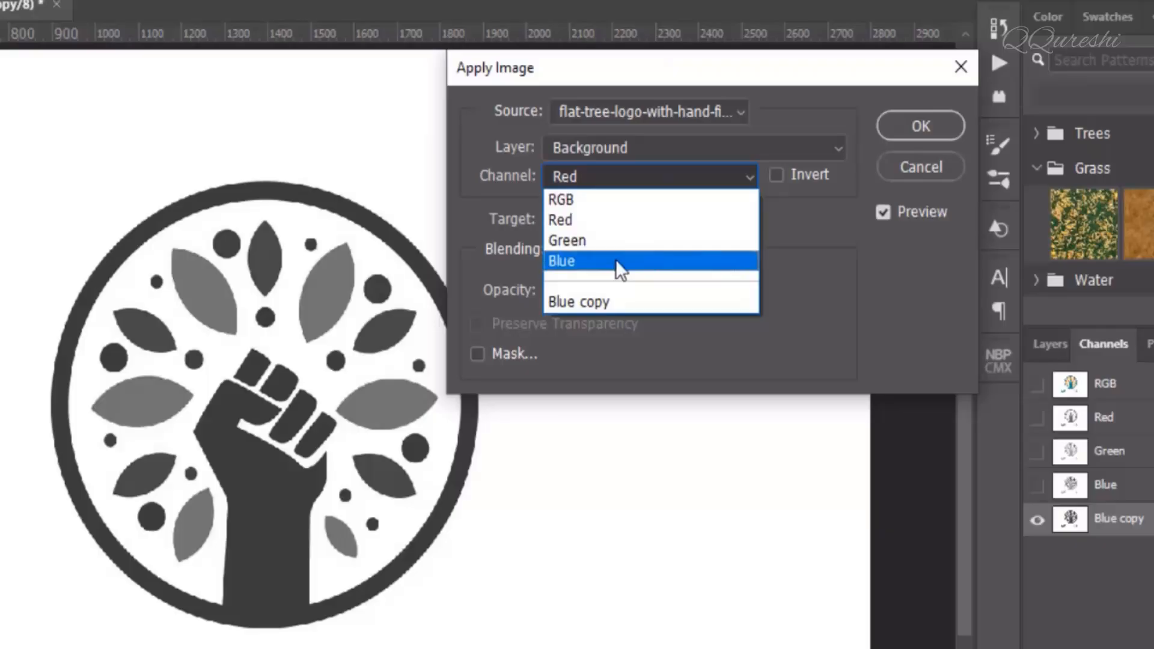
left_click(611, 220)
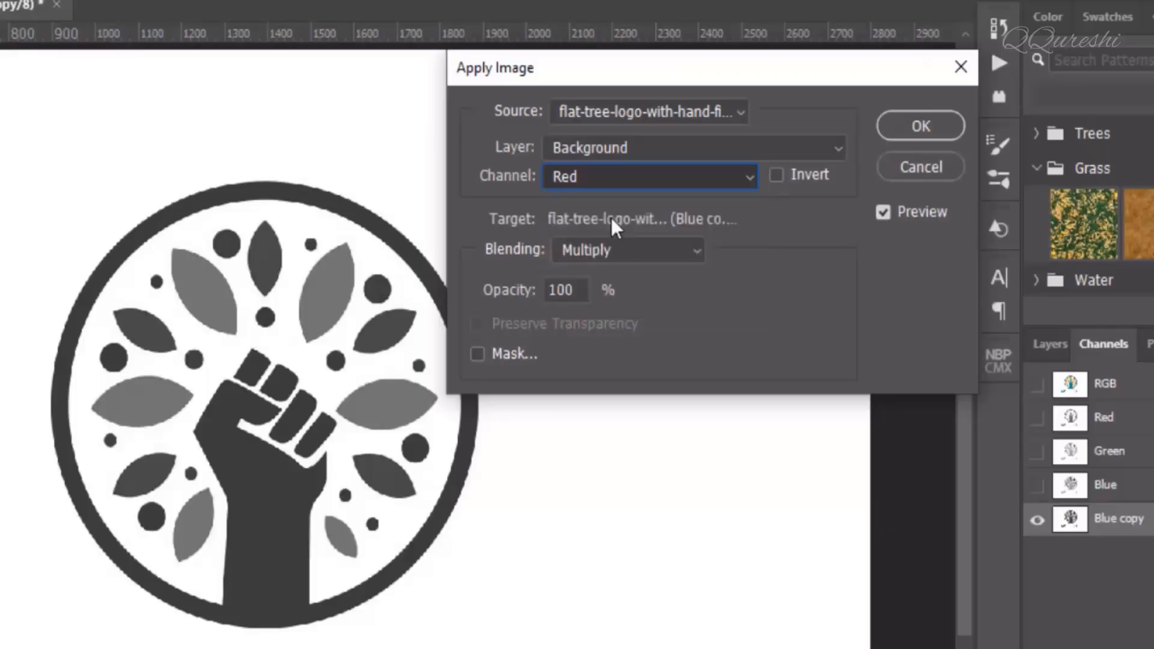
left_click(910, 126)
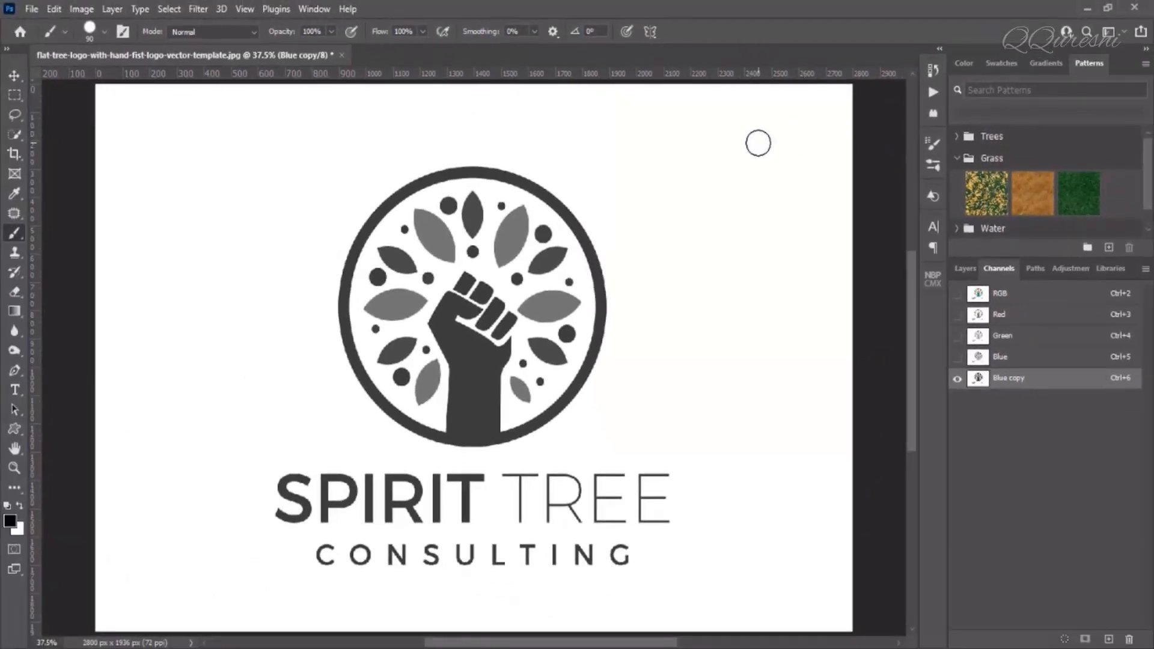
Apply Levels to the Blue copy channel with the input black point at 116 and the white point at 214
left_click(82, 10)
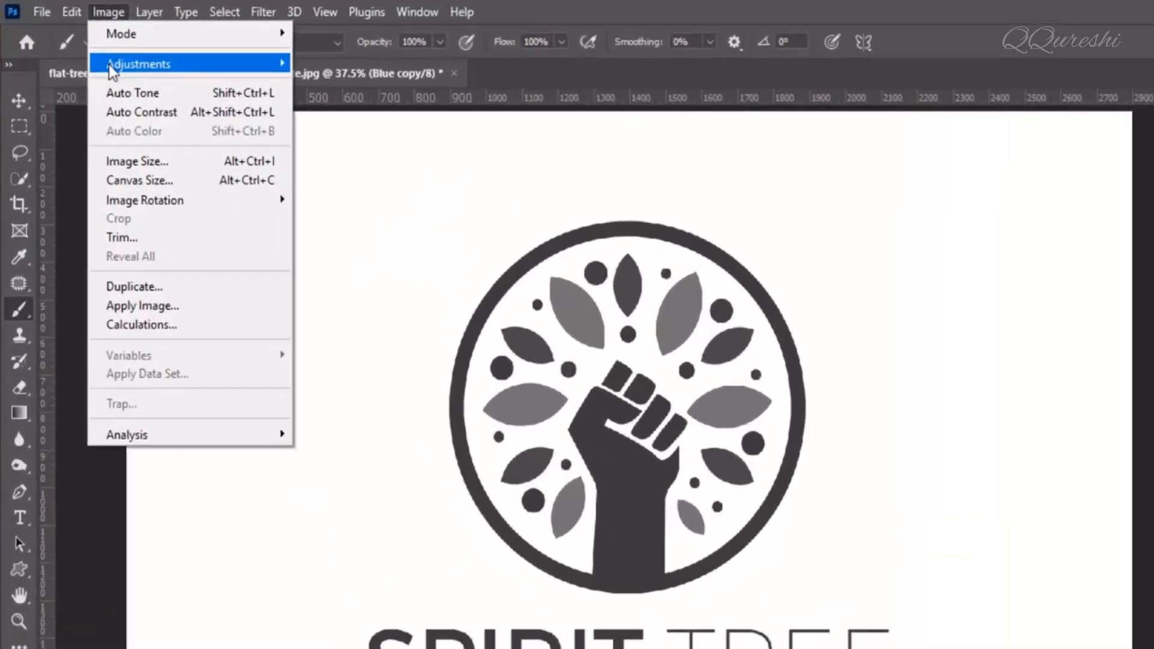
mouse_move(81, 49)
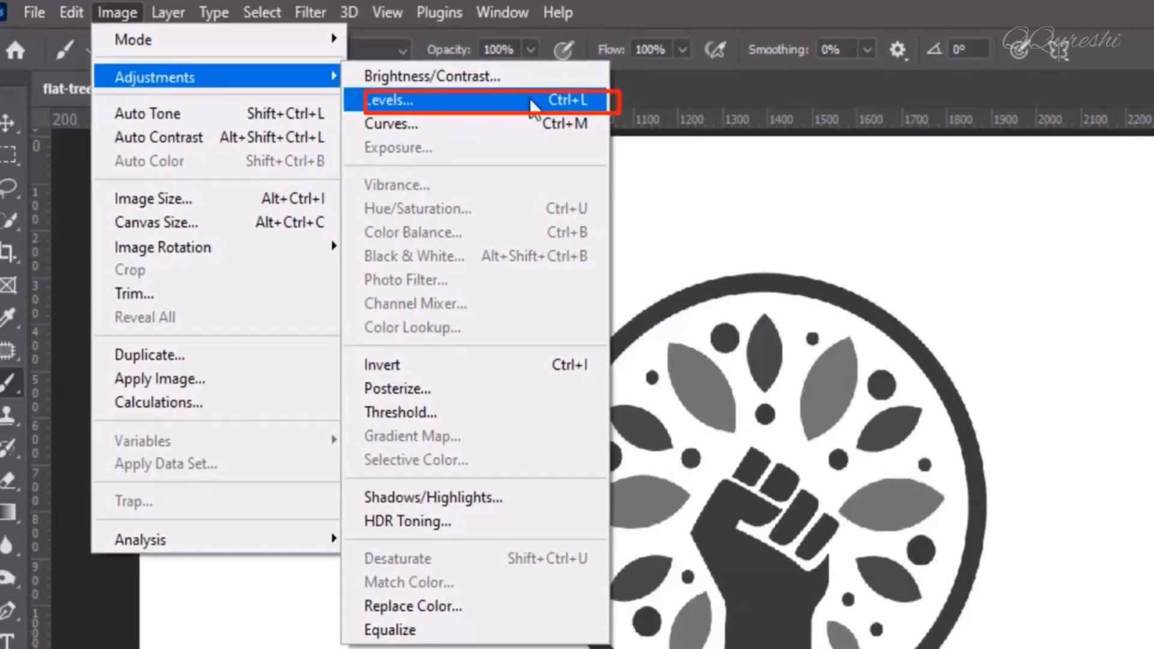
left_click(548, 105)
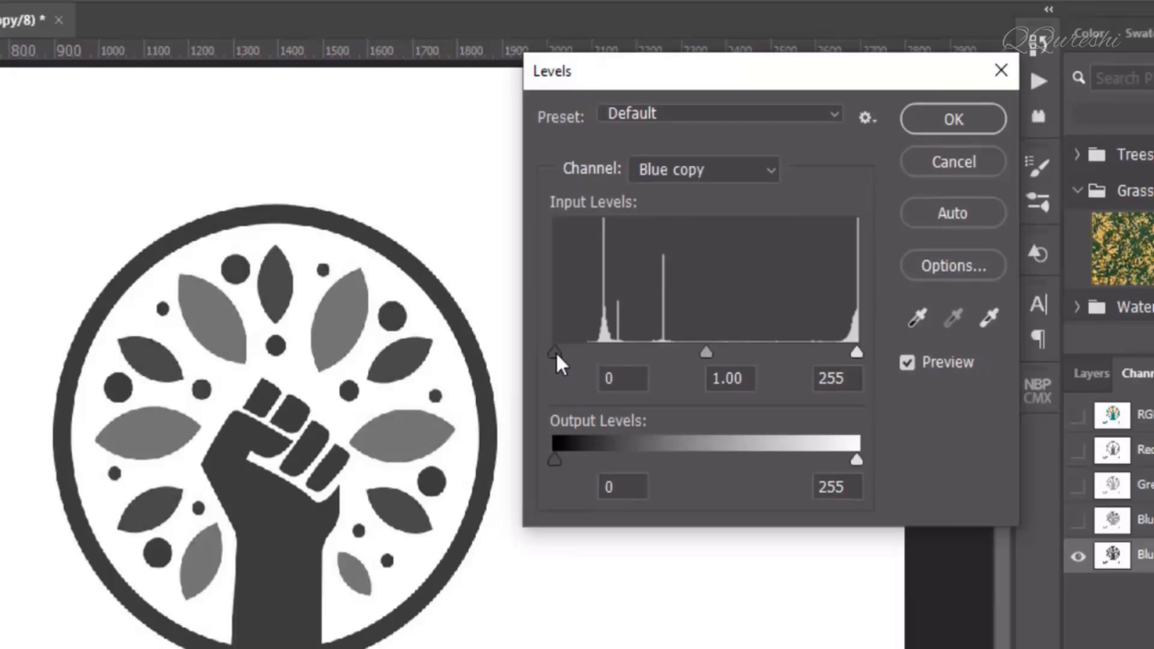
left_click_drag(555, 351, 691, 355)
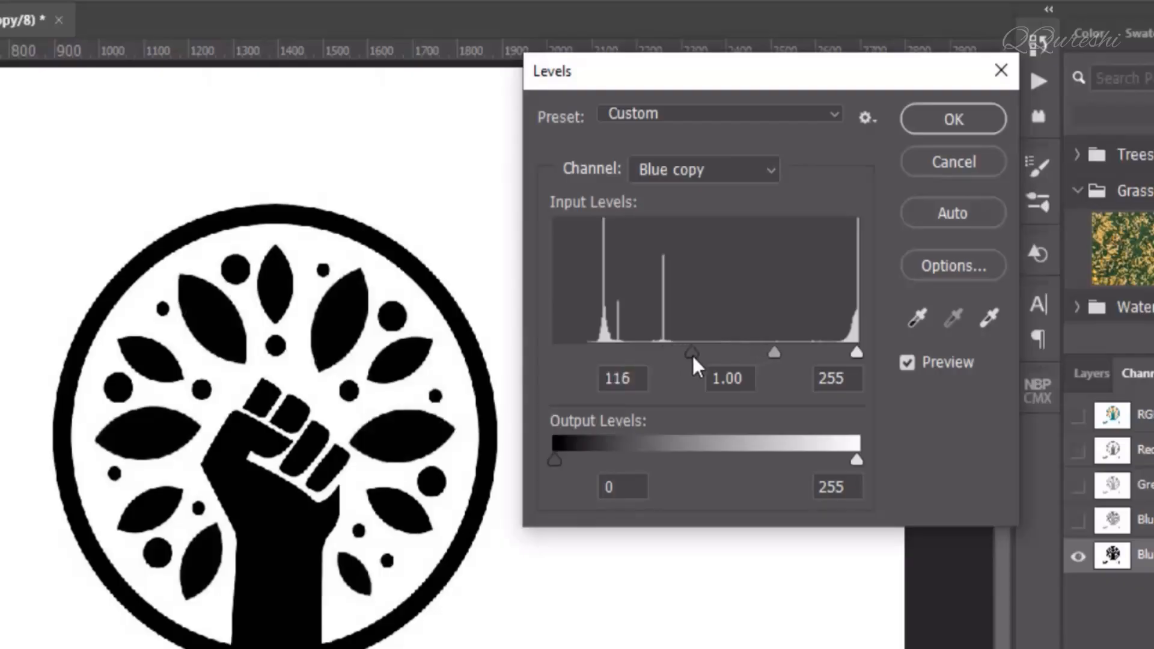
left_click_drag(857, 353, 846, 352)
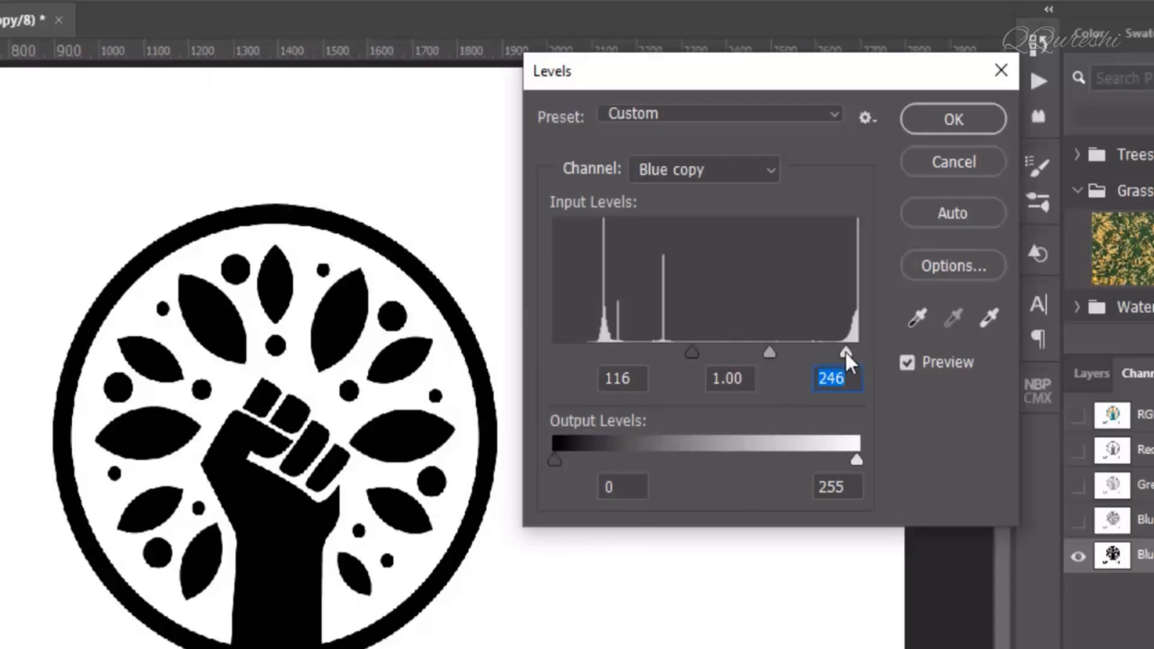
left_click_drag(845, 352, 809, 352)
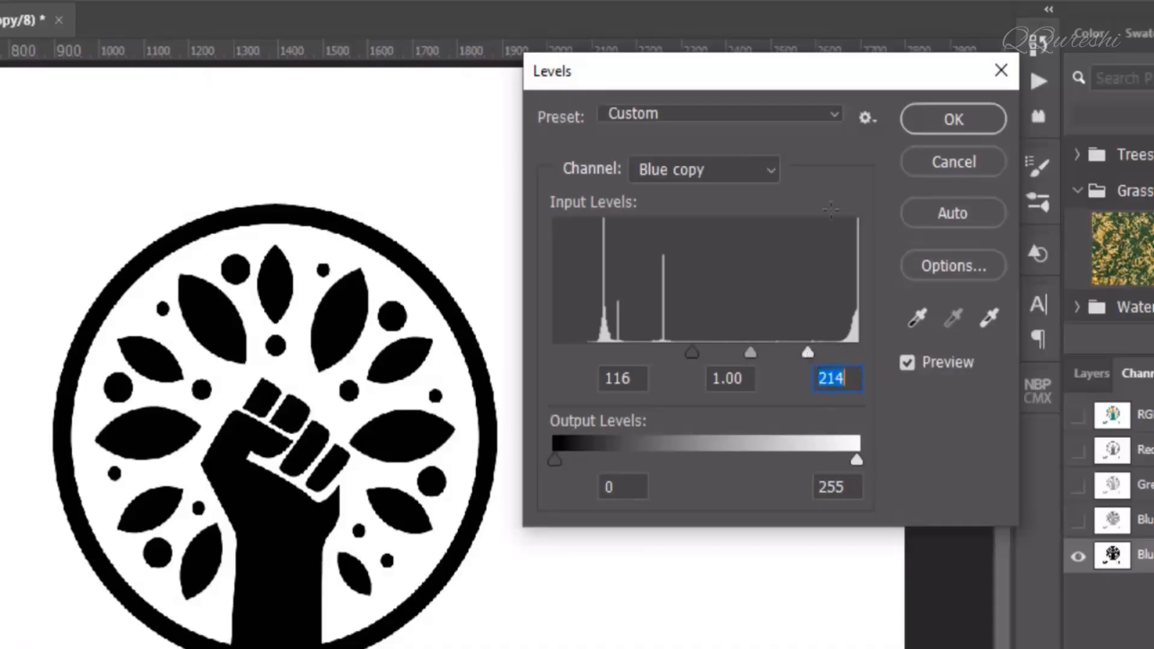
left_click(949, 120)
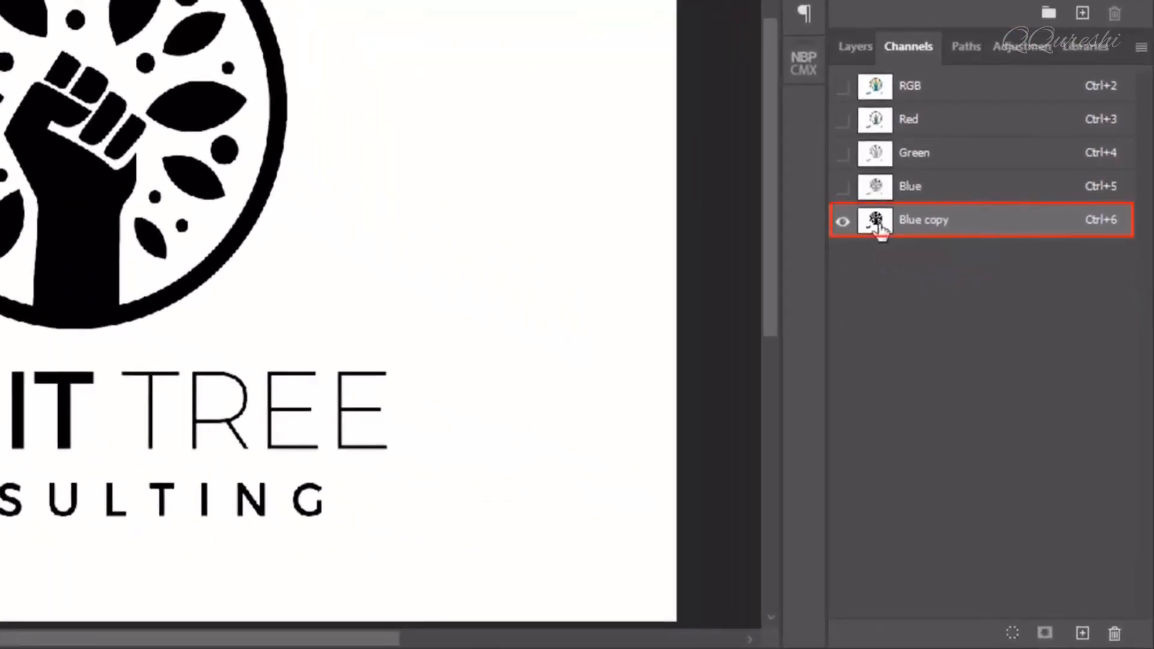
Invert the Blue copy channel and load it as a selection, with the RGB composite shown and Blue copy hidden
key("ctrl+i")
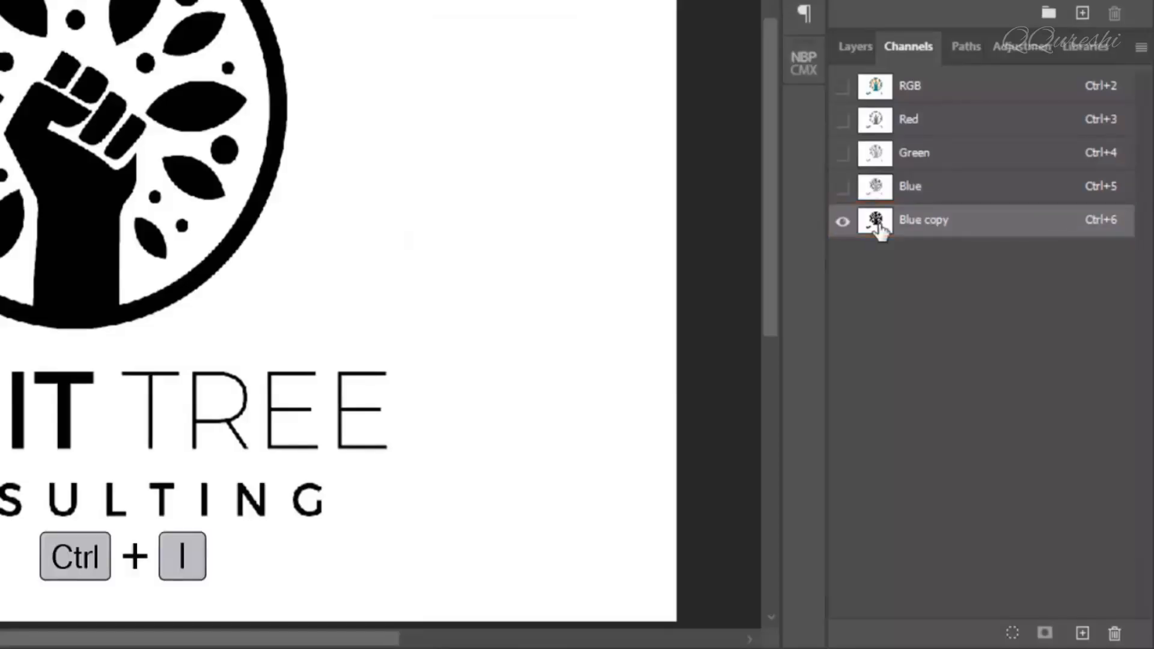
key("ctrl+i")
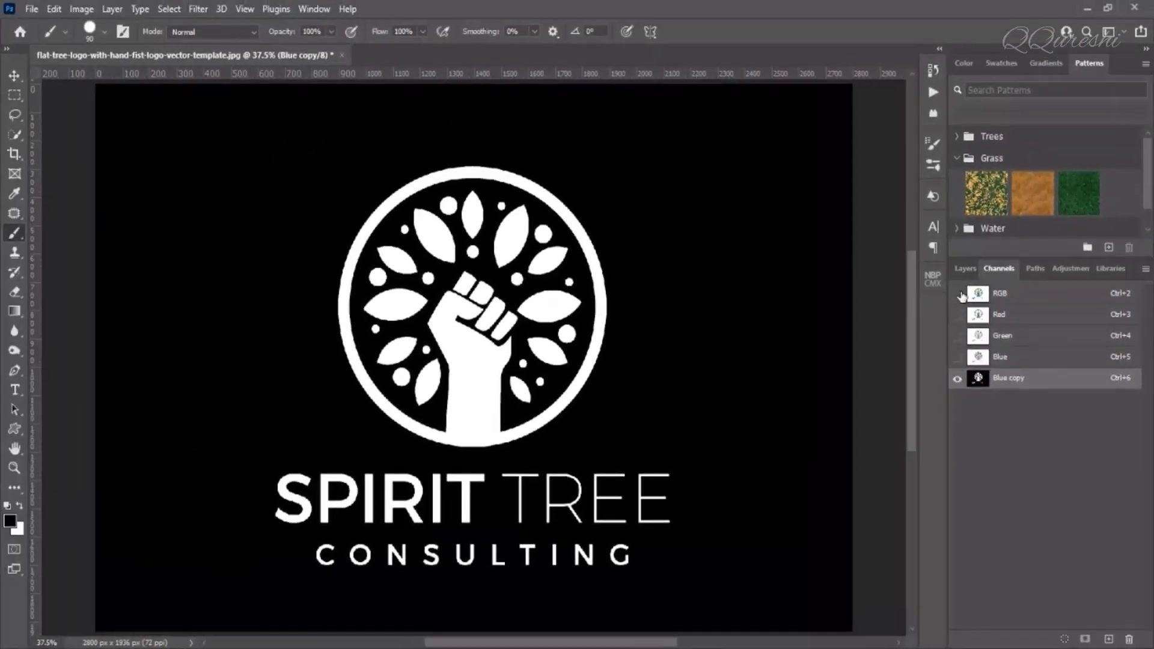
left_click(957, 294)
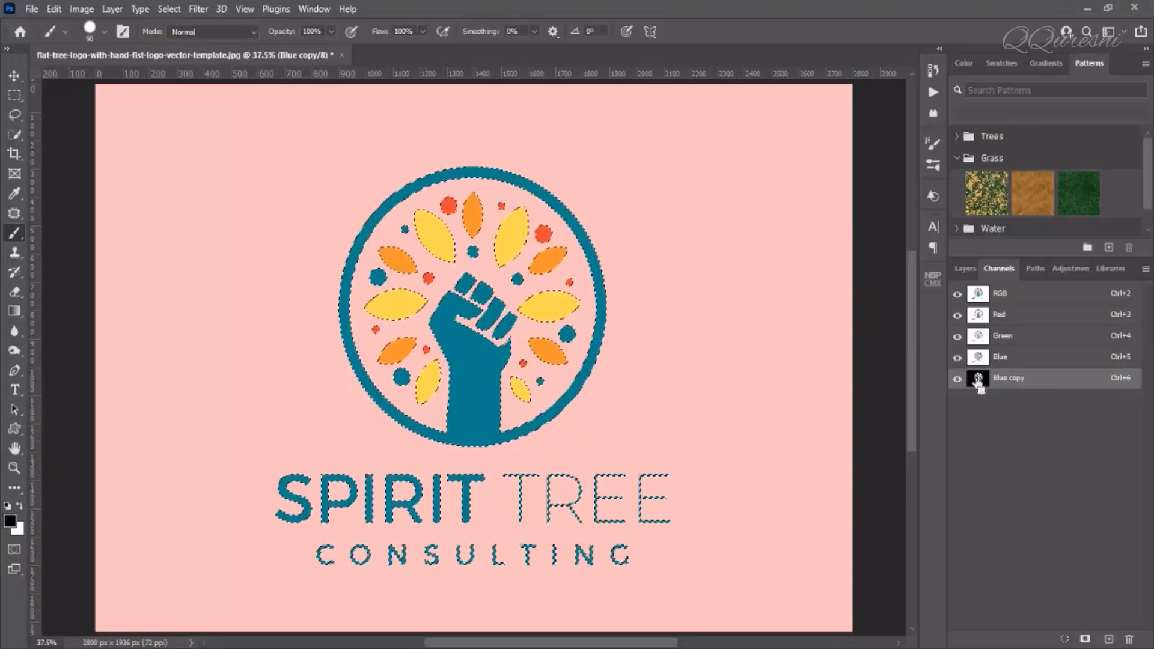
left_click(957, 379)
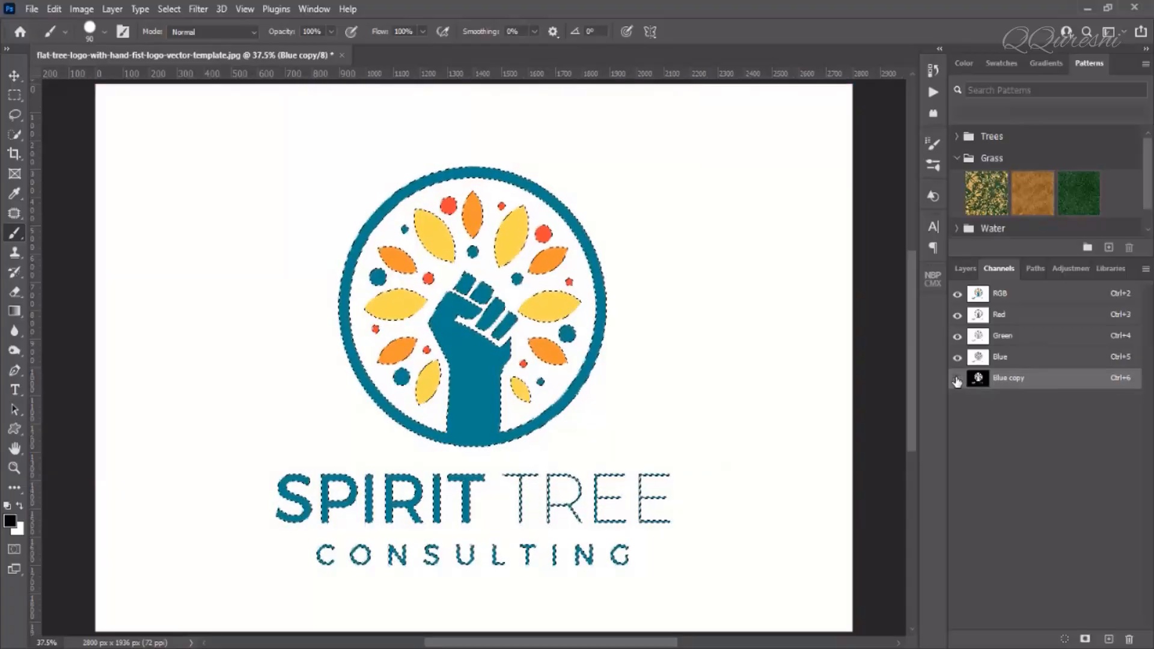
Make the RGB composite channel active and reload the Blue copy channel as the selection
left_click(964, 268)
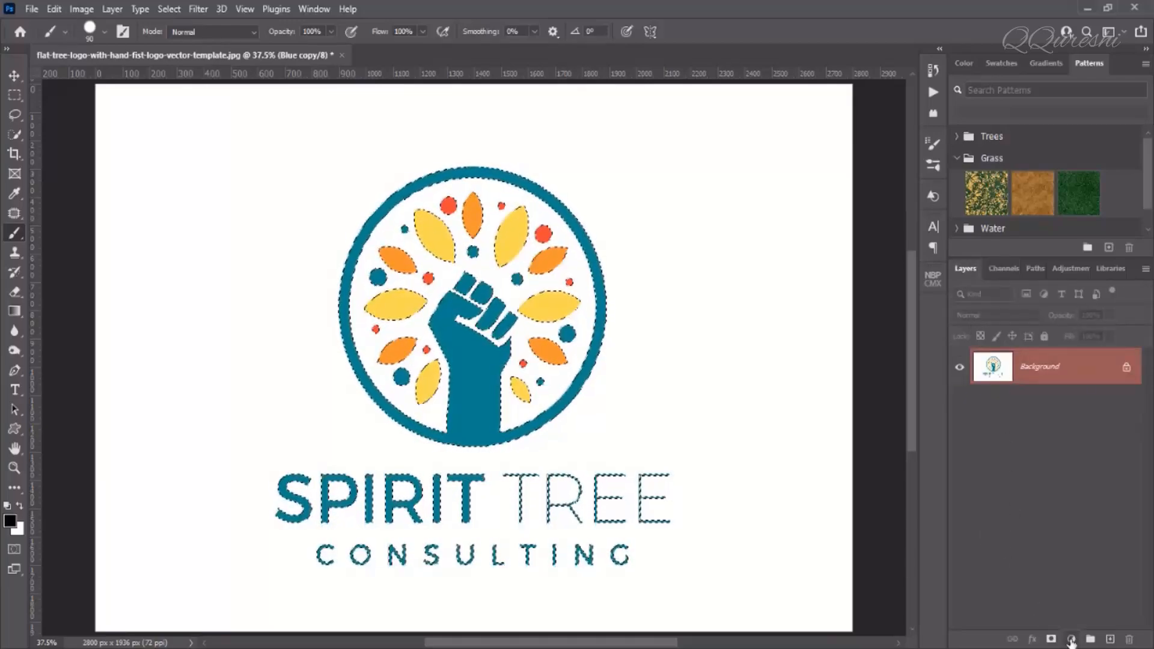
left_click(1001, 269)
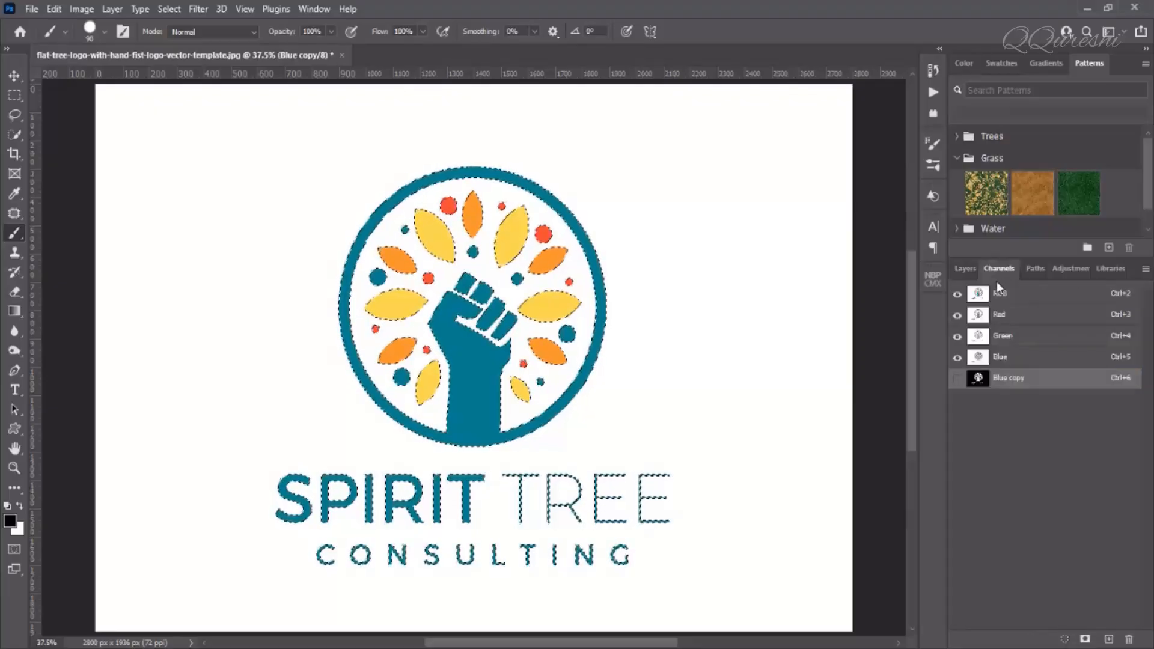
left_click(997, 294)
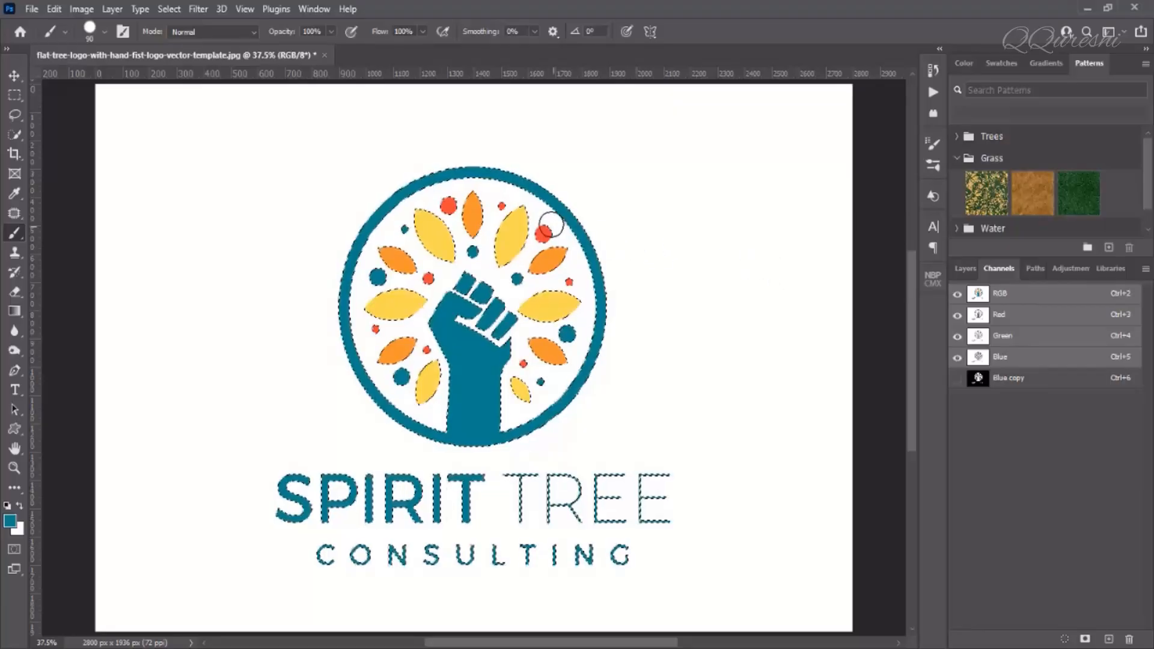
left_click(977, 383, "ctrl")
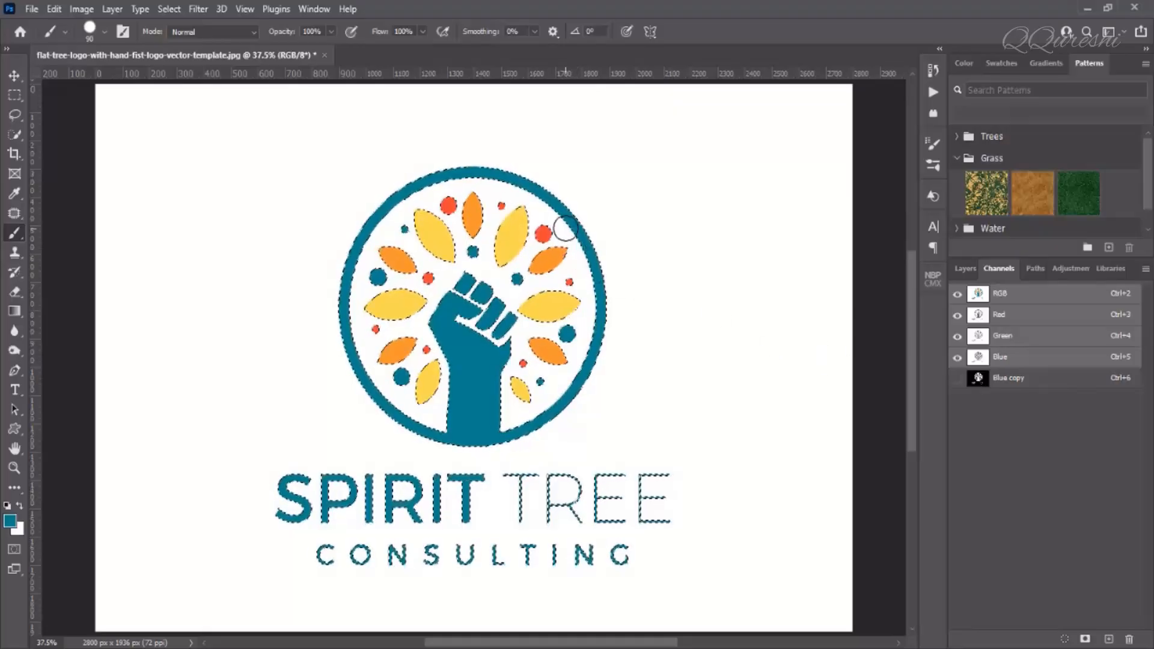
Add a Solid Color fill layer in black, masked by the logo selection, above the Background layer
left_click(956, 267)
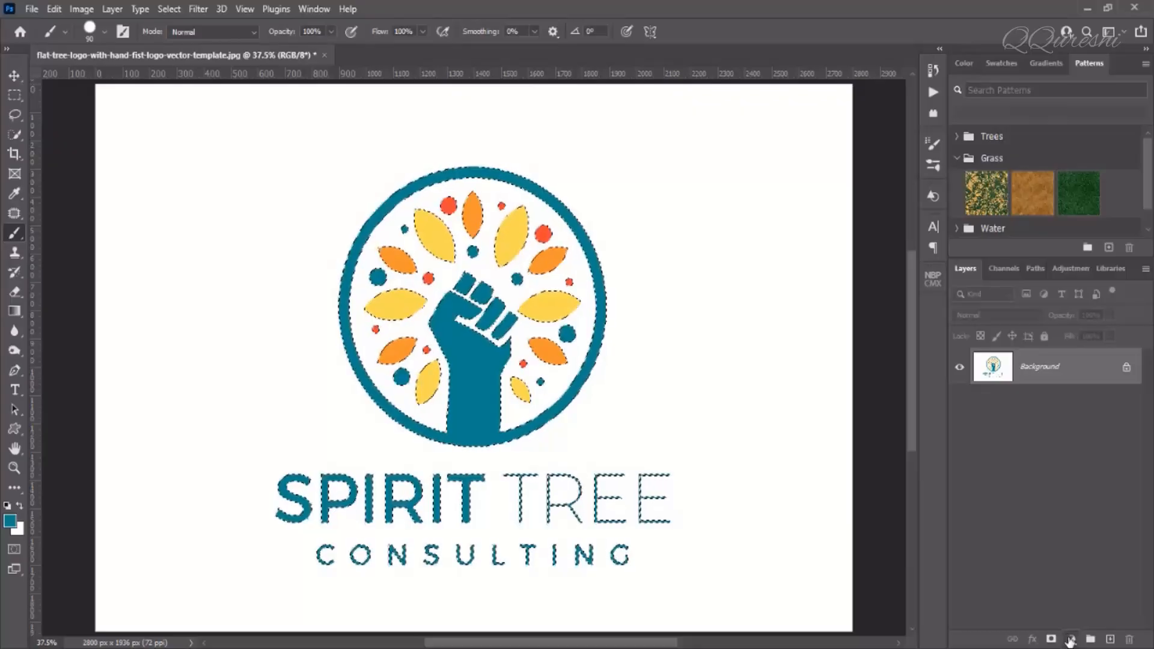
left_click(1070, 639)
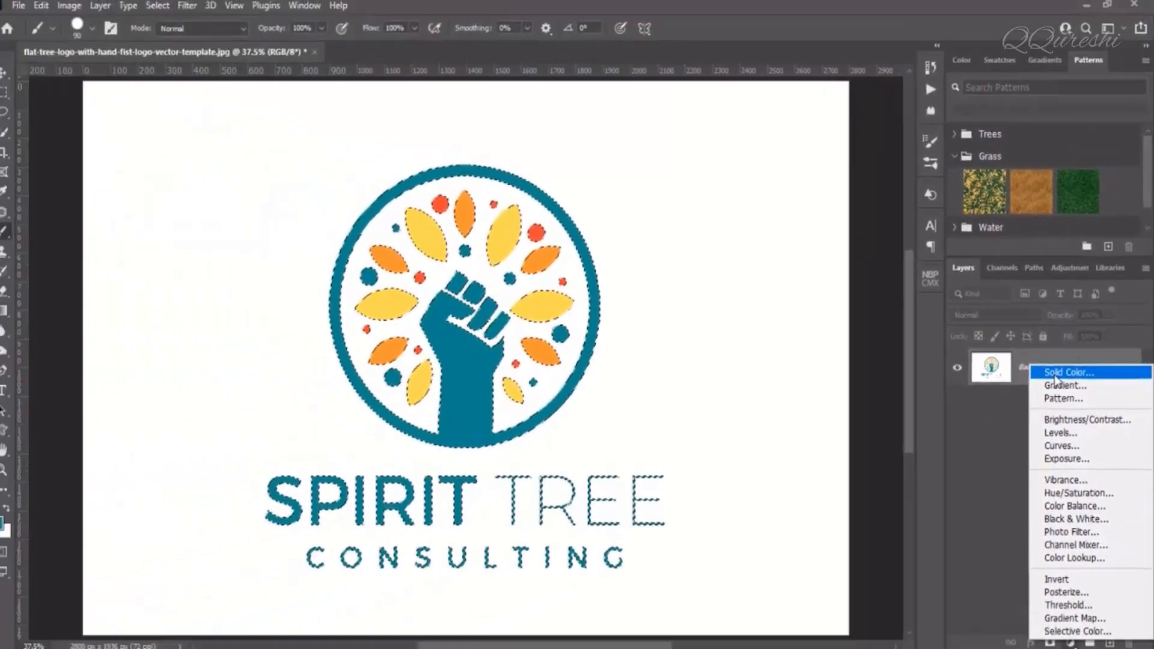
left_click(1055, 373)
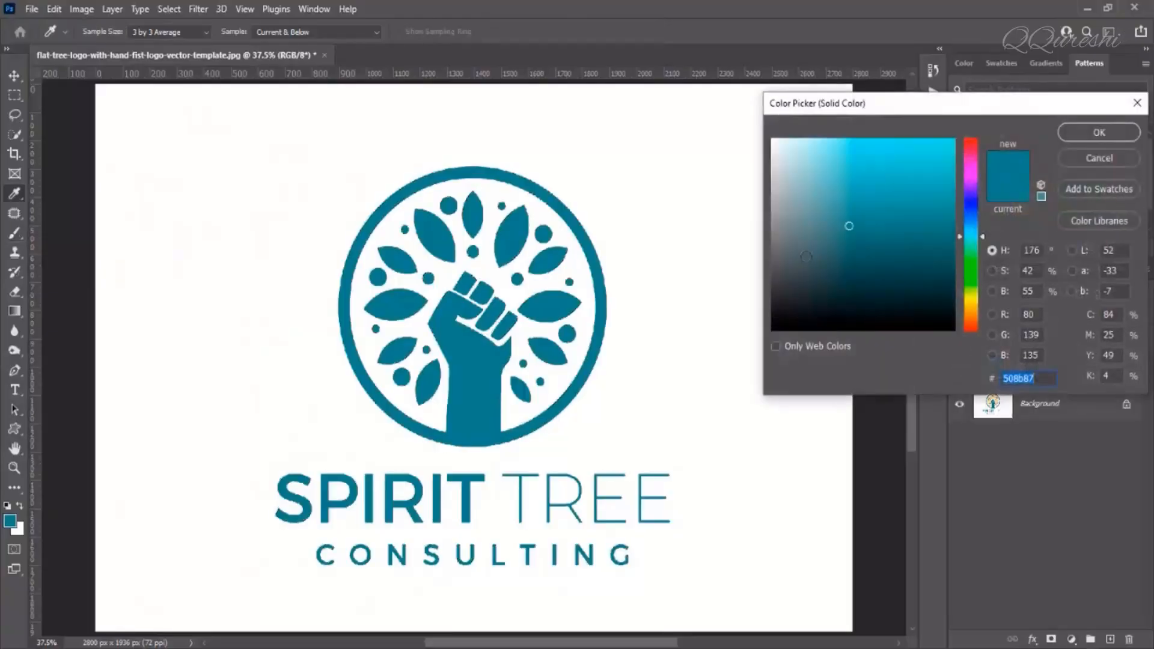
left_click_drag(806, 257, 762, 349)
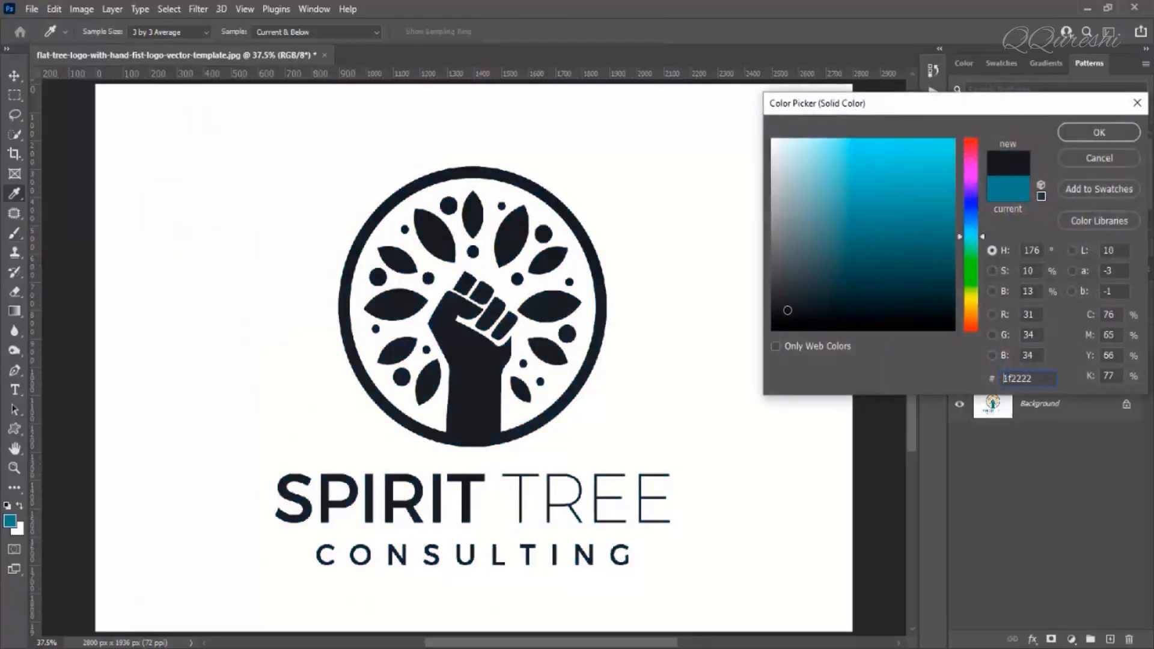
left_click(1070, 133)
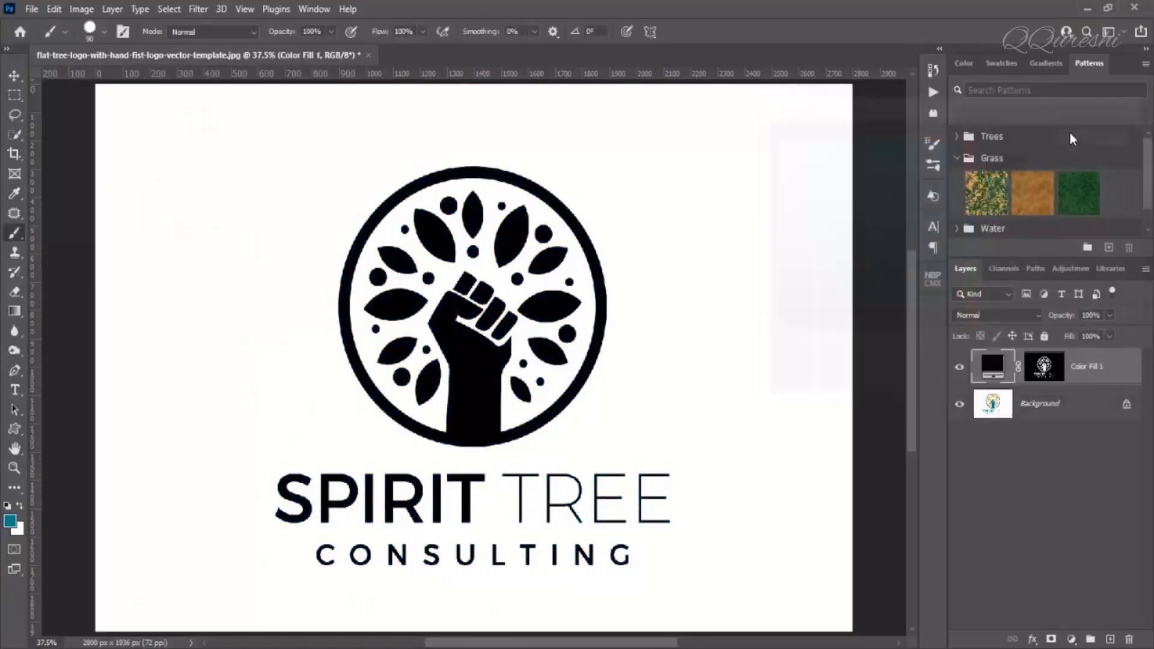
left_click(999, 268)
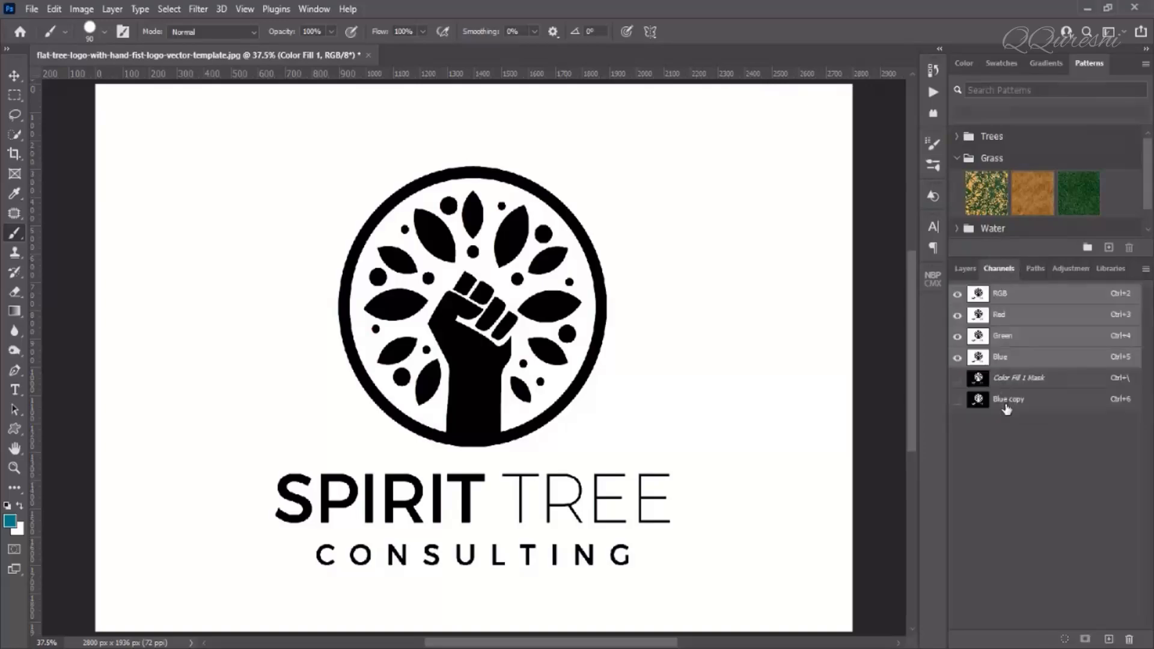
left_click(961, 270)
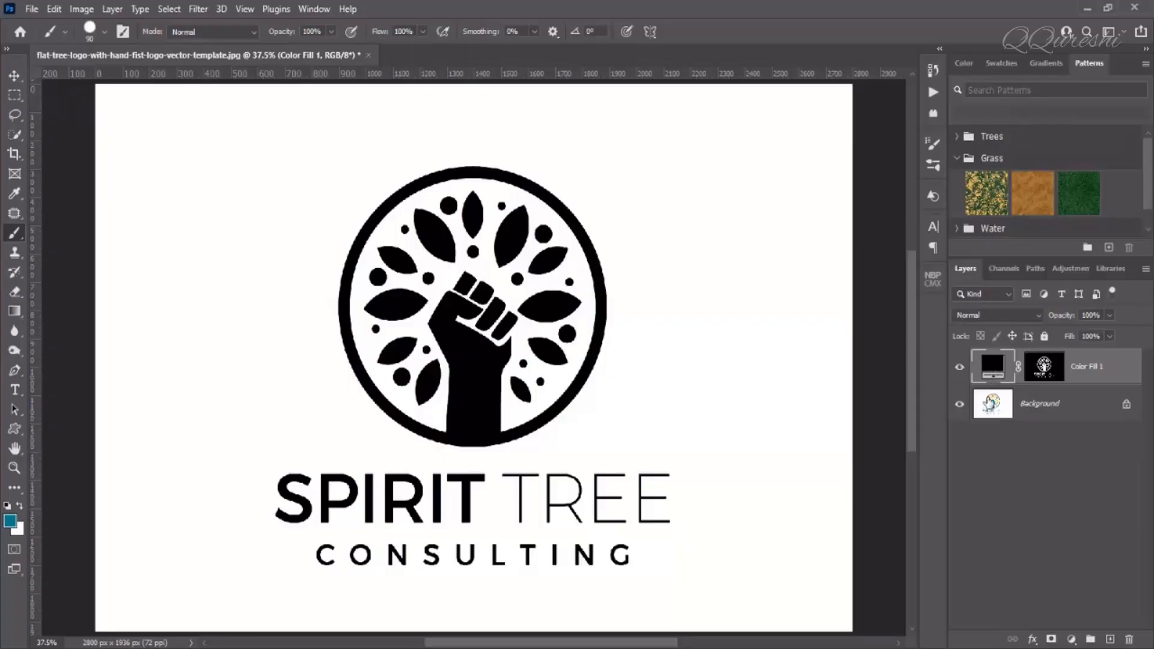
Add a white (ffffff) Solid Color fill layer directly above the Background layer
left_click(960, 369)
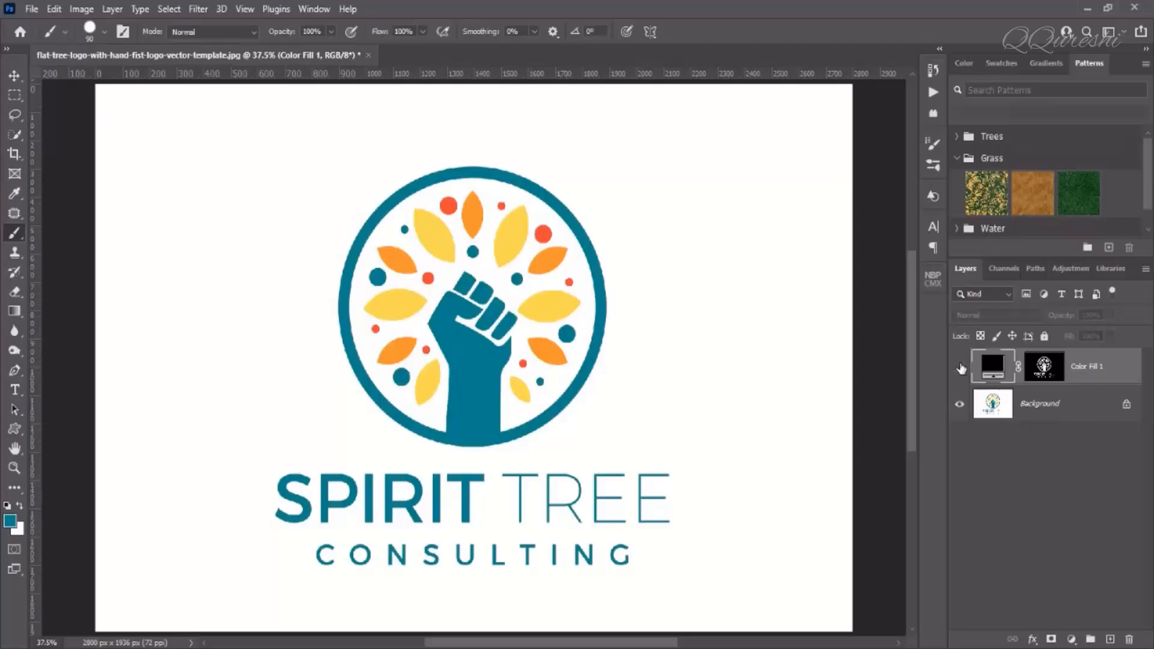
left_click(961, 369)
left_click(988, 418)
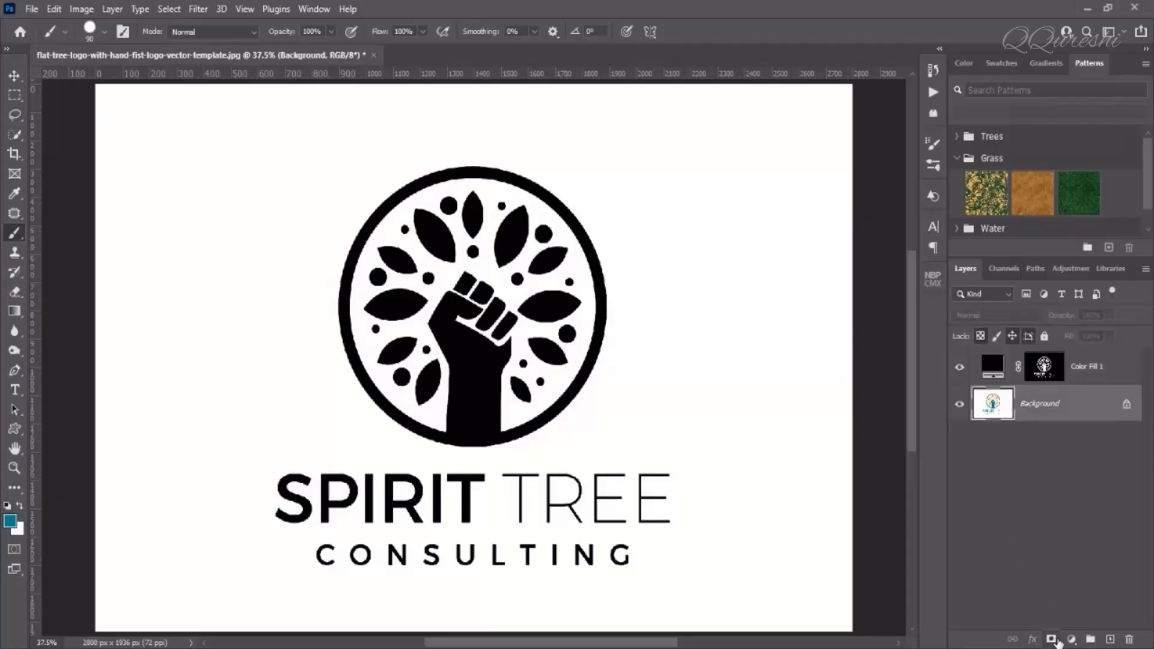
left_click(1071, 640)
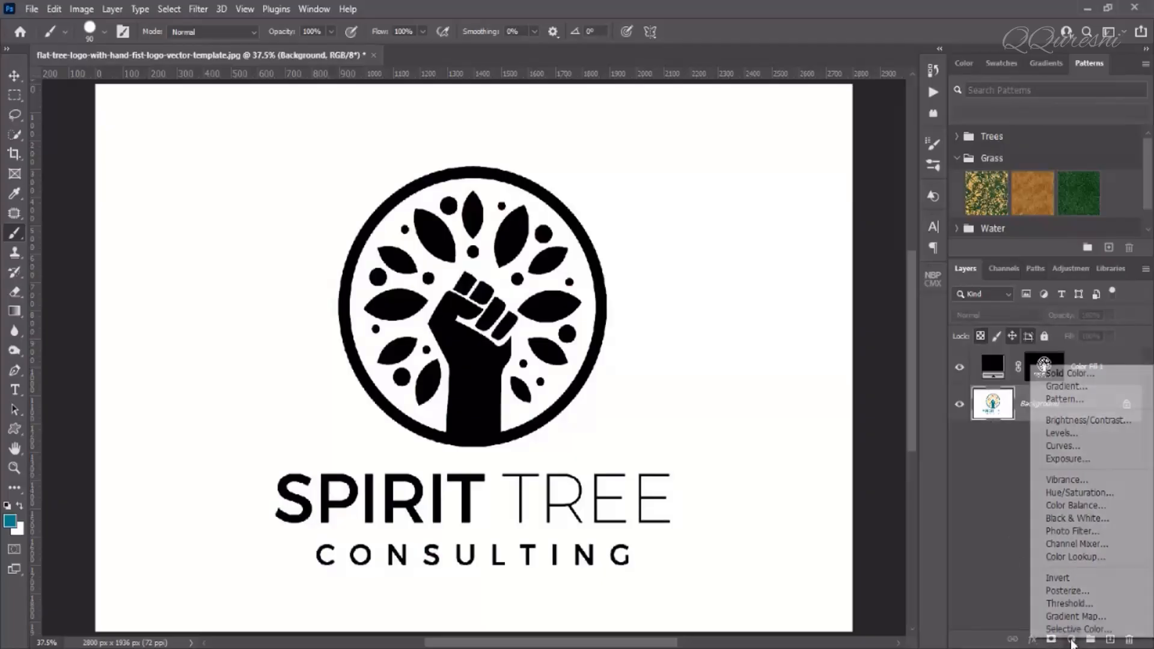
left_click(1055, 374)
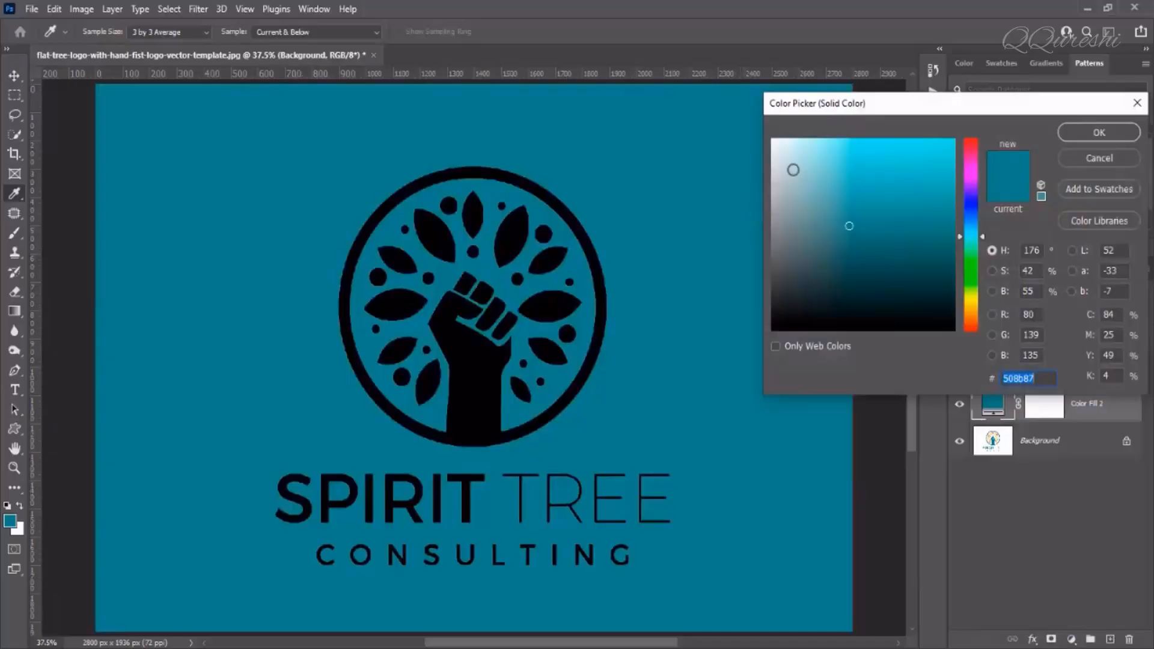
left_click_drag(792, 172, 755, 120)
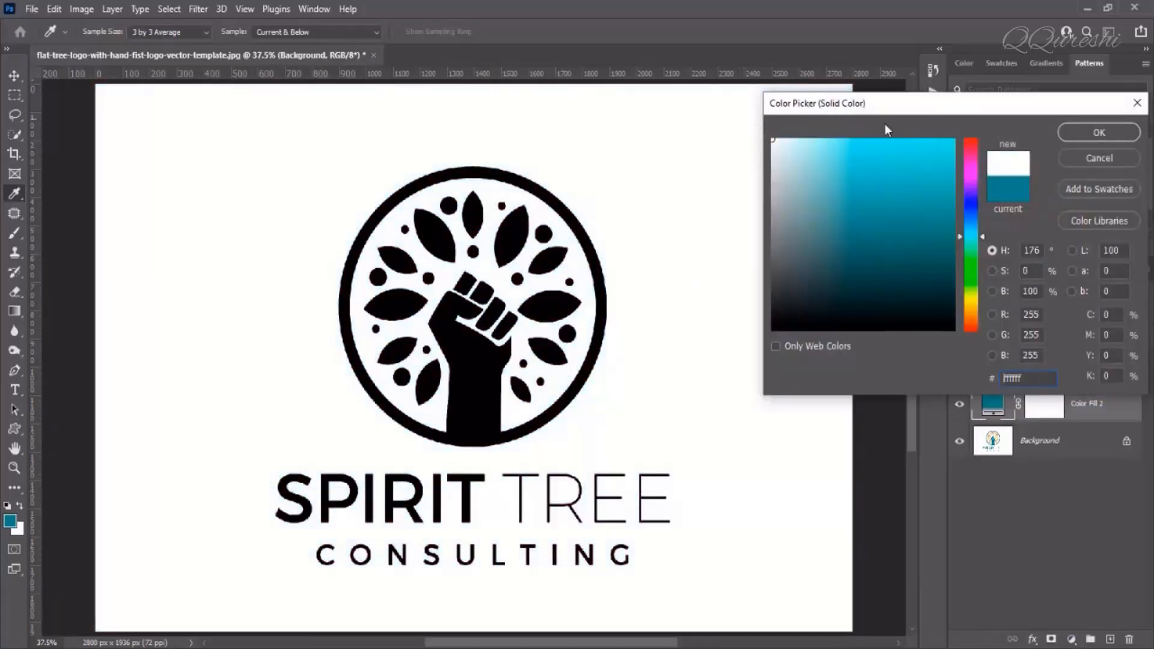
left_click(1087, 134)
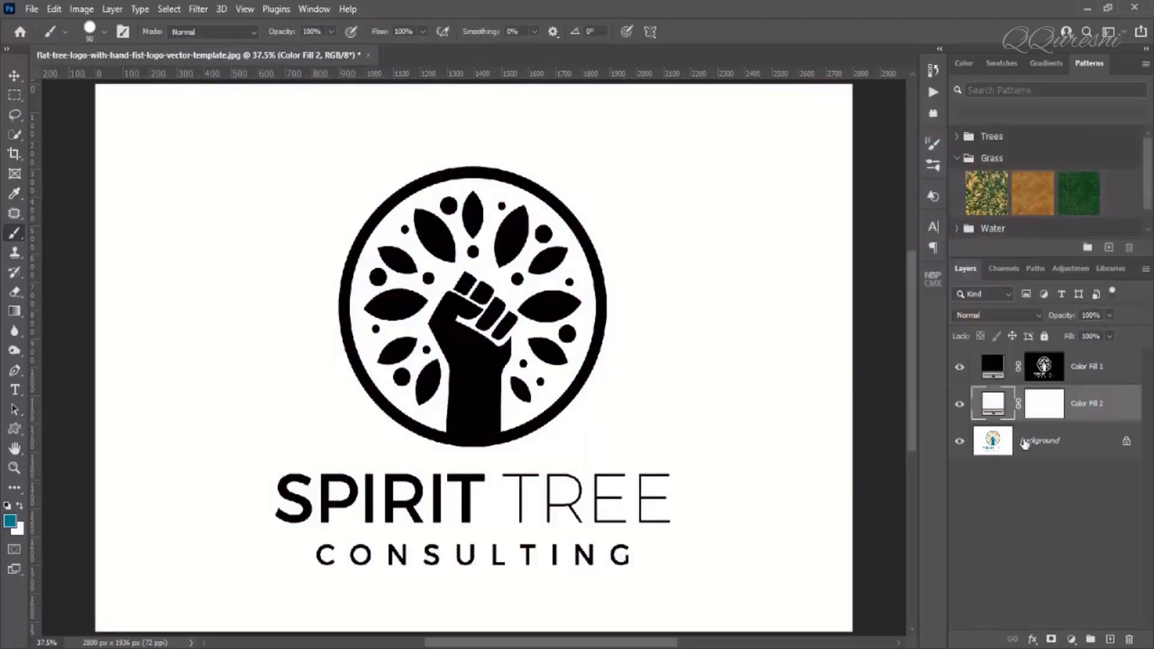
Hide both fill layers and sample the teal of the fist from the Background layer with the Eyedropper tool
left_click(959, 367)
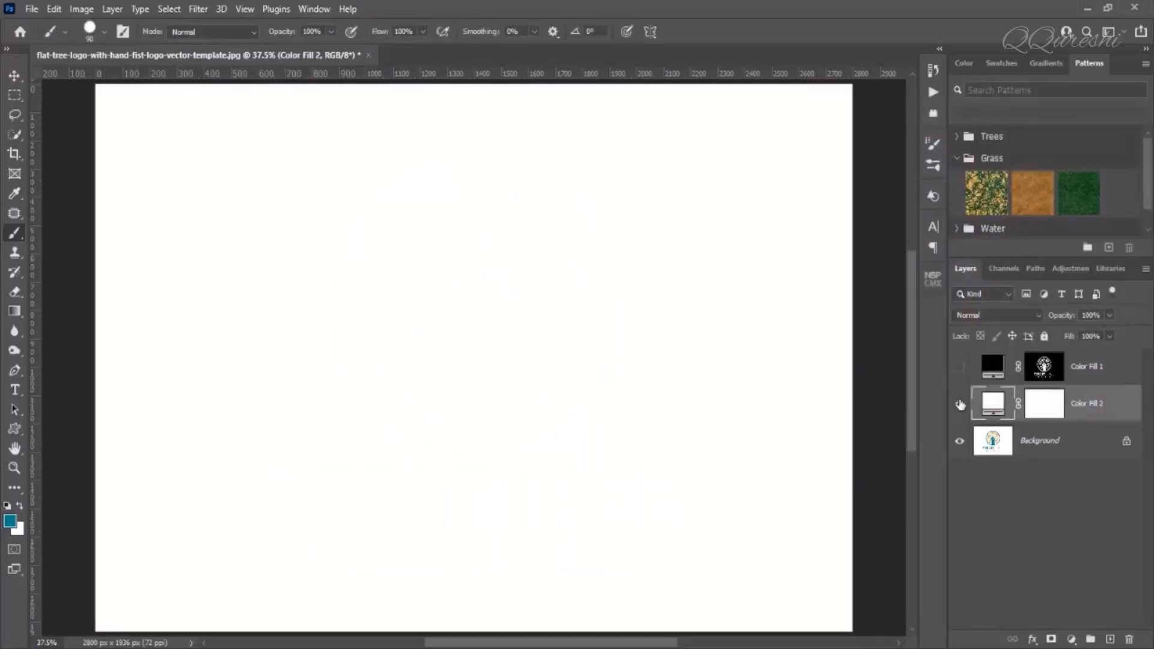
left_click(960, 407)
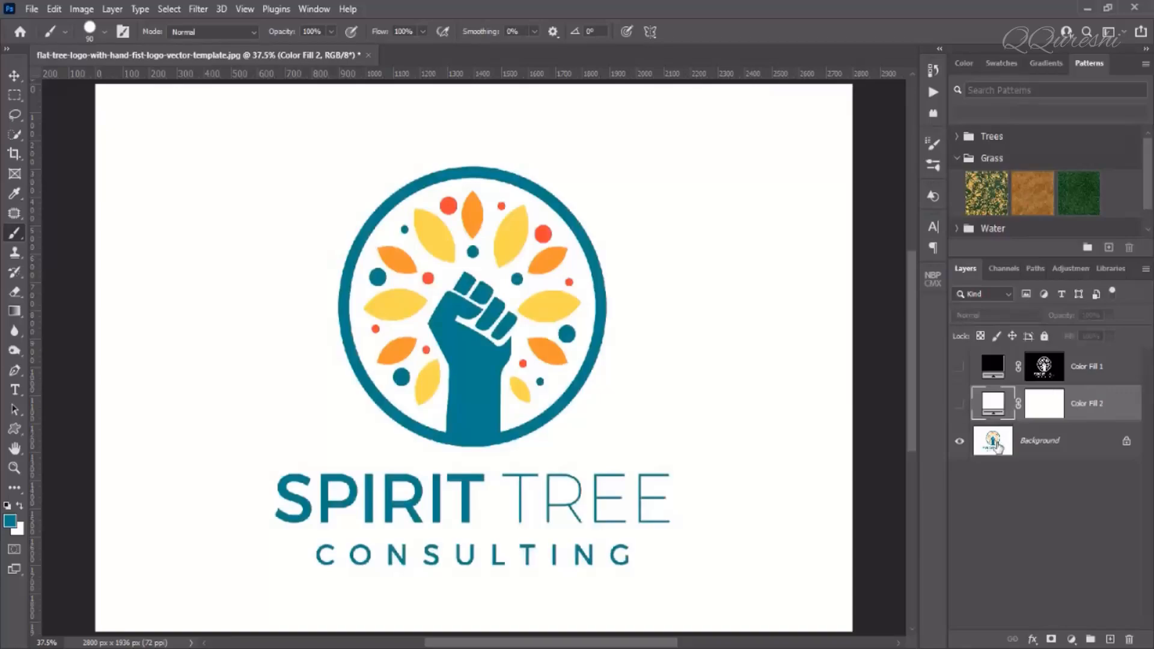
left_click(1038, 443)
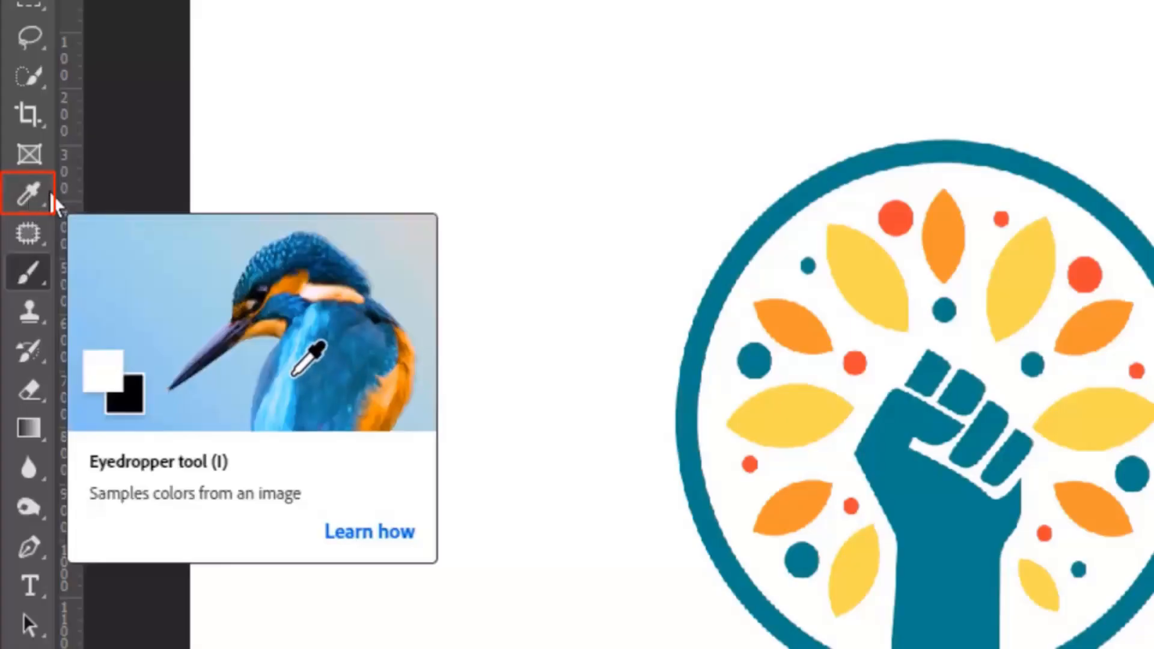
left_click(29, 204)
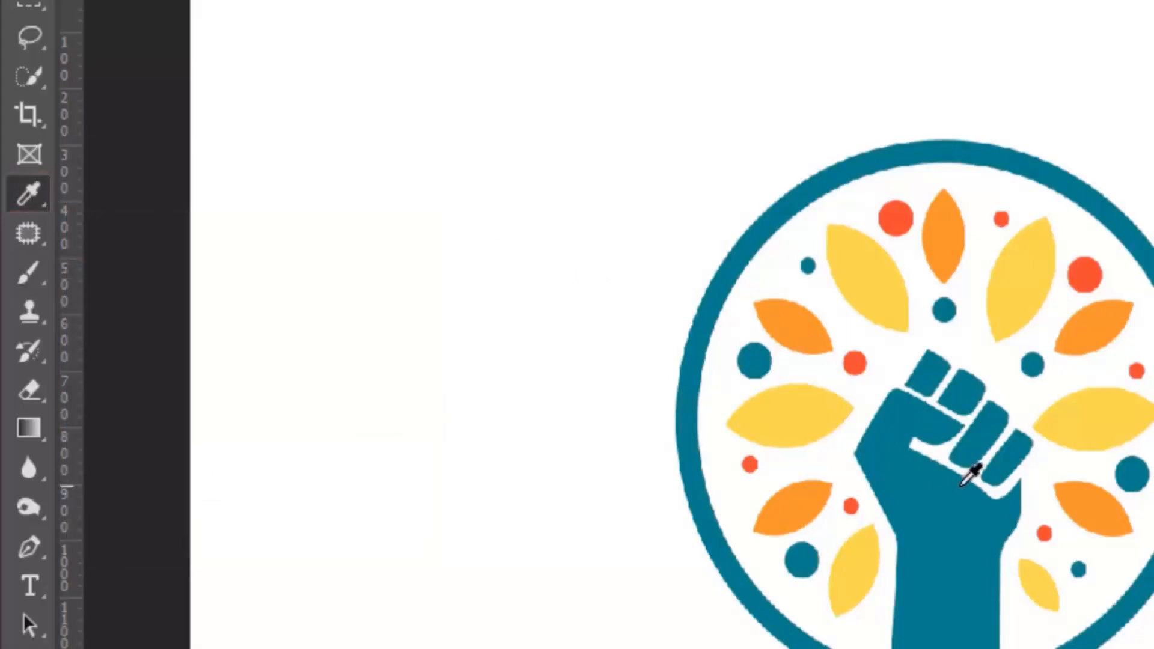
left_click(957, 528)
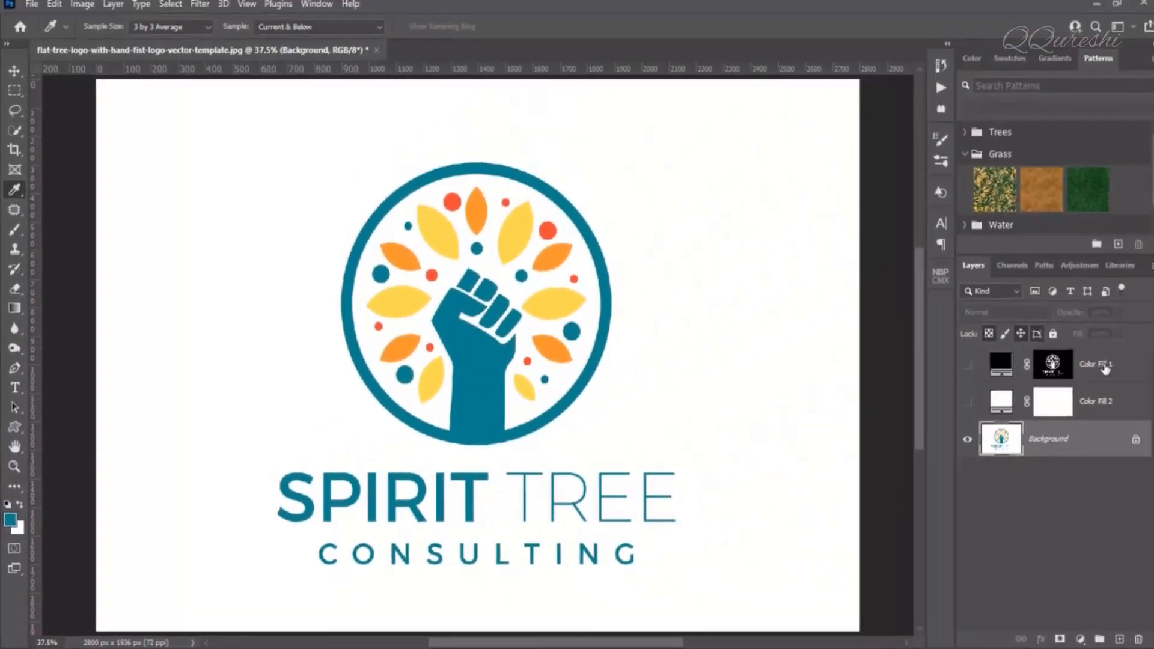
Load the Color Fill 1 mask as a selection and add a Solid Color fill layer in the sampled teal above it
left_click(1101, 367)
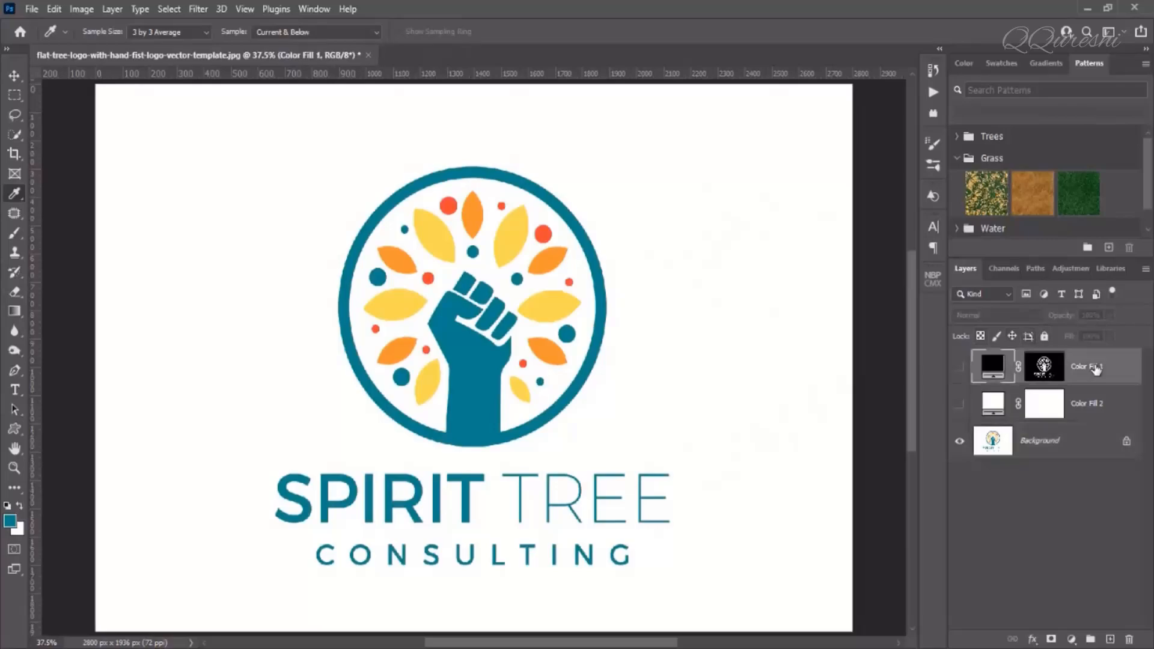
left_click(1050, 369)
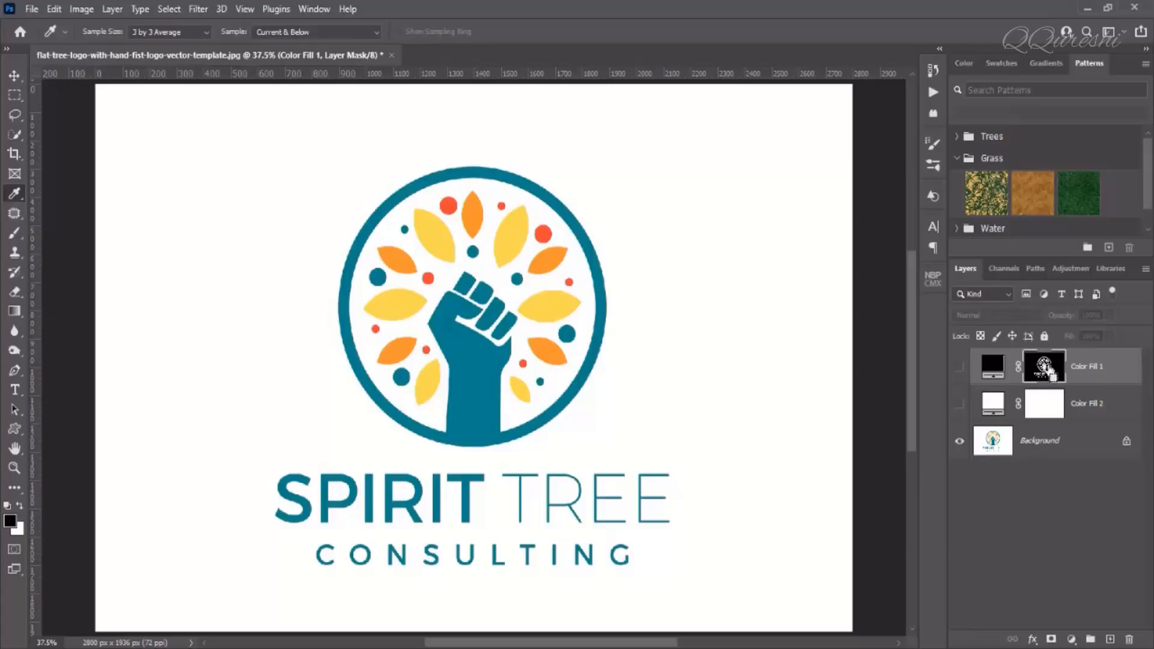
left_click(1049, 369, "ctrl")
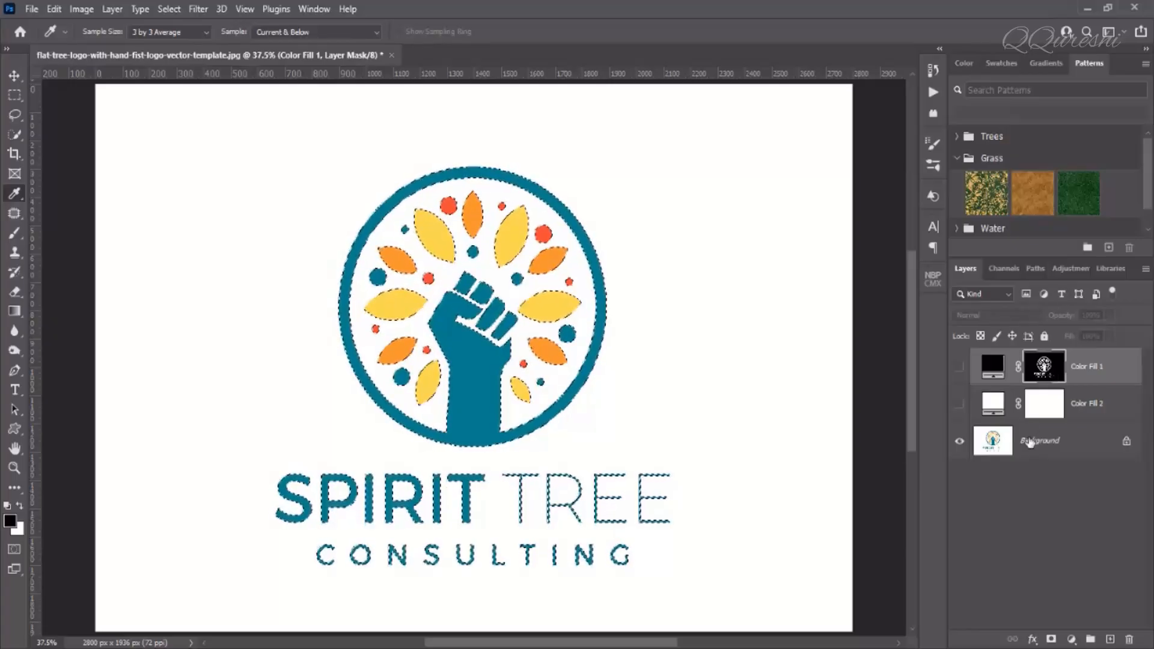
left_click(1071, 639)
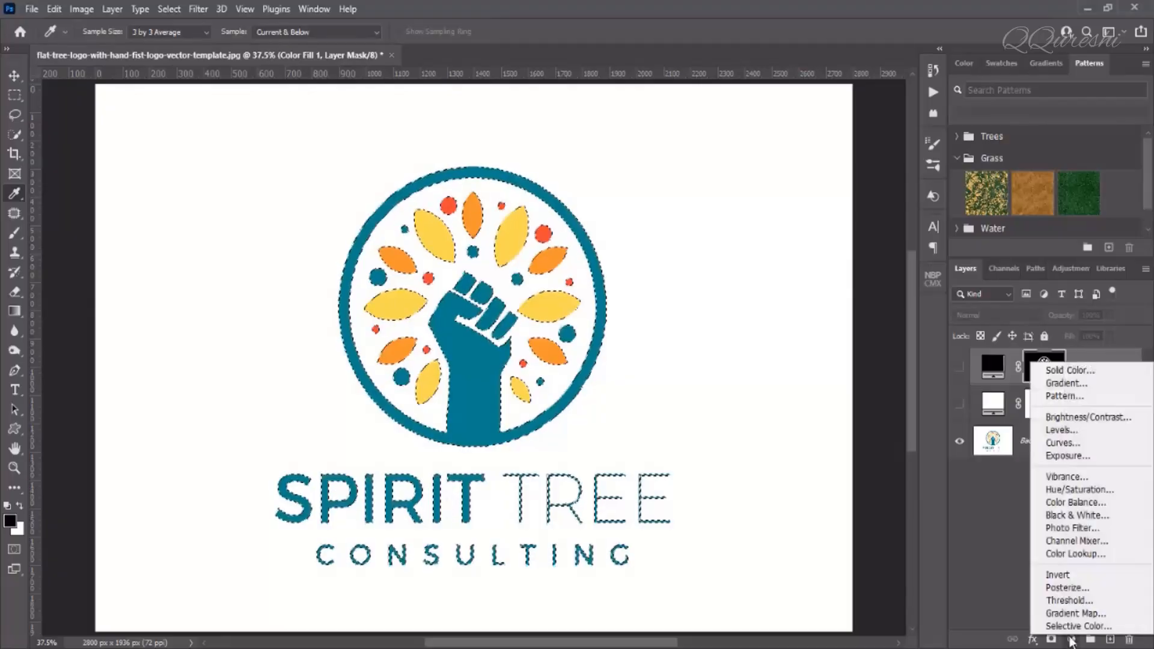
left_click(1059, 371)
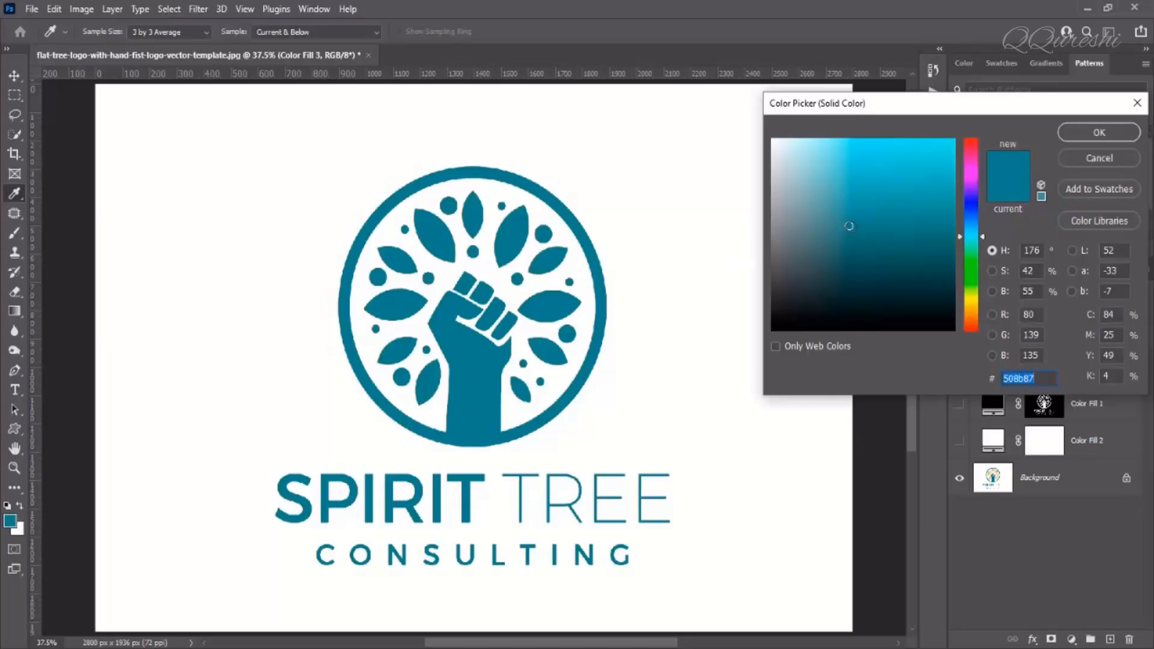
left_click(1075, 131)
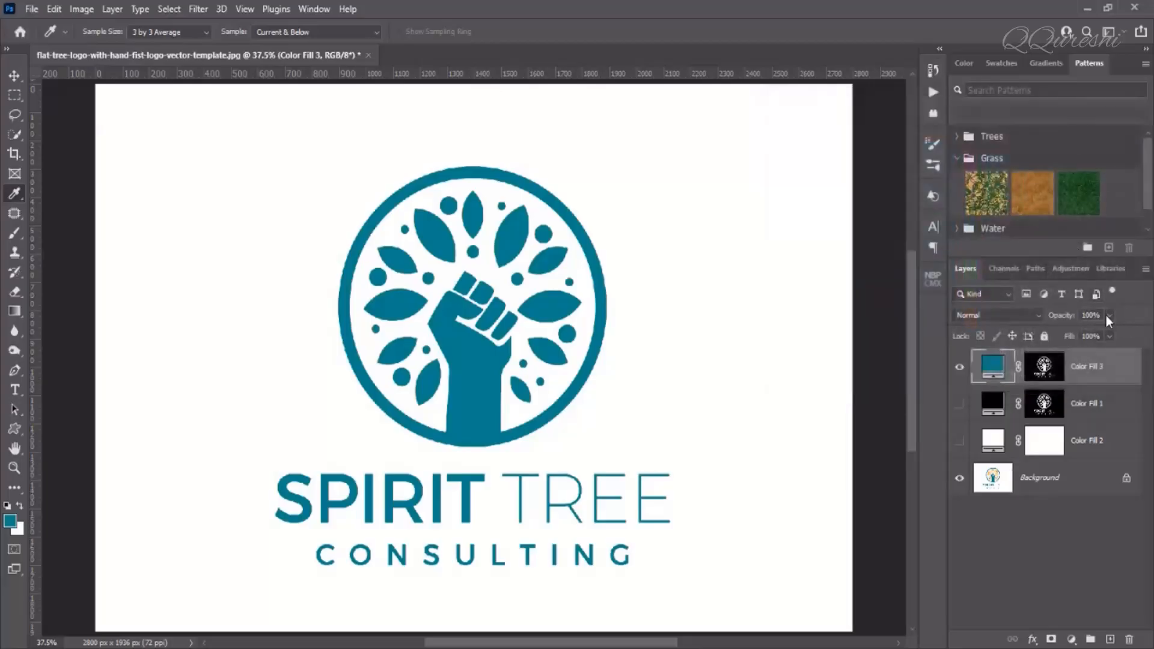
Lower the teal fill layer's opacity to 29% and ready a hard round 90 px brush at 100% hardness for its mask
left_click(1109, 315)
left_click(1062, 333)
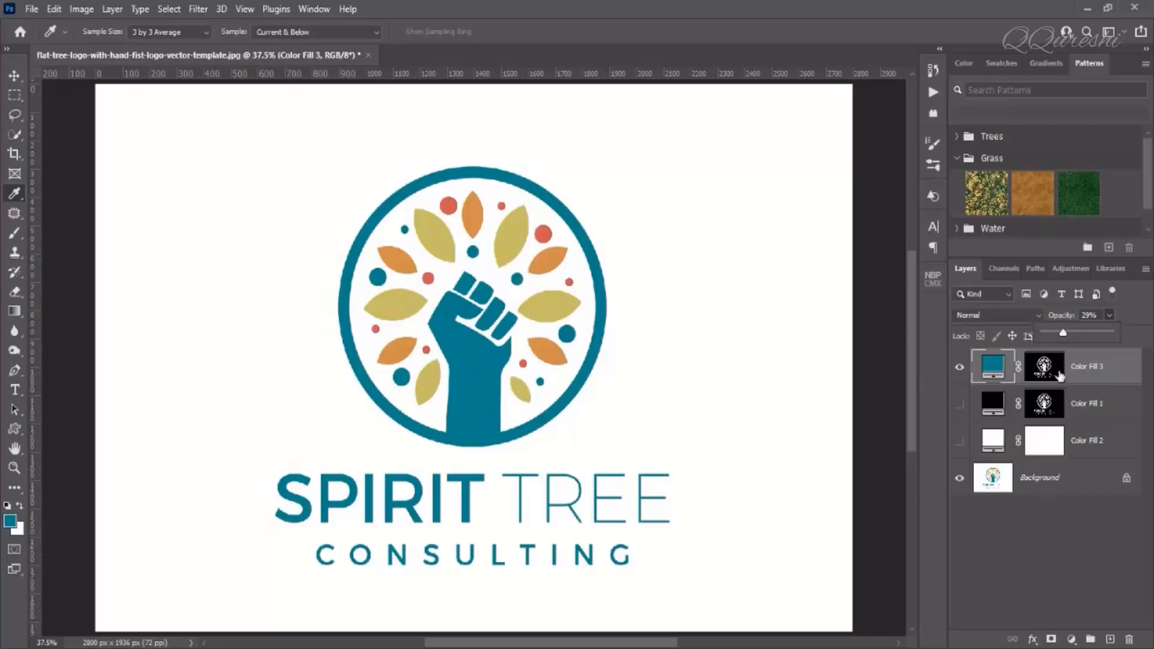
left_click(1047, 367)
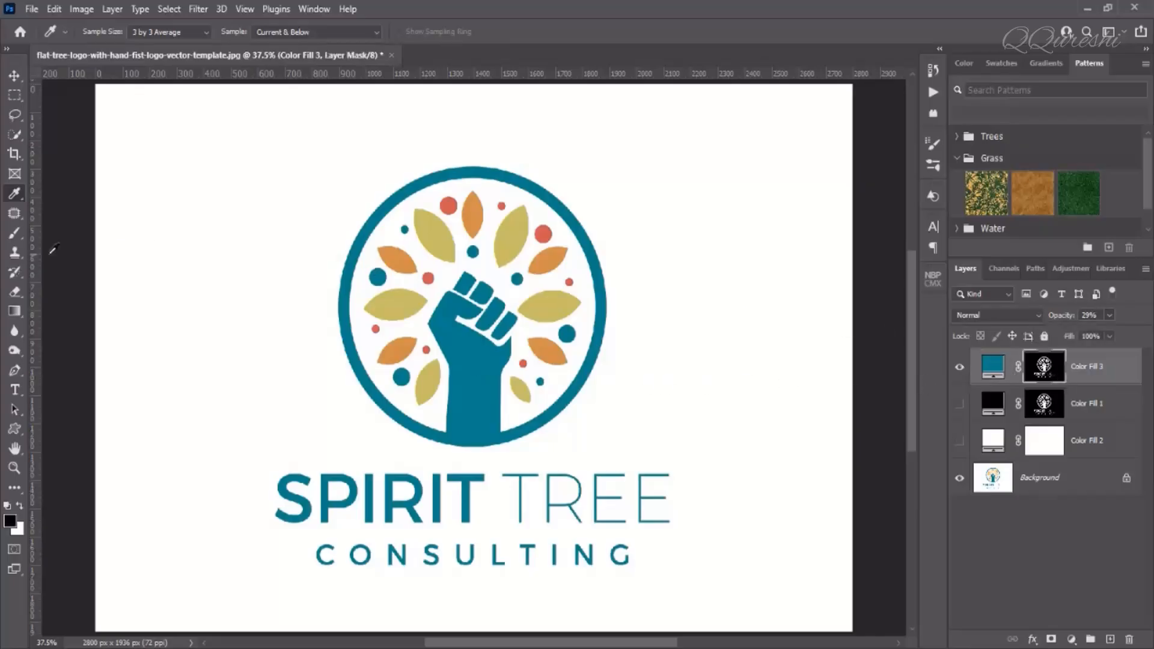
left_click(15, 233)
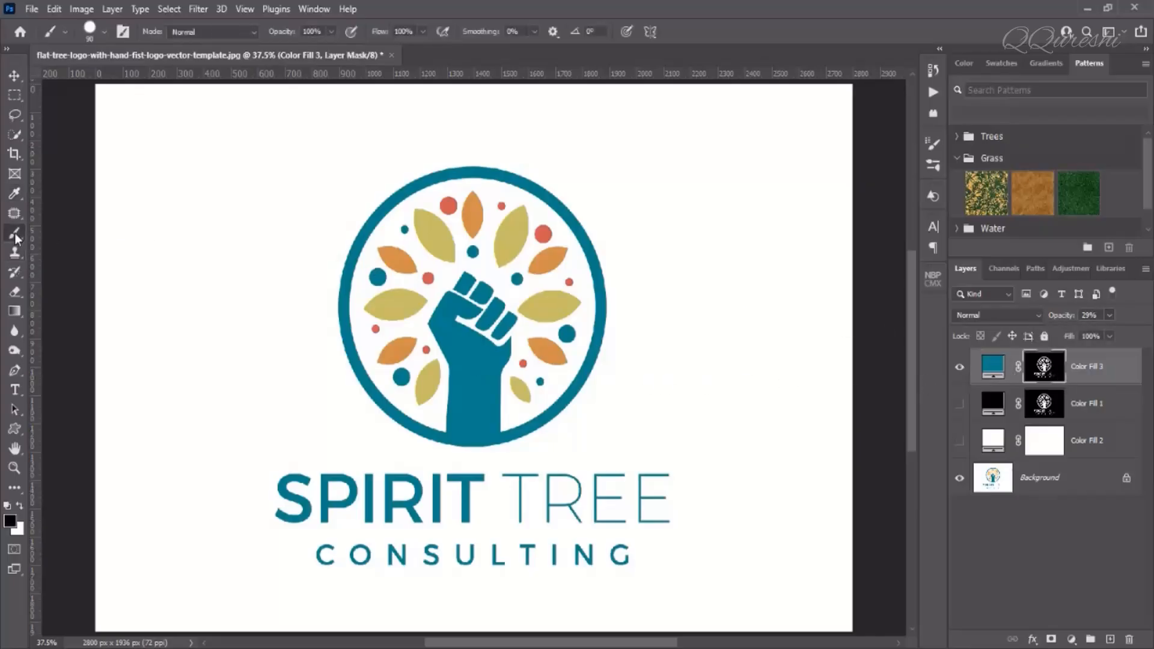
left_click(100, 34)
left_click(31, 172)
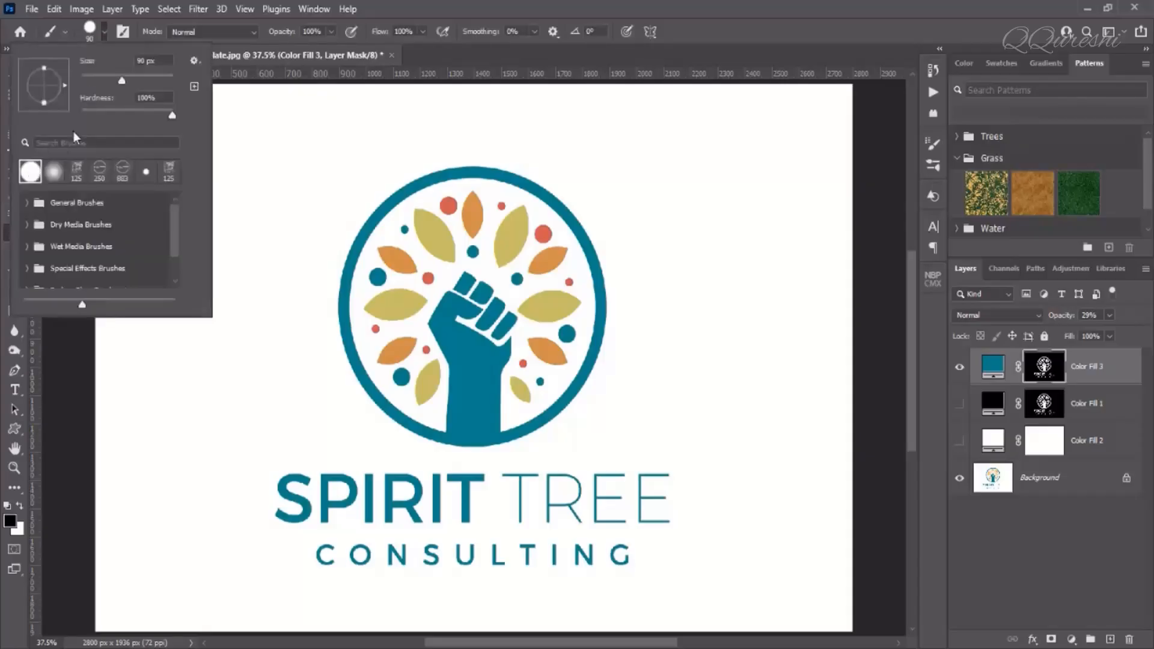
left_click(398, 9)
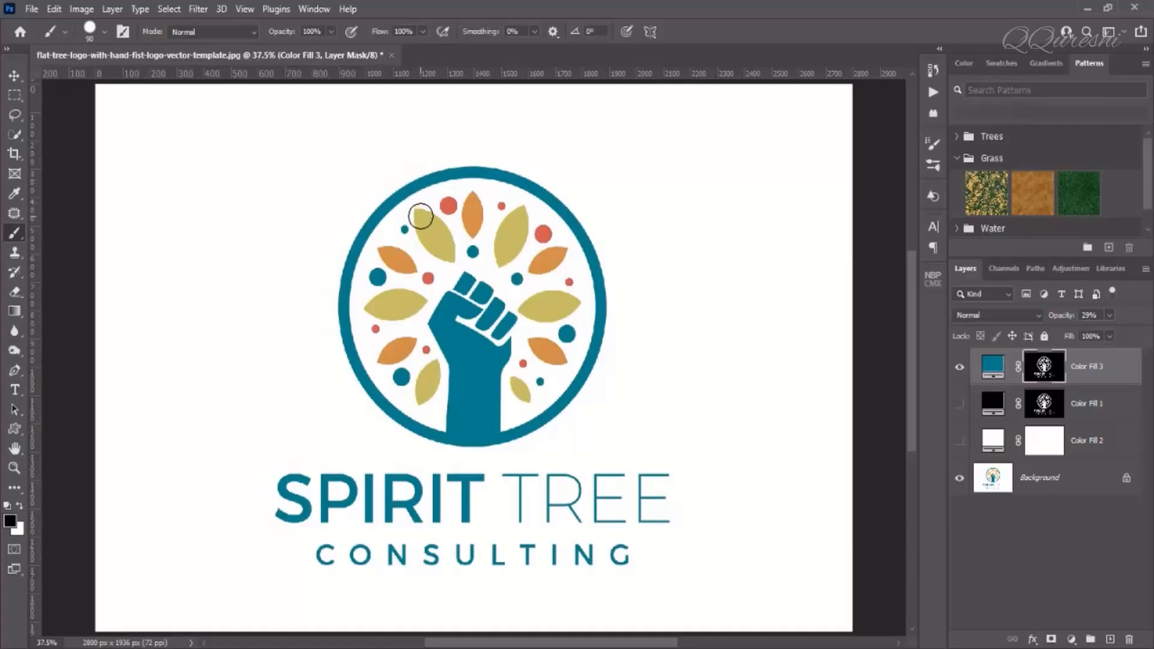
Paint black on the teal fill's mask over all yellow and orange leaves and red dots inside the circle
mouse_move(420, 215)
left_mouse_down()
mouse_move(443, 253)
mouse_move(437, 220)
mouse_move(471, 194)
mouse_move(472, 227)
mouse_move(500, 209)
mouse_move(499, 257)
mouse_move(518, 216)
mouse_move(506, 250)
left_mouse_up()
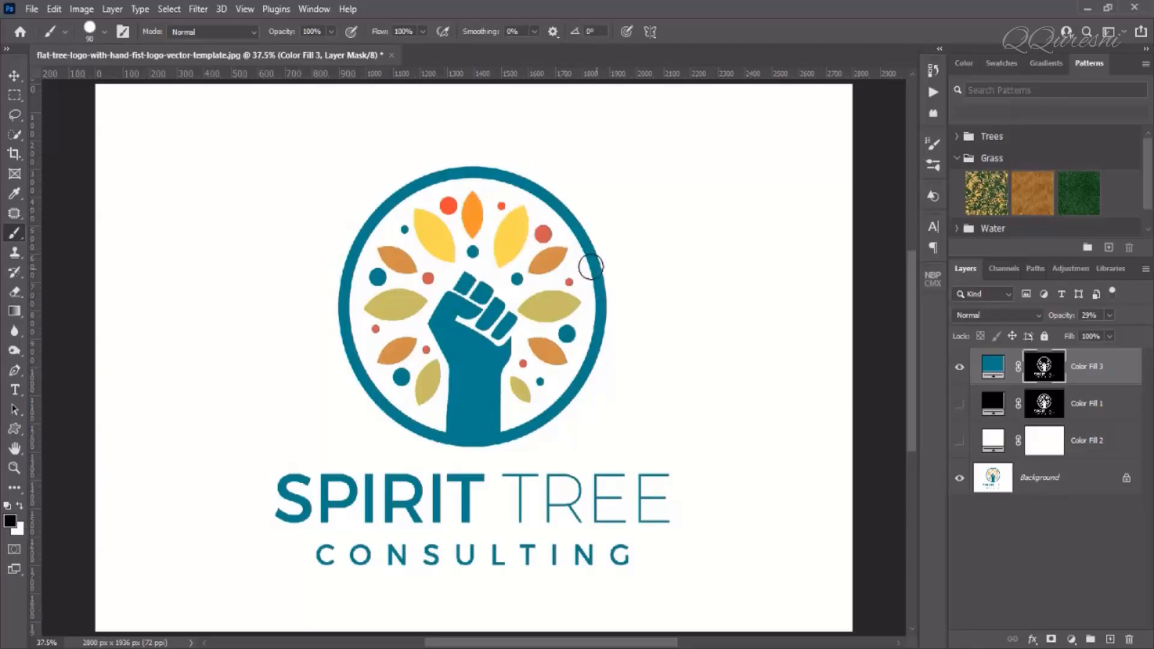
mouse_move(544, 250)
left_mouse_down()
mouse_move(567, 284)
mouse_move(528, 308)
mouse_move(571, 305)
mouse_move(532, 340)
mouse_move(554, 357)
mouse_move(528, 358)
mouse_move(542, 353)
mouse_move(520, 398)
left_mouse_up()
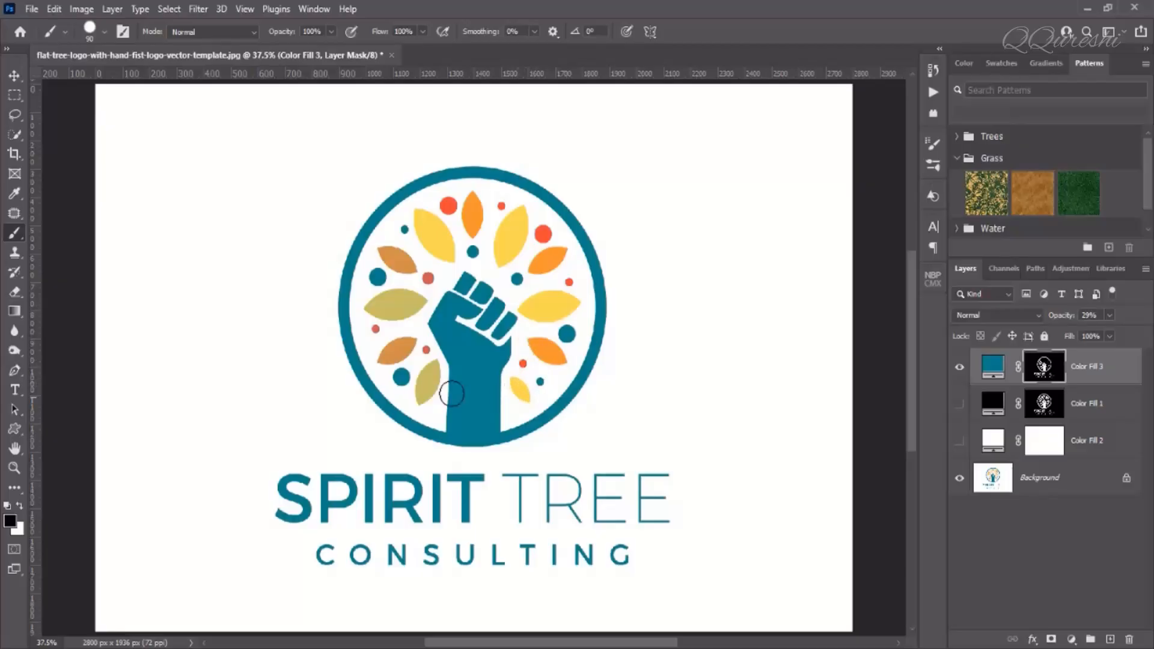
mouse_move(423, 394)
left_mouse_down()
mouse_move(435, 370)
mouse_move(424, 399)
mouse_move(434, 397)
mouse_move(412, 343)
left_mouse_up()
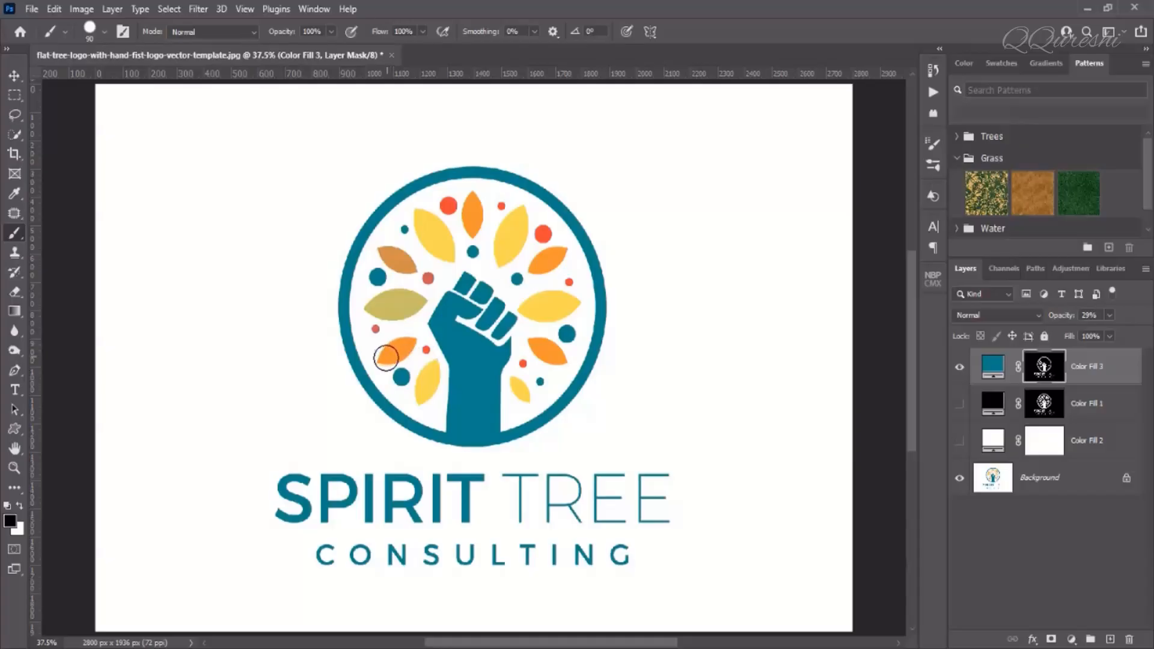
mouse_move(399, 335)
left_mouse_down()
mouse_move(417, 304)
mouse_move(372, 307)
mouse_move(397, 312)
mouse_move(381, 323)
mouse_move(425, 288)
mouse_move(422, 272)
mouse_move(387, 252)
mouse_move(396, 263)
mouse_move(421, 243)
mouse_move(420, 207)
mouse_move(444, 251)
left_mouse_up()
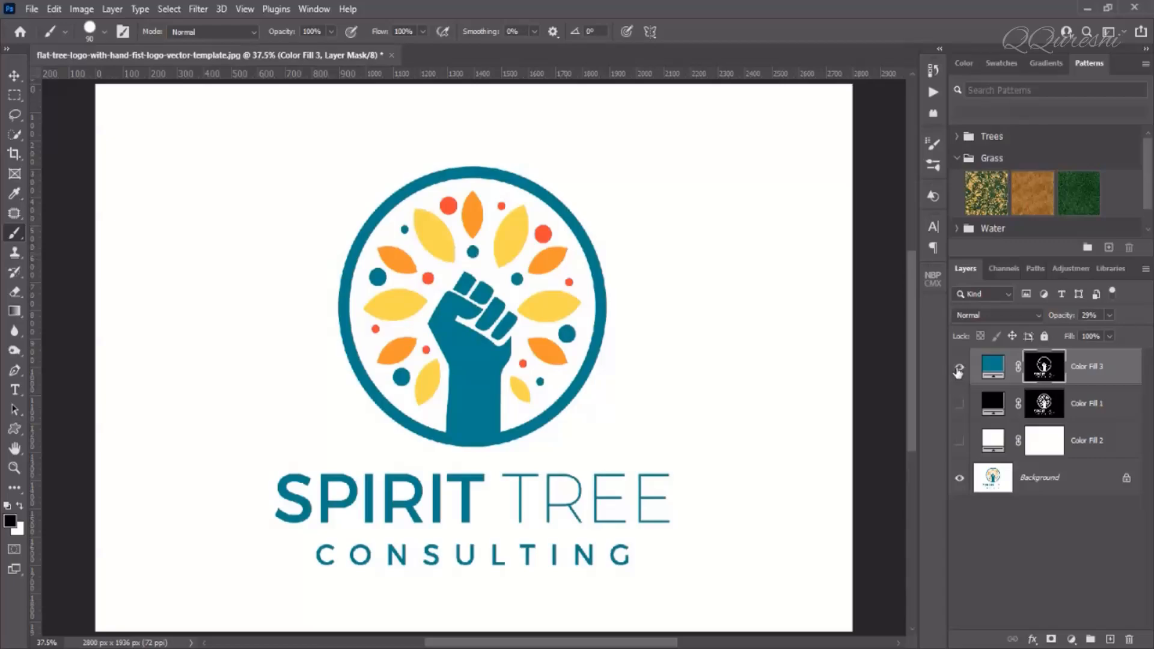
Show the white Color Fill 2 layer and restore the teal fill layer's opacity to 100%
left_click(960, 369)
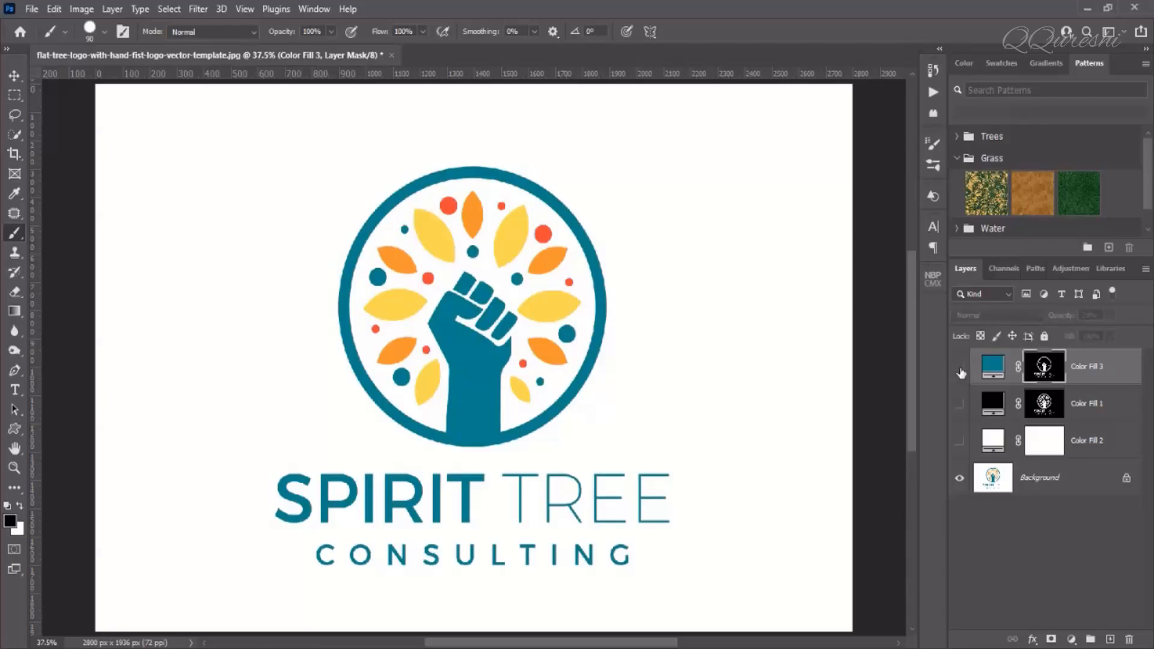
left_click(960, 442)
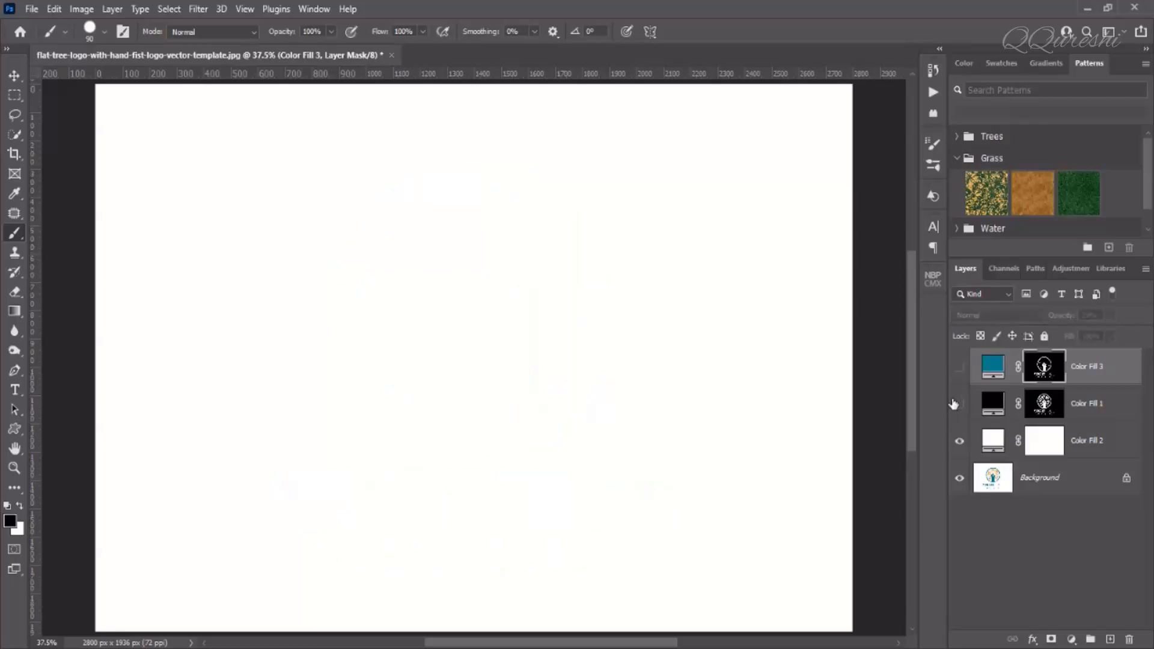
left_click(959, 370)
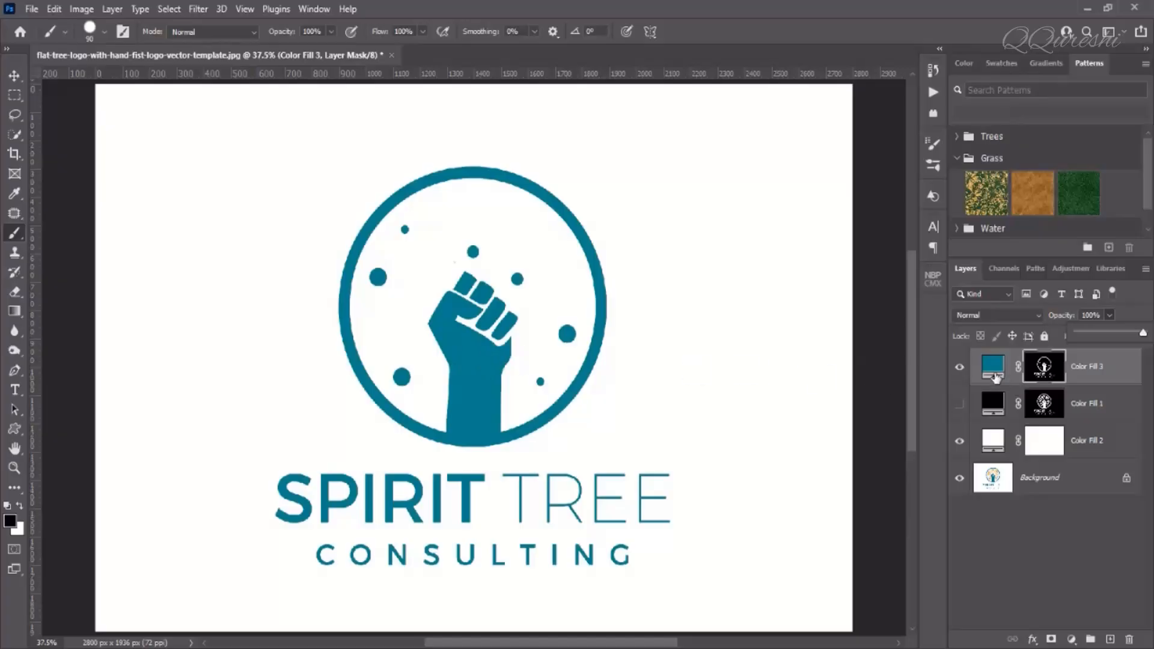
Mark the teal Color Fill 3 layer with the green color label
right_click(995, 373)
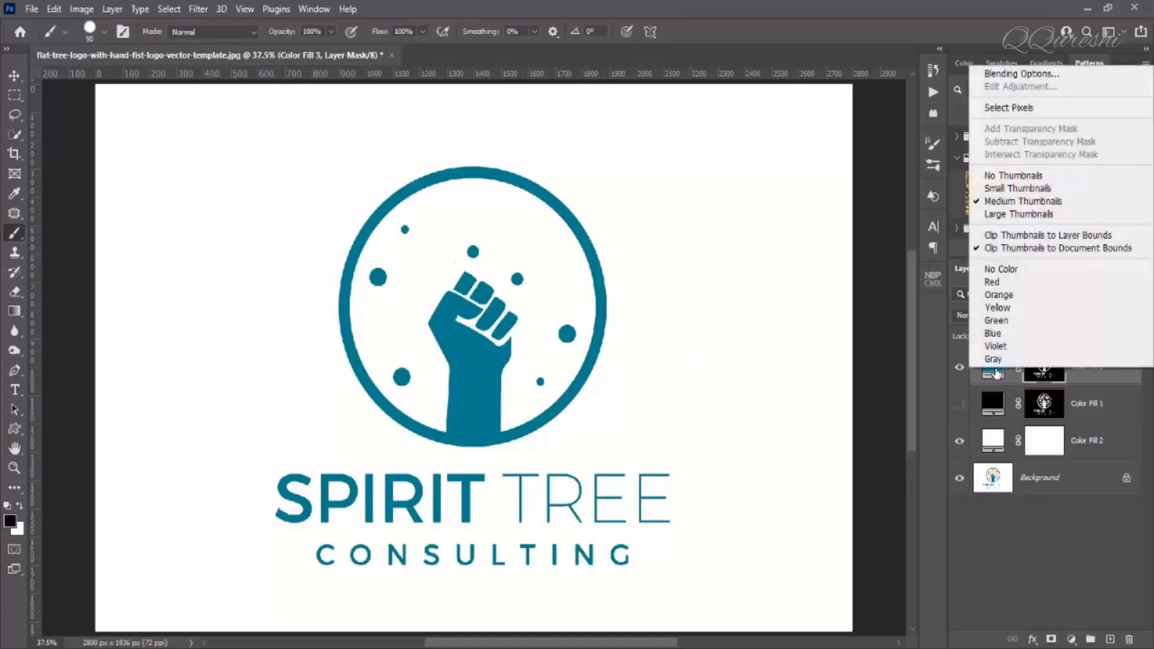
left_click(1004, 333)
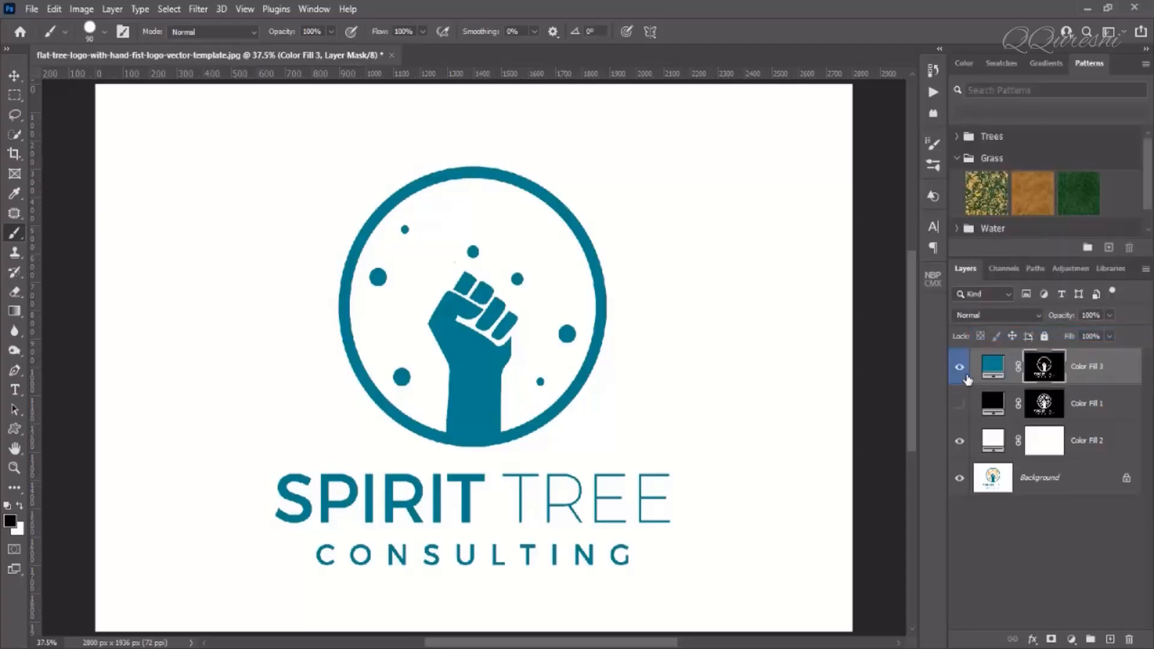
right_click(994, 371)
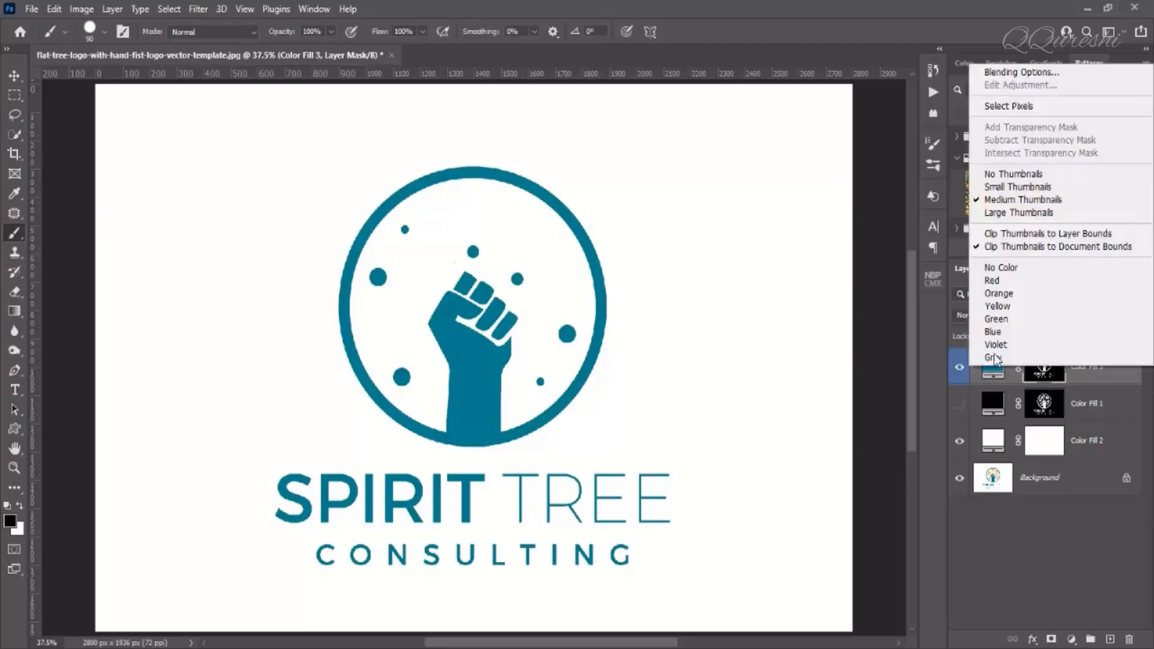
left_click(1001, 320)
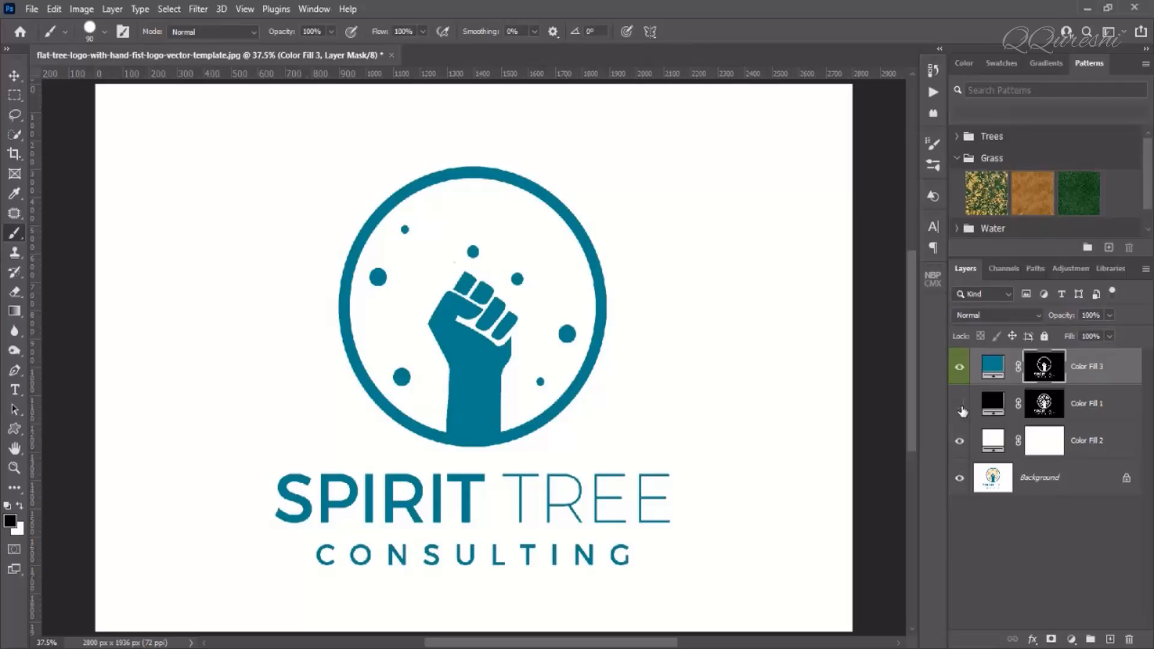
Hide the white Color Fill 2 layer and sample the red dot color from the Background layer
left_click(960, 442)
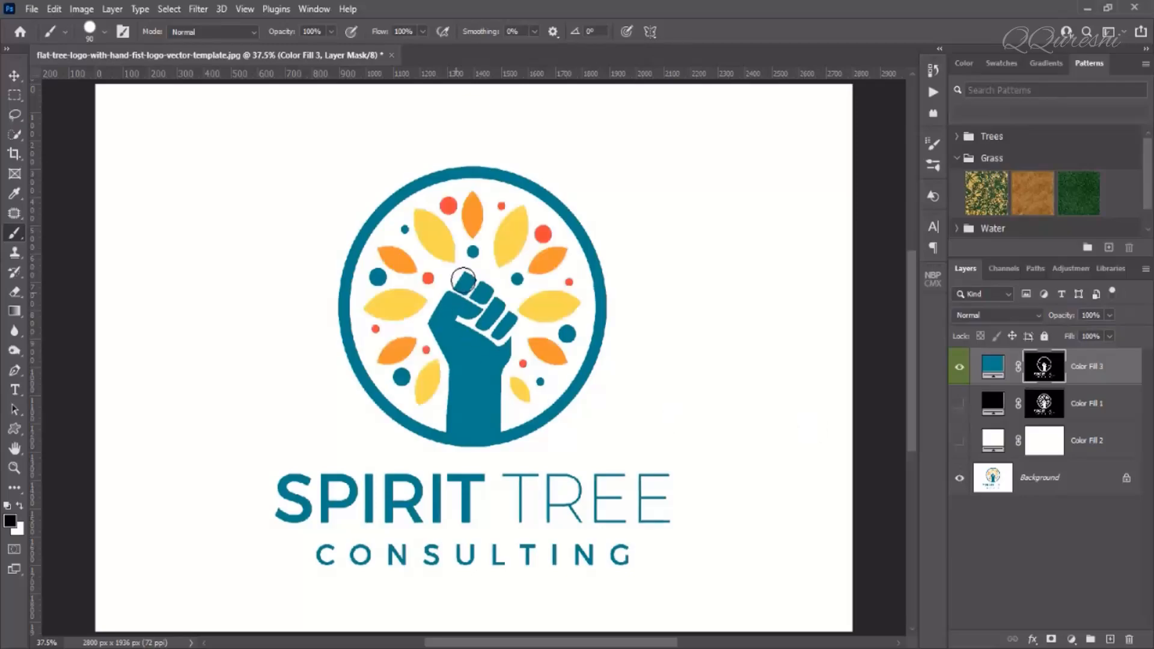
left_click(1069, 479)
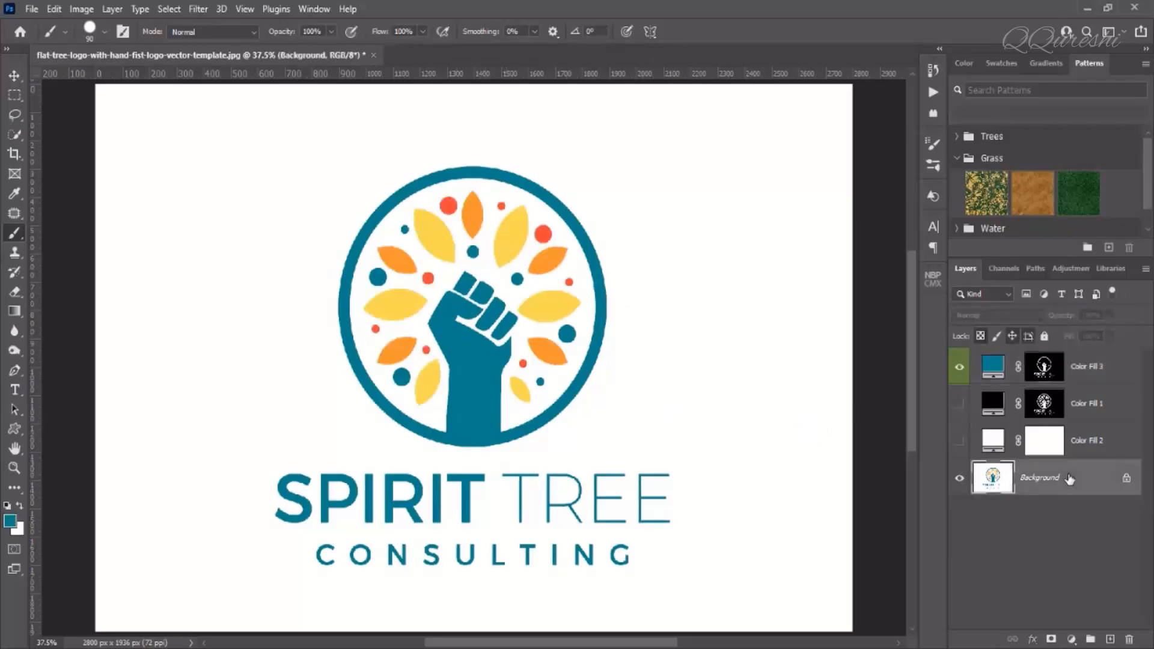
left_click(14, 194)
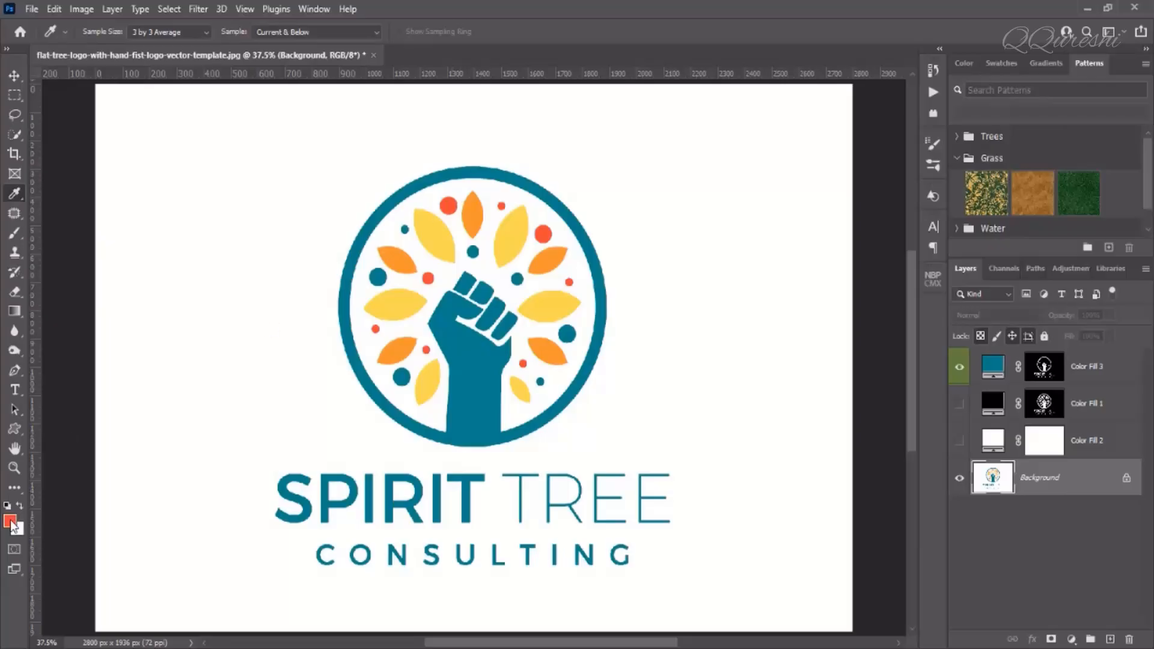
Load Color Fill 1's mask as a selection and create a red #d43a38 solid color fill layer from it above Color Fill 3
left_click(1046, 407)
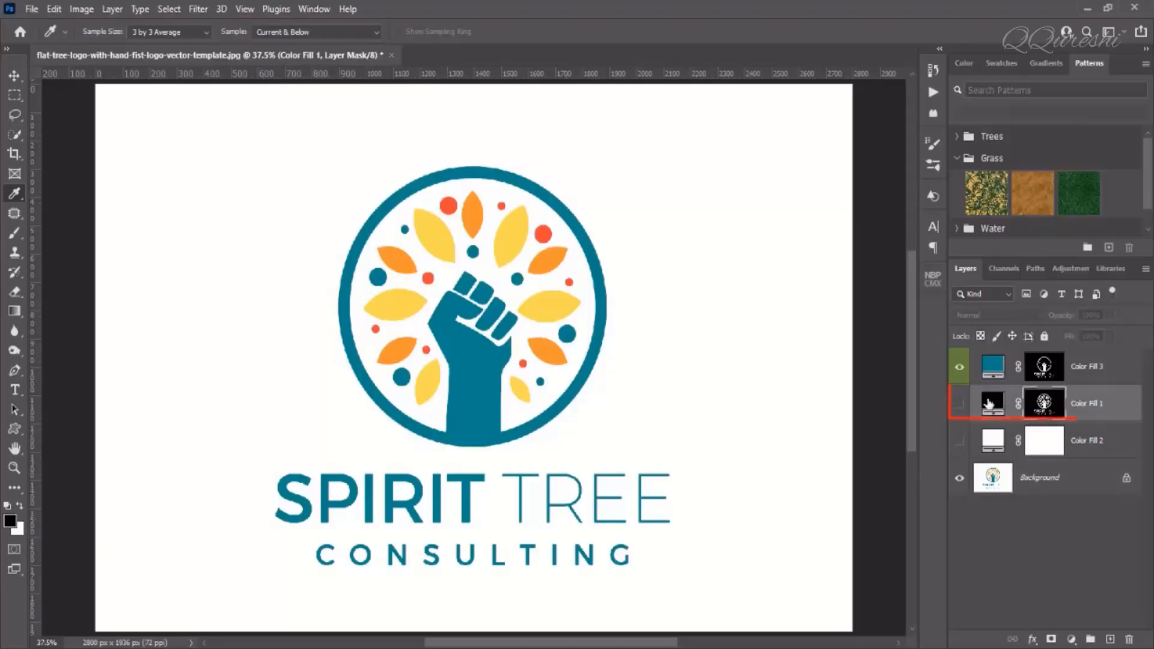
left_click(1046, 407, "ctrl")
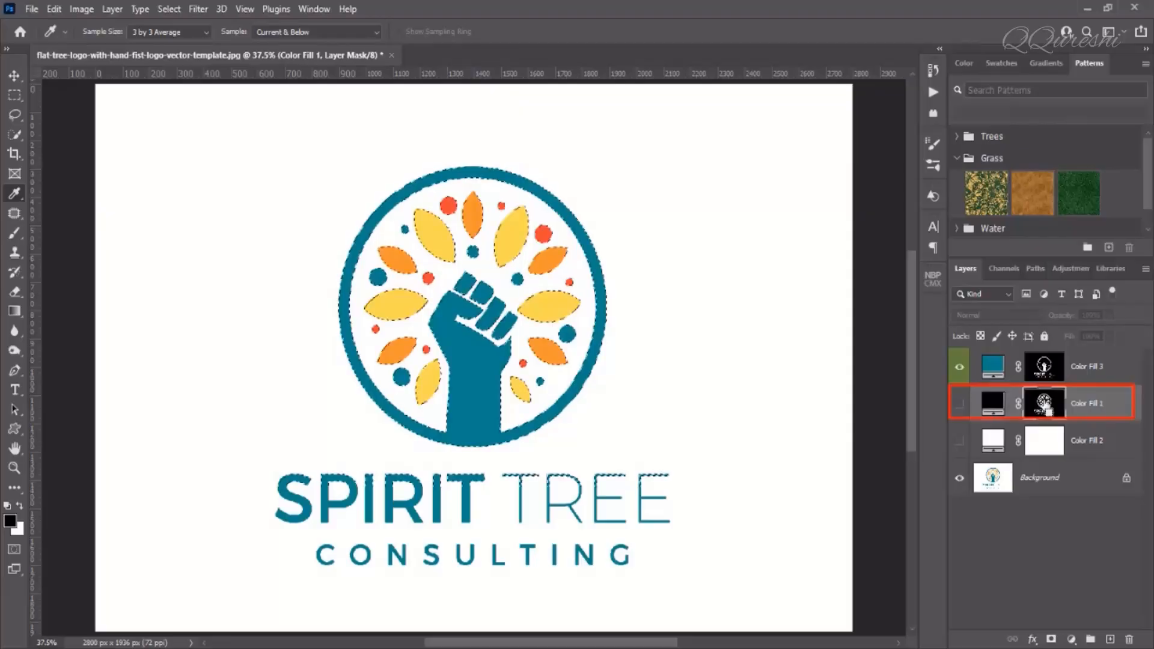
left_click(1044, 365)
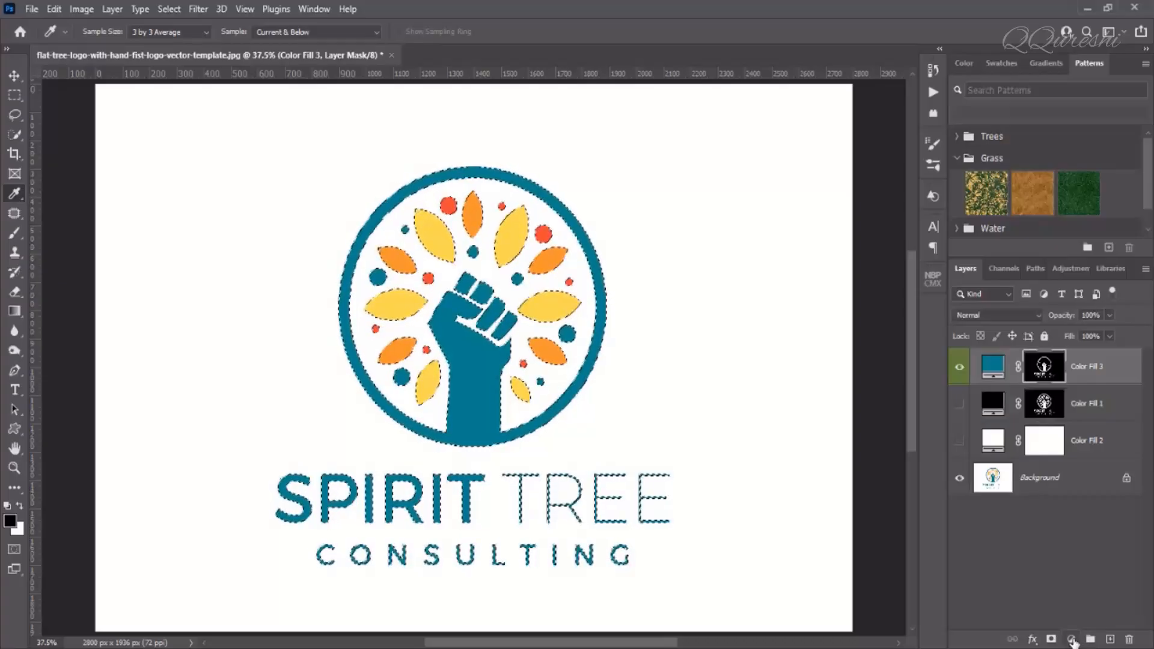
left_click(1074, 640)
left_click(1049, 374)
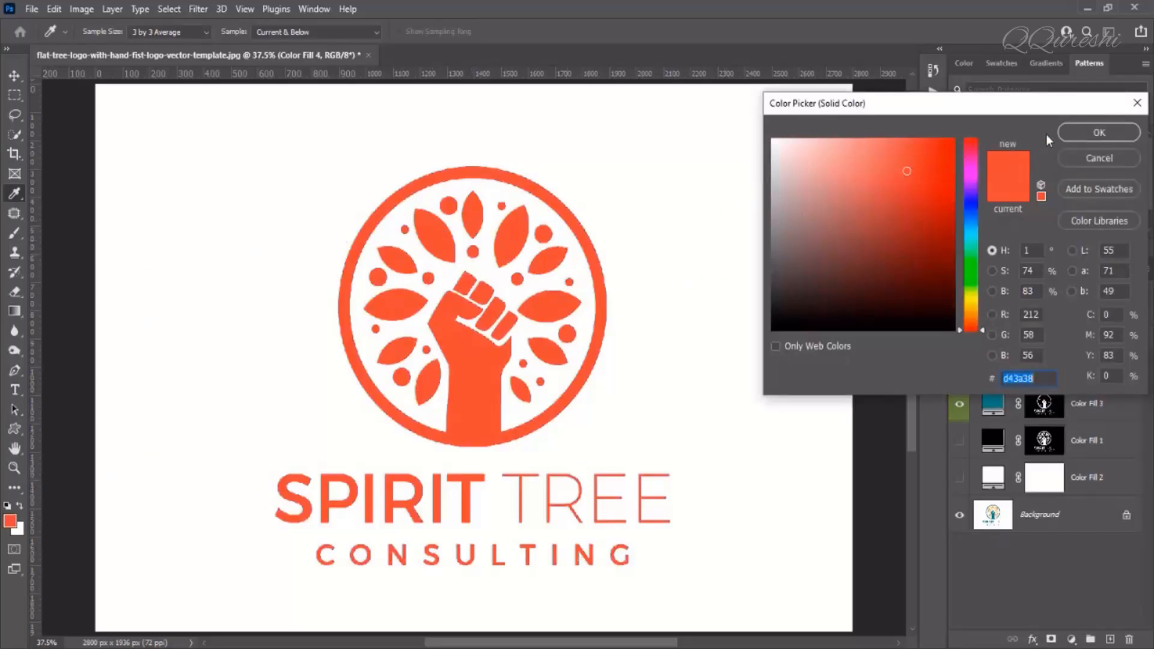
left_click(1090, 131)
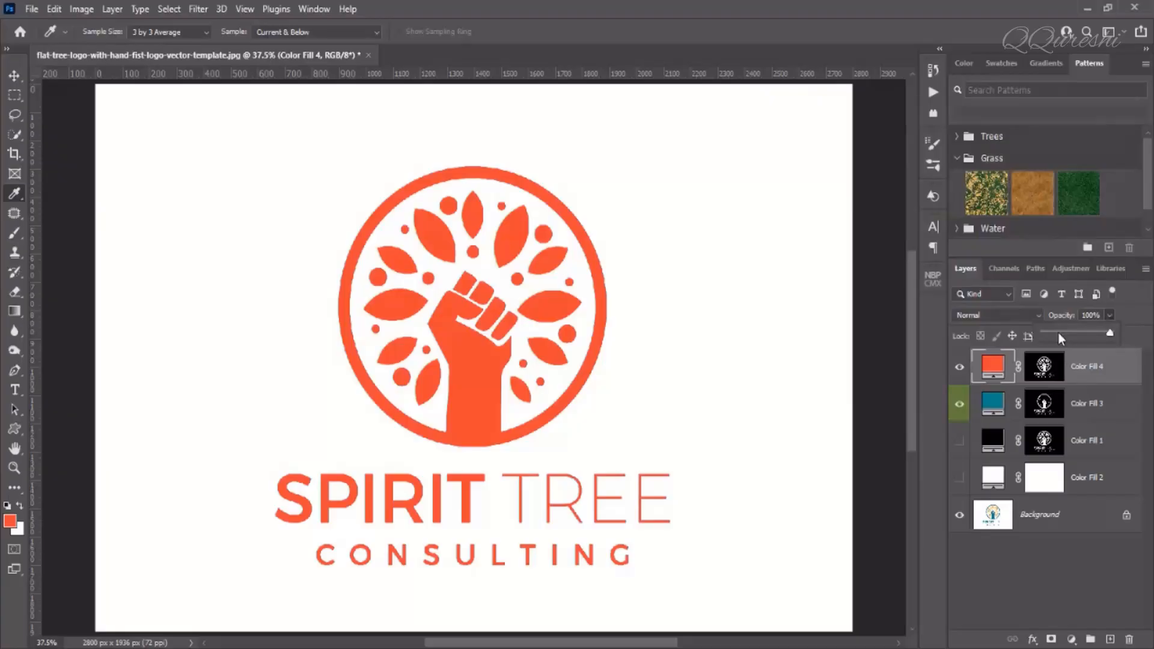
Lower the red fill layer's opacity to 22% and ready the 90 px brush with black on its mask
left_click(1058, 333)
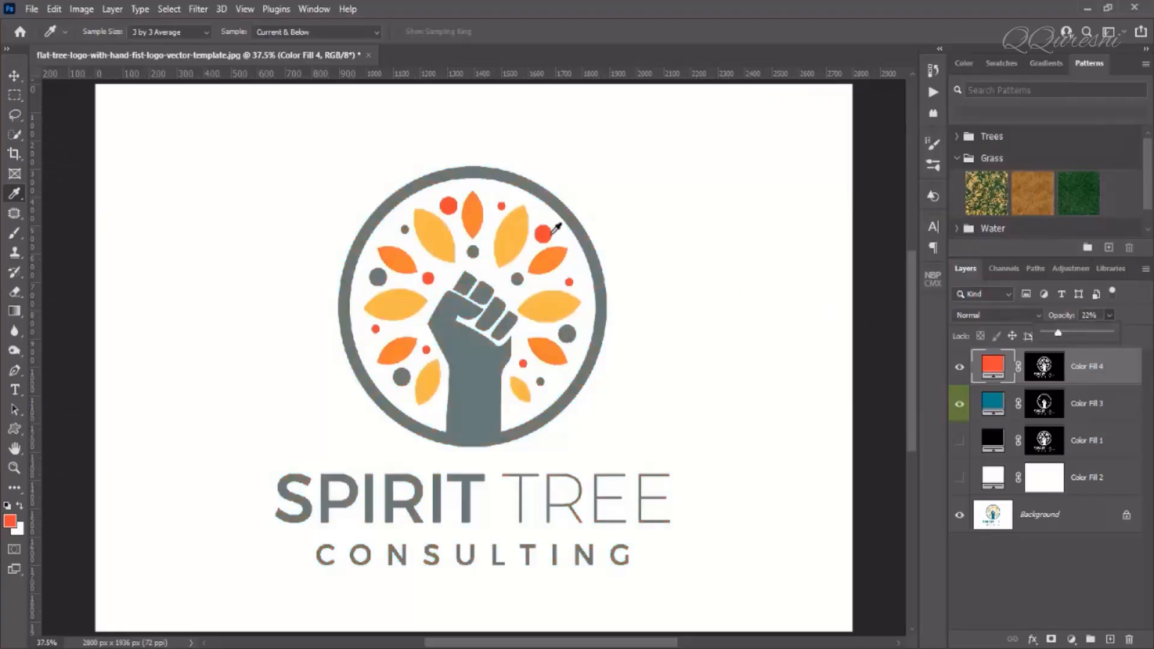
left_click(1044, 371)
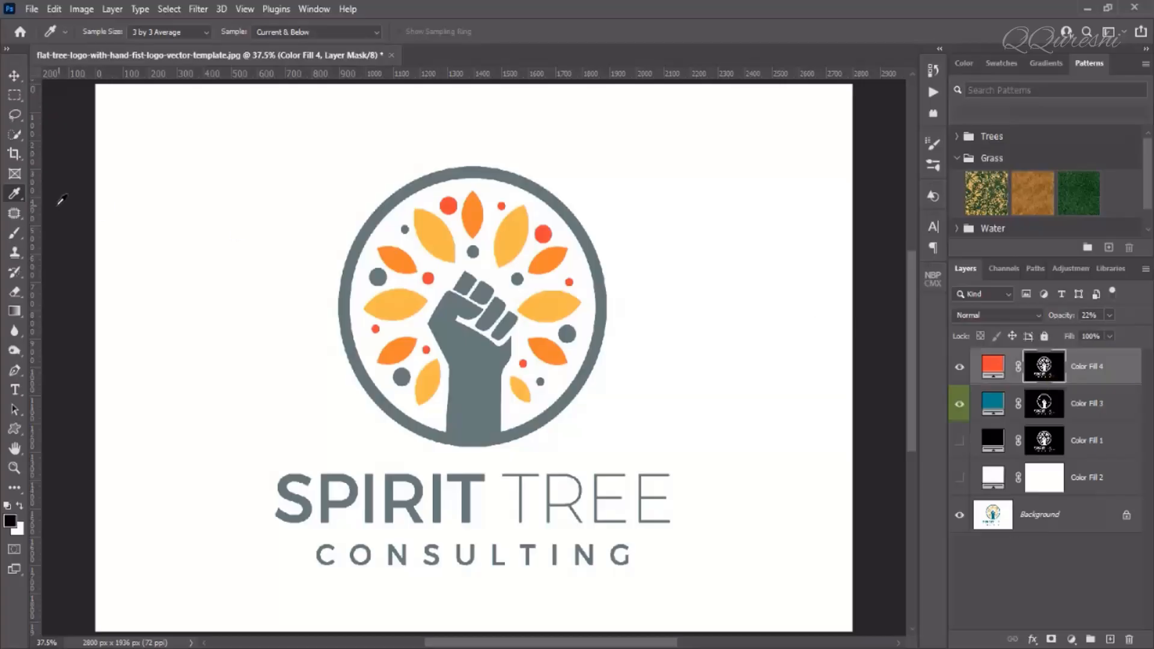
left_click(17, 232)
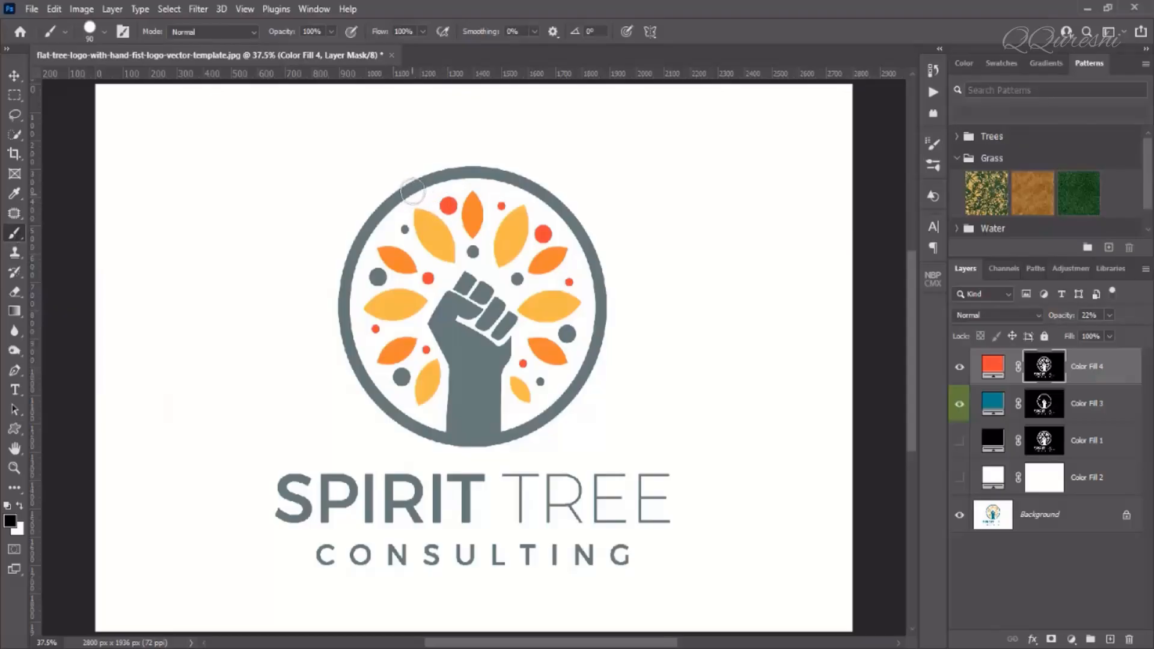
Paint black on the red fill's mask over the circle, lettering, fist, leaves and teal dots, leaving only the red dots
mouse_move(411, 184)
left_mouse_down()
mouse_move(374, 210)
mouse_move(350, 255)
mouse_move(348, 339)
mouse_move(366, 392)
mouse_move(407, 425)
mouse_move(501, 440)
mouse_move(551, 427)
mouse_move(577, 398)
mouse_move(547, 414)
mouse_move(585, 375)
mouse_move(604, 311)
mouse_move(578, 228)
mouse_move(540, 191)
mouse_move(501, 177)
mouse_move(447, 173)
mouse_move(398, 191)
left_mouse_up()
mouse_move(360, 486)
left_mouse_down()
mouse_move(675, 479)
mouse_move(312, 499)
mouse_move(332, 511)
mouse_move(642, 517)
mouse_move(328, 516)
left_mouse_up()
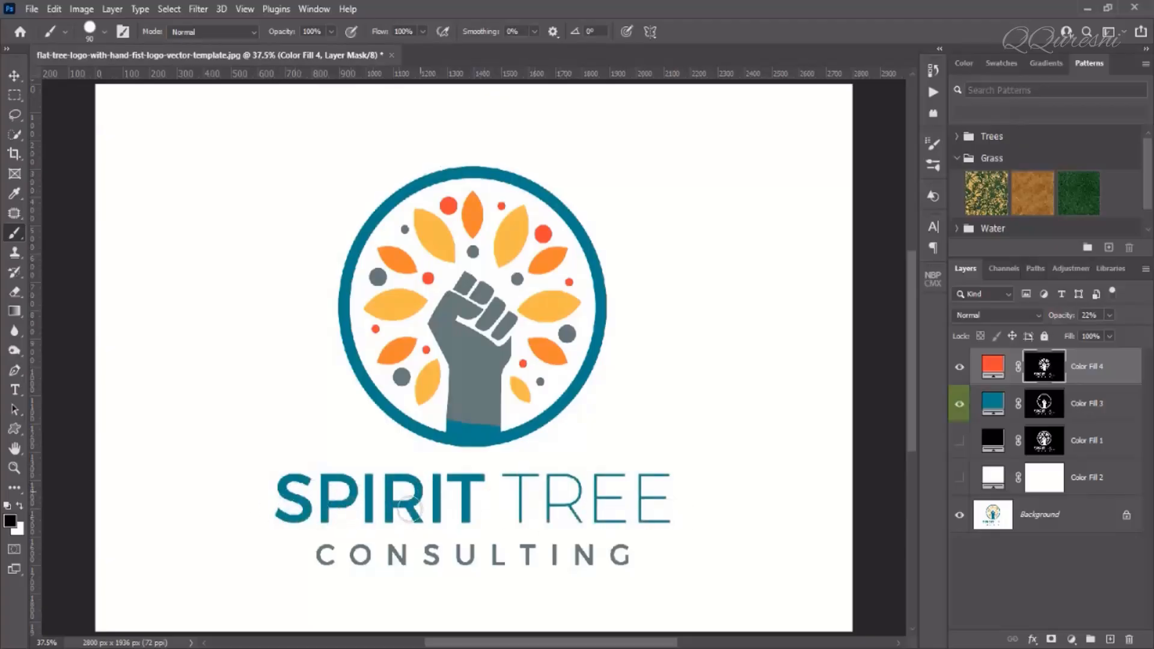
left_click_drag(516, 553, 638, 553)
mouse_move(469, 275)
left_mouse_down()
mouse_move(443, 310)
mouse_move(489, 379)
mouse_move(505, 324)
mouse_move(489, 288)
mouse_move(462, 309)
mouse_move(480, 337)
mouse_move(474, 428)
mouse_move(511, 368)
mouse_move(513, 384)
mouse_move(535, 392)
mouse_move(538, 344)
mouse_move(549, 353)
mouse_move(568, 320)
mouse_move(516, 280)
mouse_move(561, 256)
mouse_move(510, 246)
mouse_move(521, 213)
mouse_move(503, 257)
mouse_move(505, 227)
mouse_move(477, 250)
mouse_move(475, 219)
mouse_move(477, 246)
mouse_move(422, 215)
mouse_move(445, 250)
mouse_move(438, 265)
mouse_move(390, 250)
mouse_move(378, 278)
mouse_move(396, 229)
mouse_move(378, 305)
mouse_move(415, 300)
mouse_move(382, 308)
mouse_move(407, 338)
mouse_move(391, 353)
mouse_move(402, 332)
mouse_move(400, 381)
left_mouse_up()
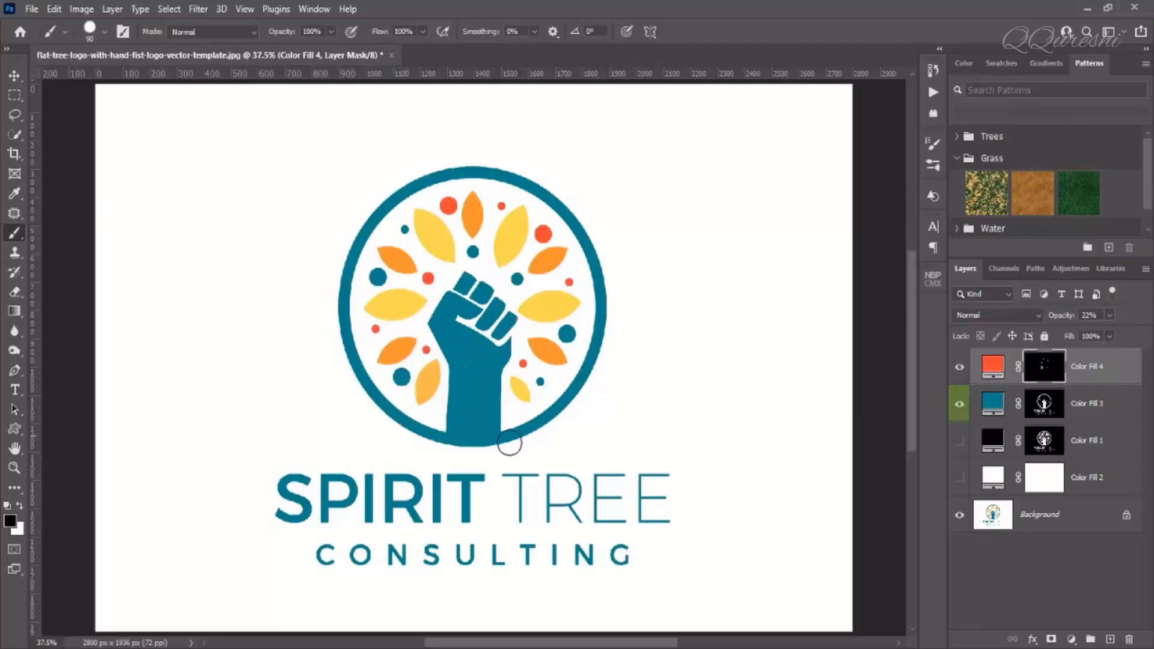
Hide the teal Color Fill 3 layer, show the white Color Fill 2 layer, and restore the red fill layer's opacity to 100%
left_click(959, 405)
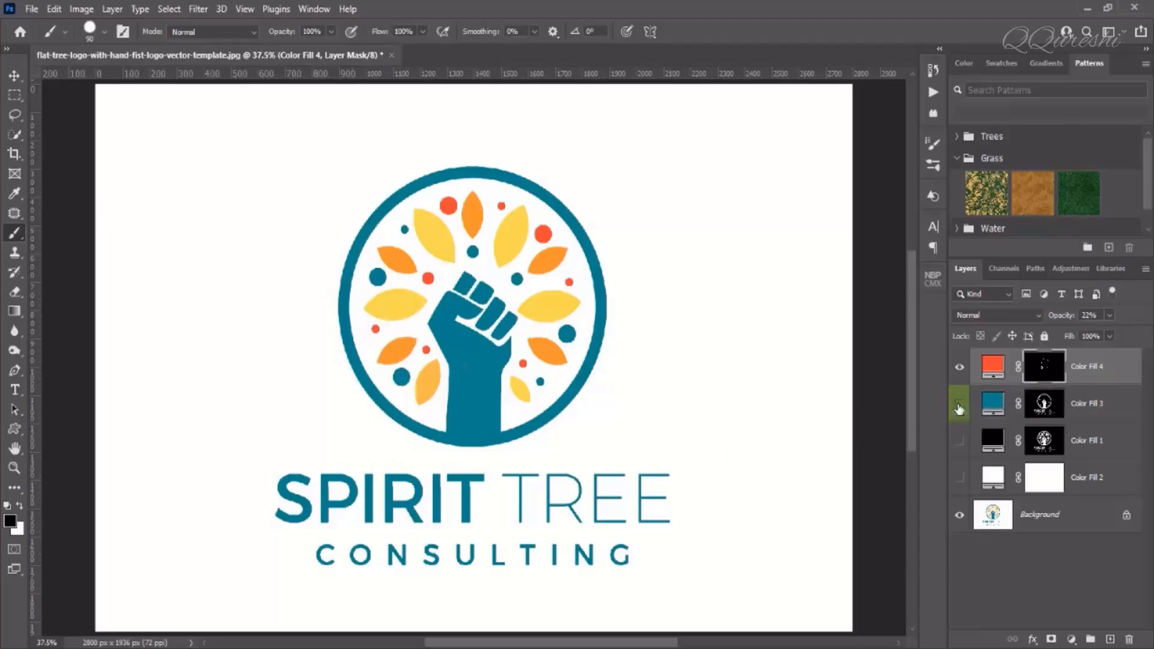
left_click(960, 369)
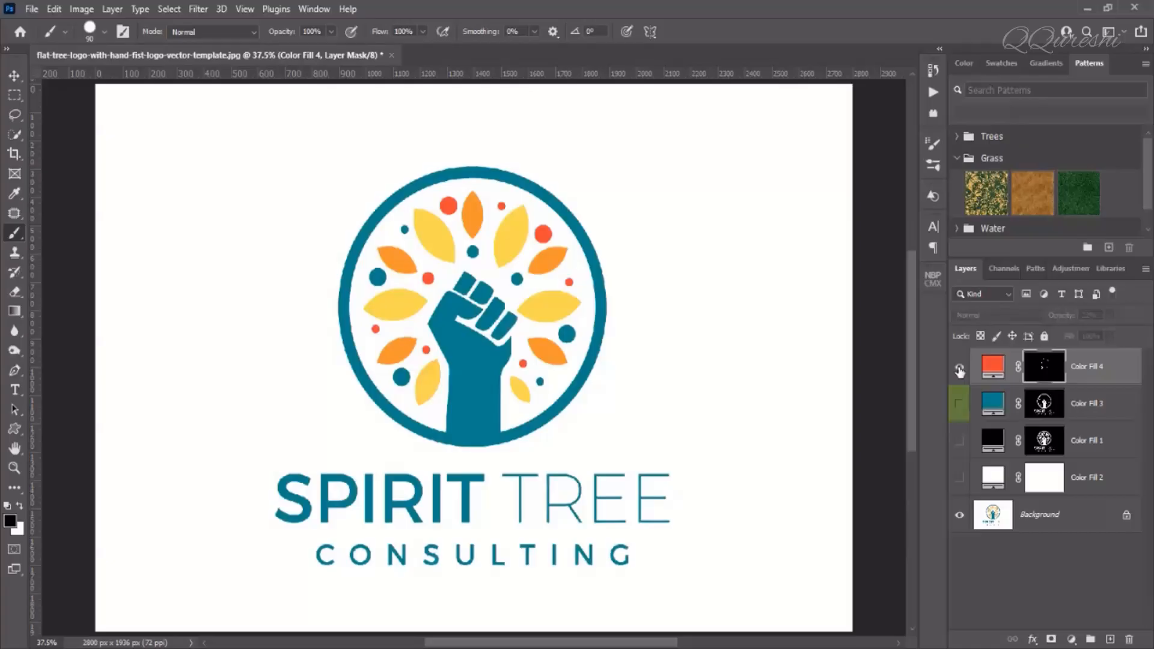
left_click(959, 480)
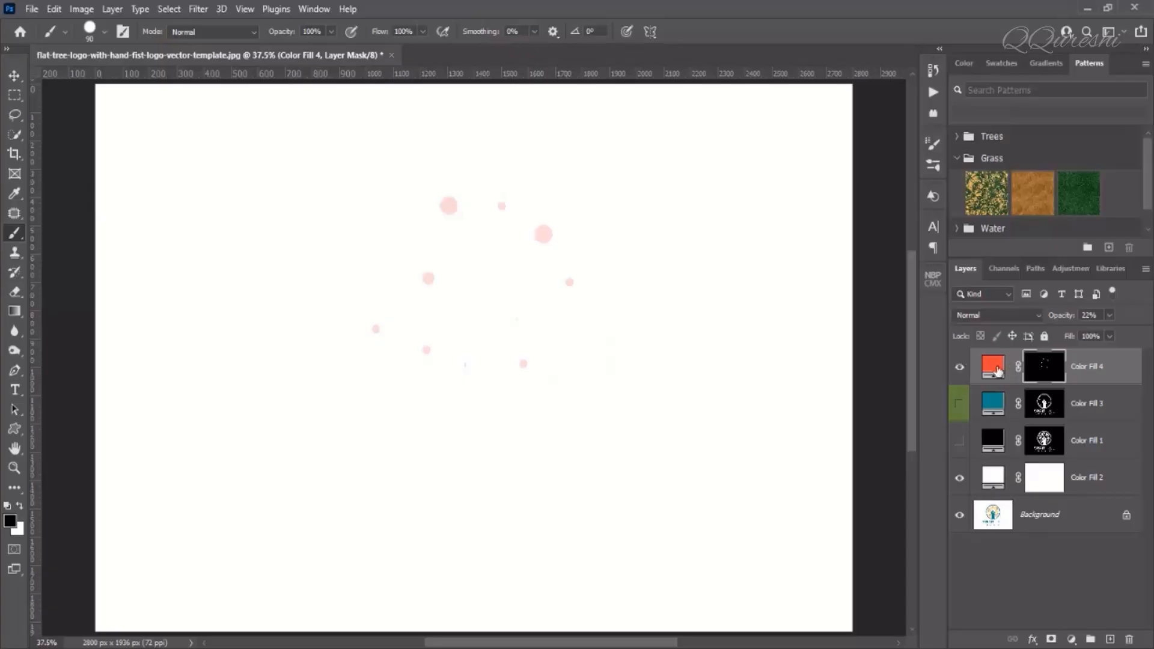
left_click(997, 371)
left_click(1110, 316)
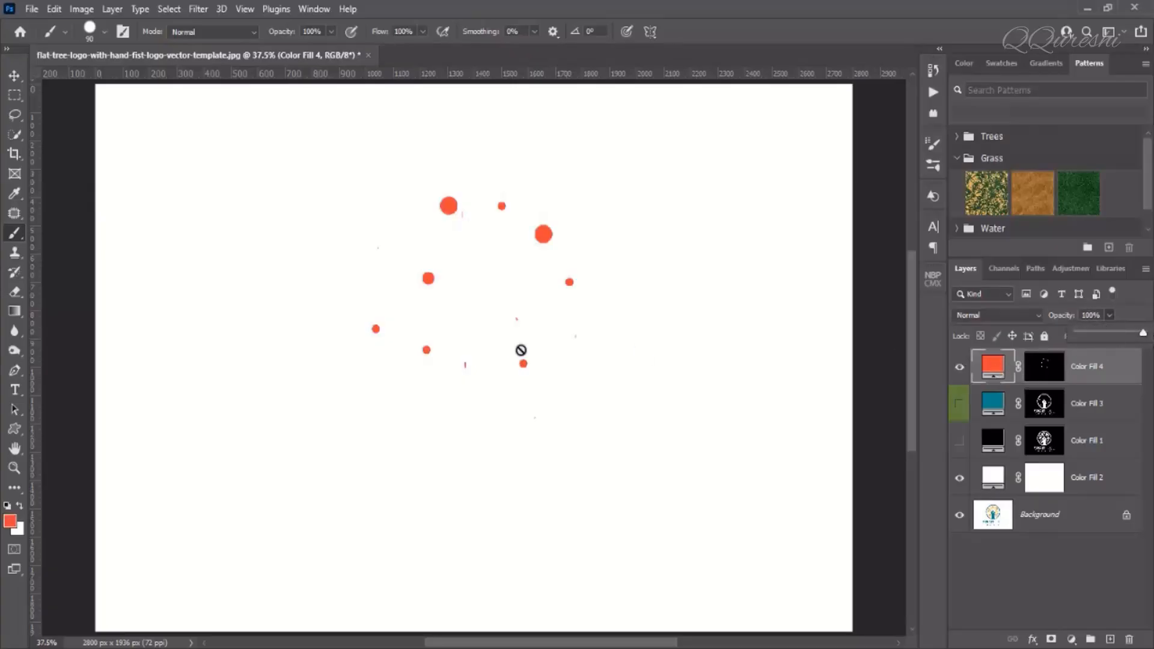
Paint black on the red fill's mask over the stray specks left between the red dots
left_click(1036, 369)
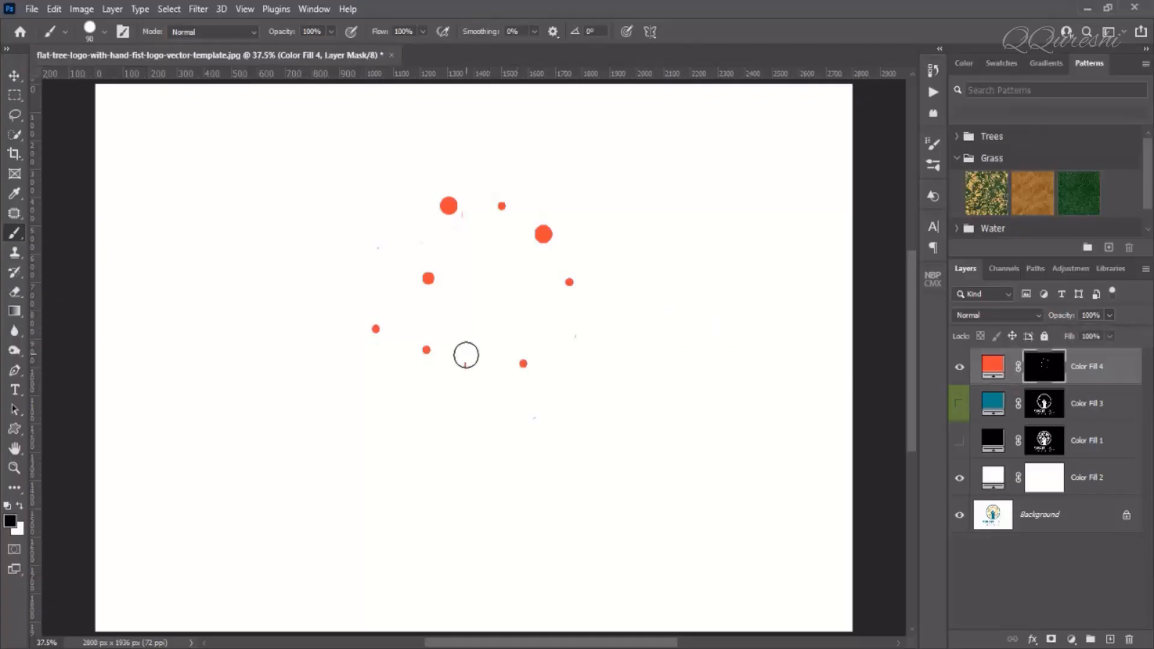
left_click(464, 363)
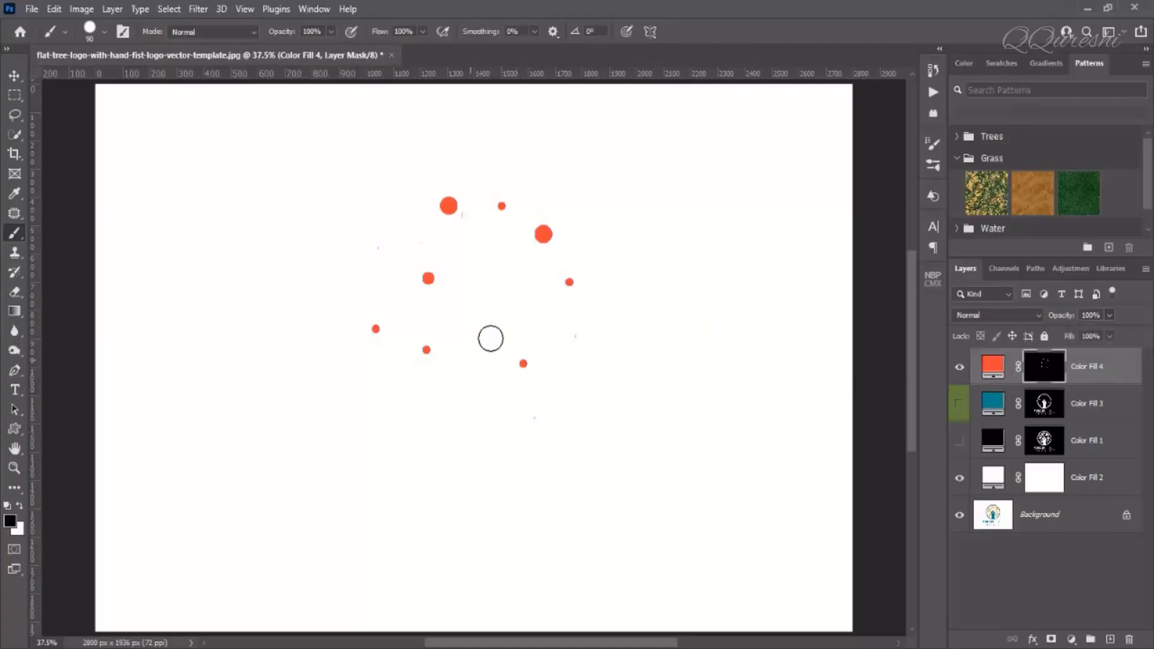
left_click(465, 220)
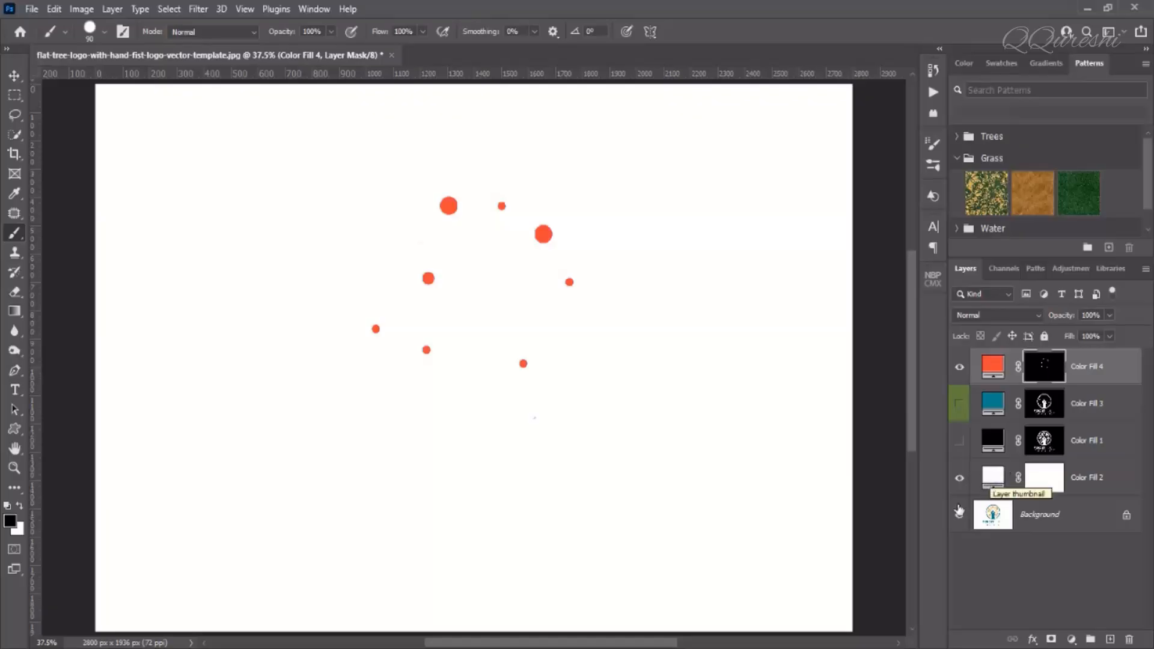
Hide the white Color Fill 2 and red Color Fill 4 layers, and mark Color Fill 4 with the red color label
left_click(959, 478)
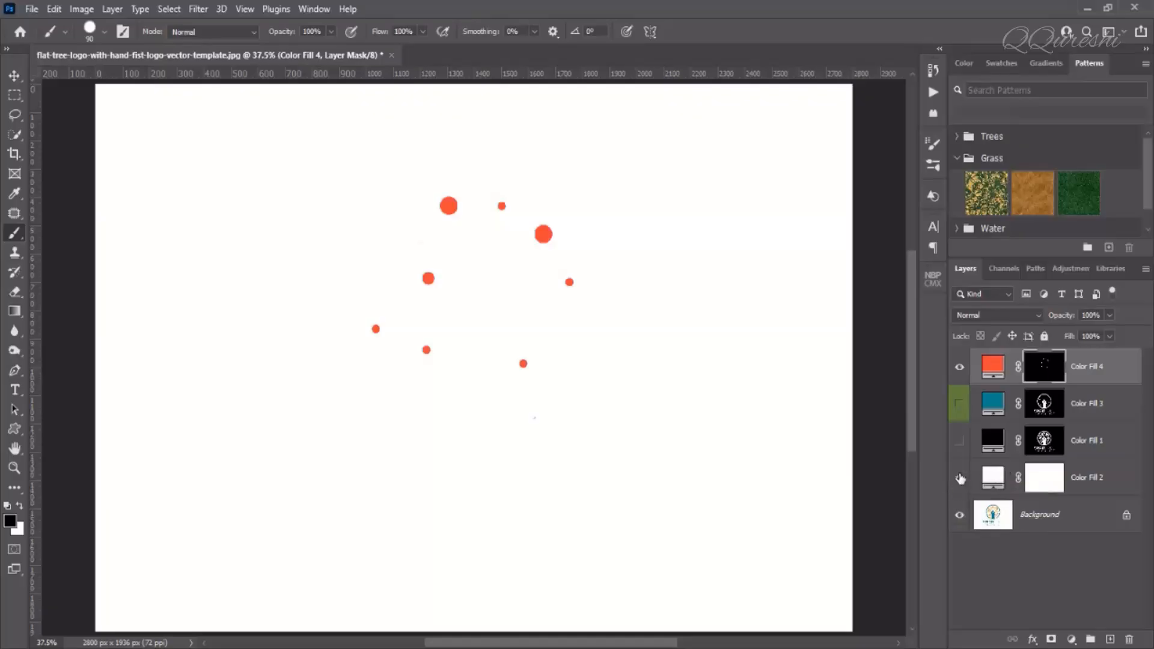
left_click(959, 369)
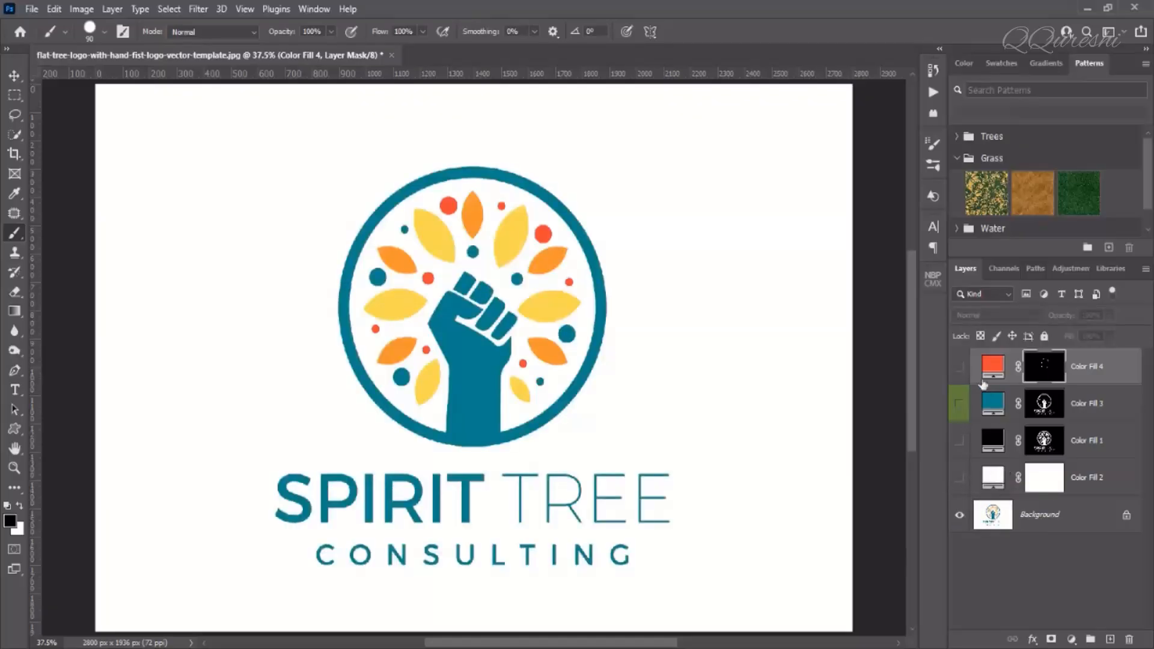
right_click(1001, 370)
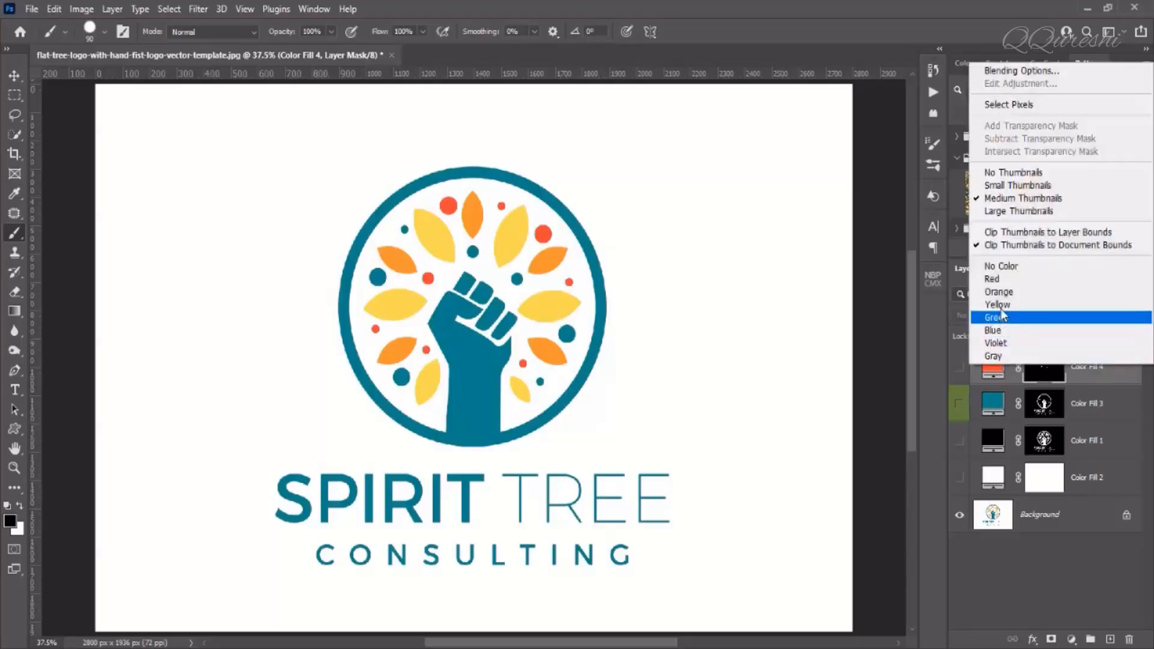
left_click(1002, 283)
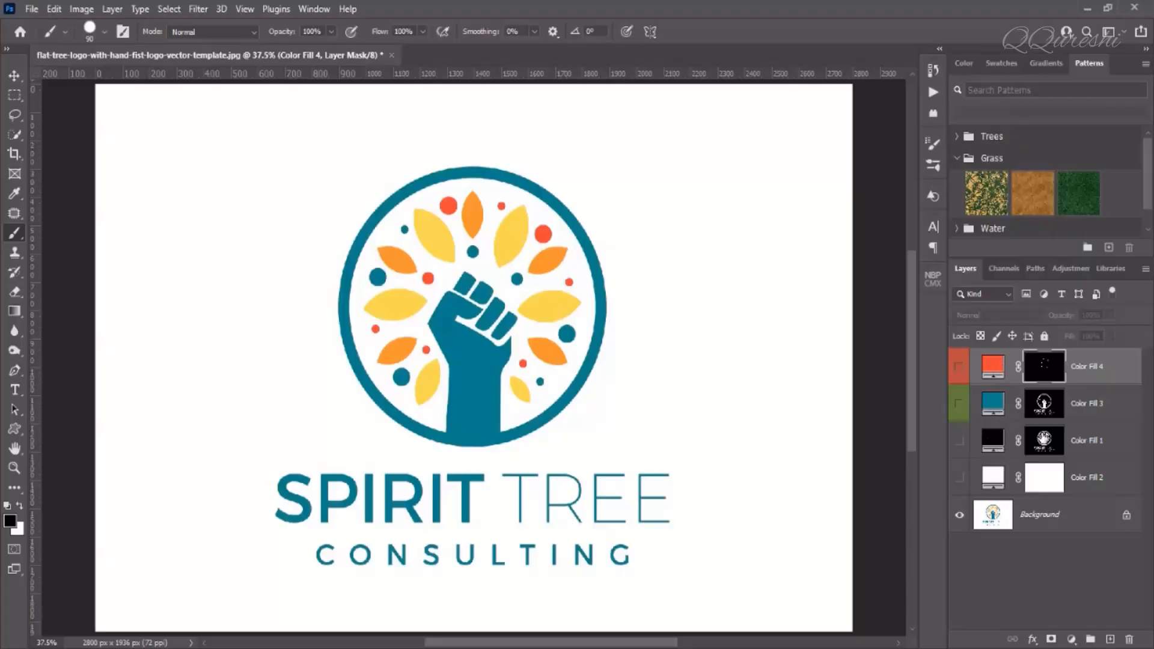
Sample the yellow color of a leaf from the Background layer
left_click(1046, 443)
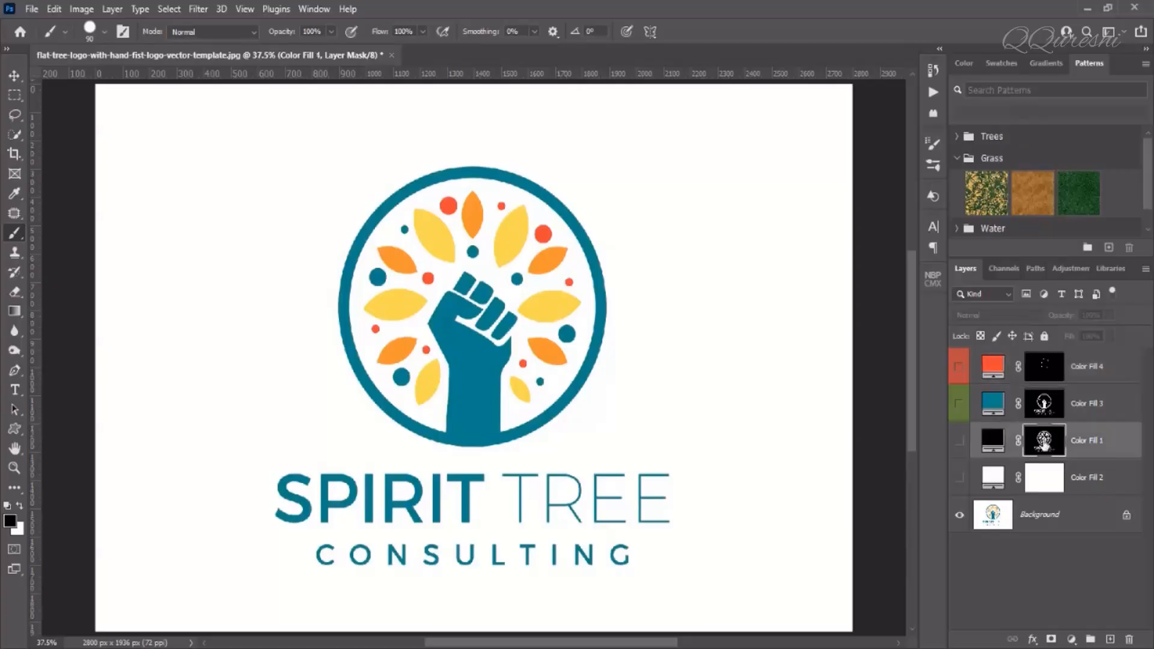
left_click(1028, 511)
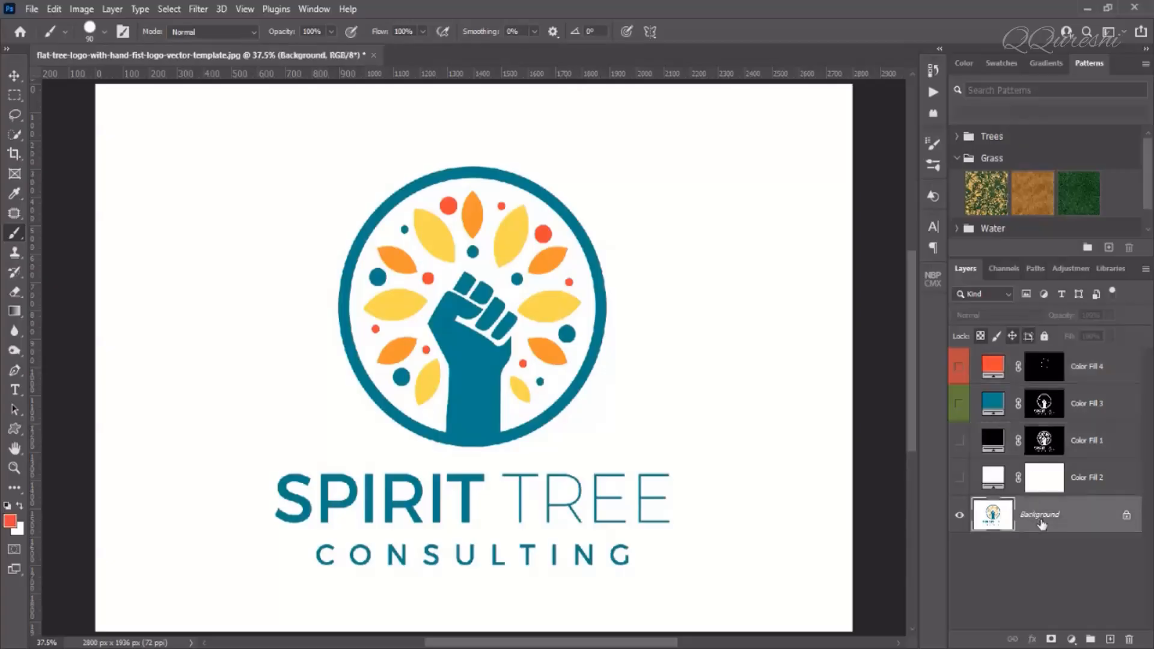
left_click(20, 193)
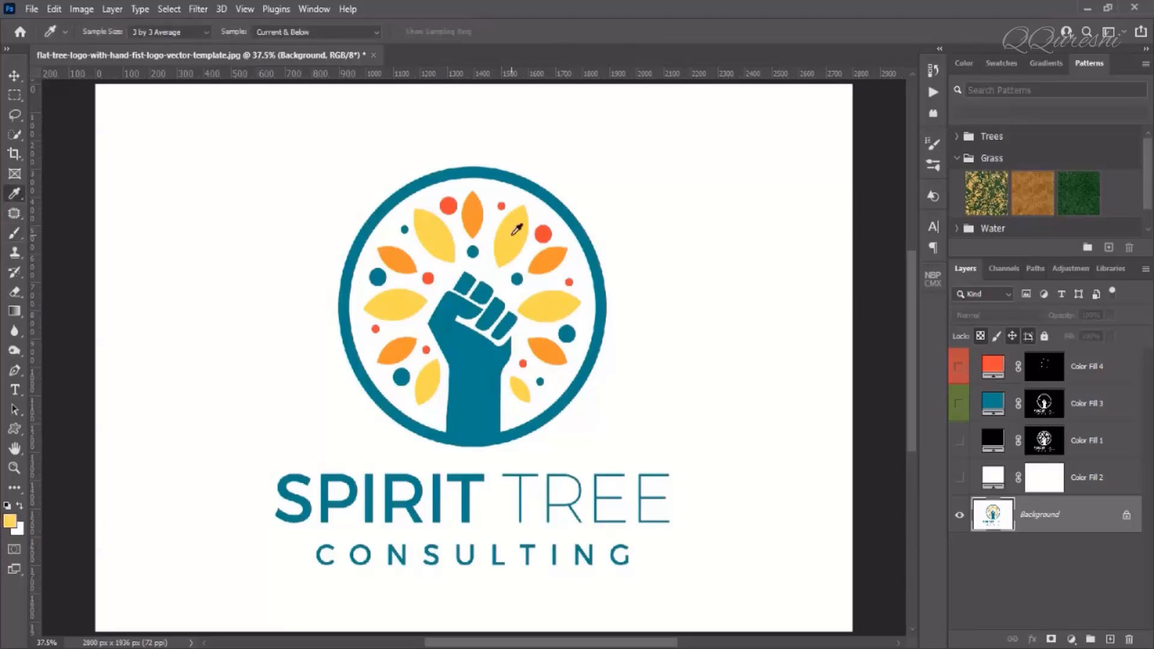
Load Color Fill 1's mask as a selection and create a yellow #f4dc60 solid color fill layer from it above Color Fill 4
left_click(1053, 441)
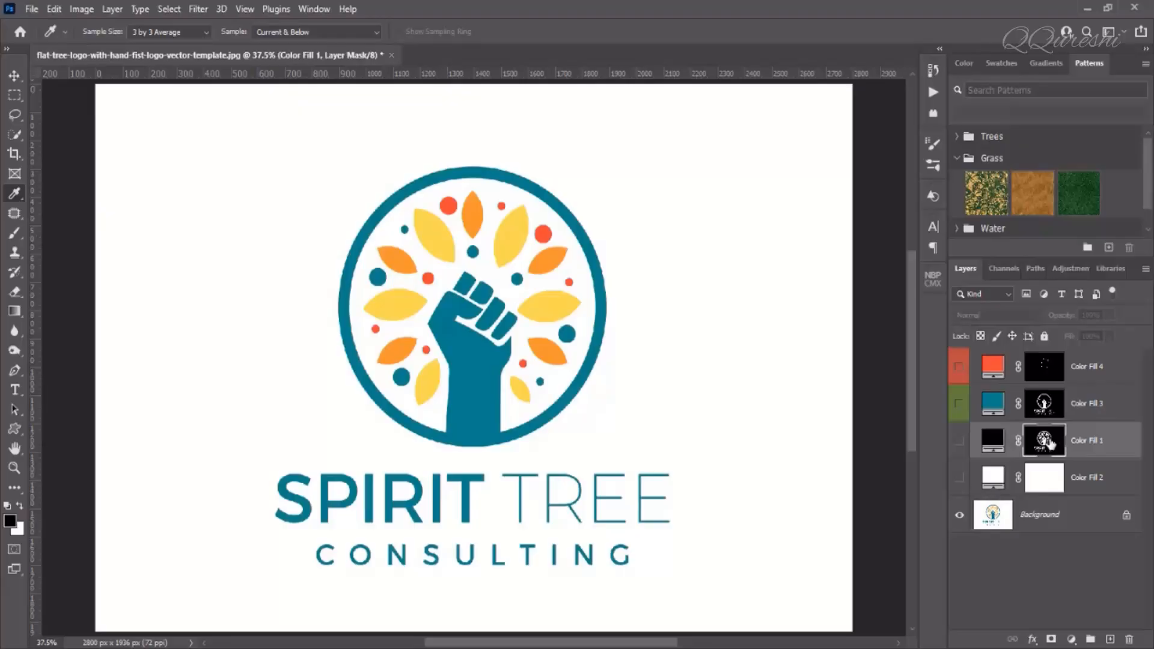
left_click(1048, 444, "ctrl")
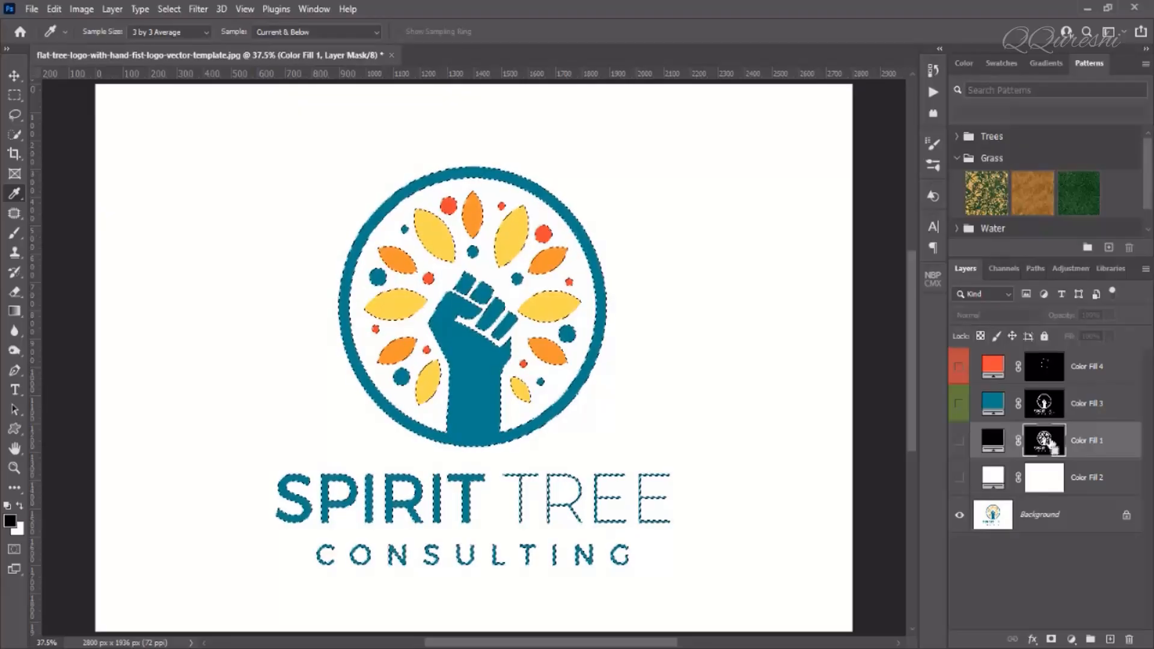
left_click(1044, 366)
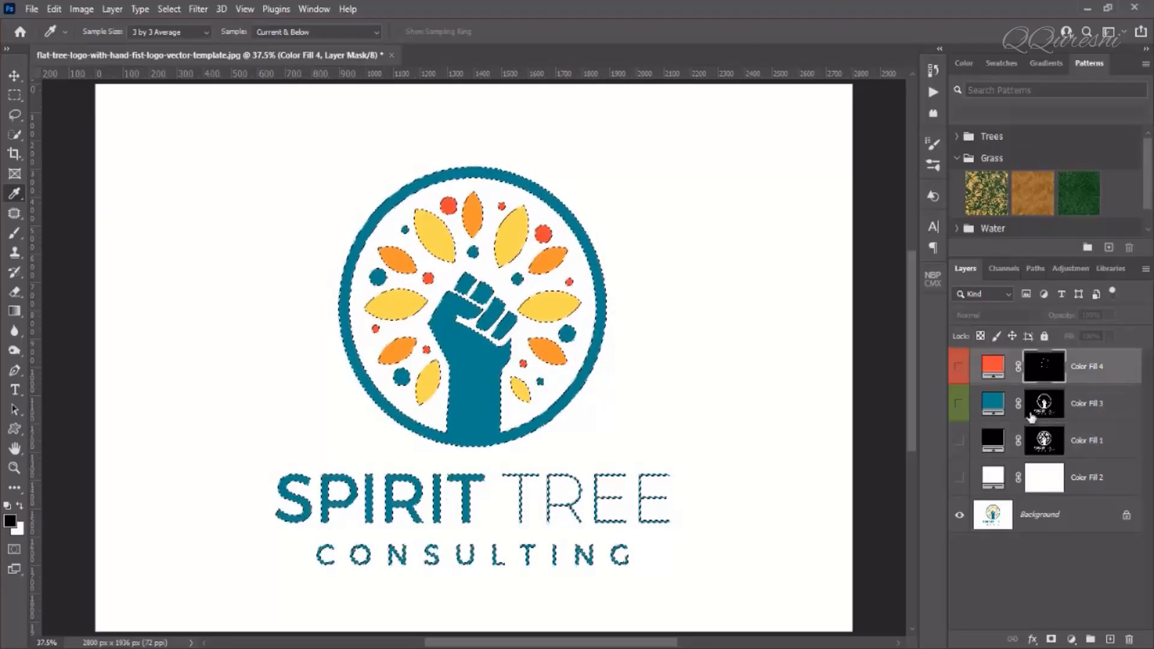
left_click(1073, 639)
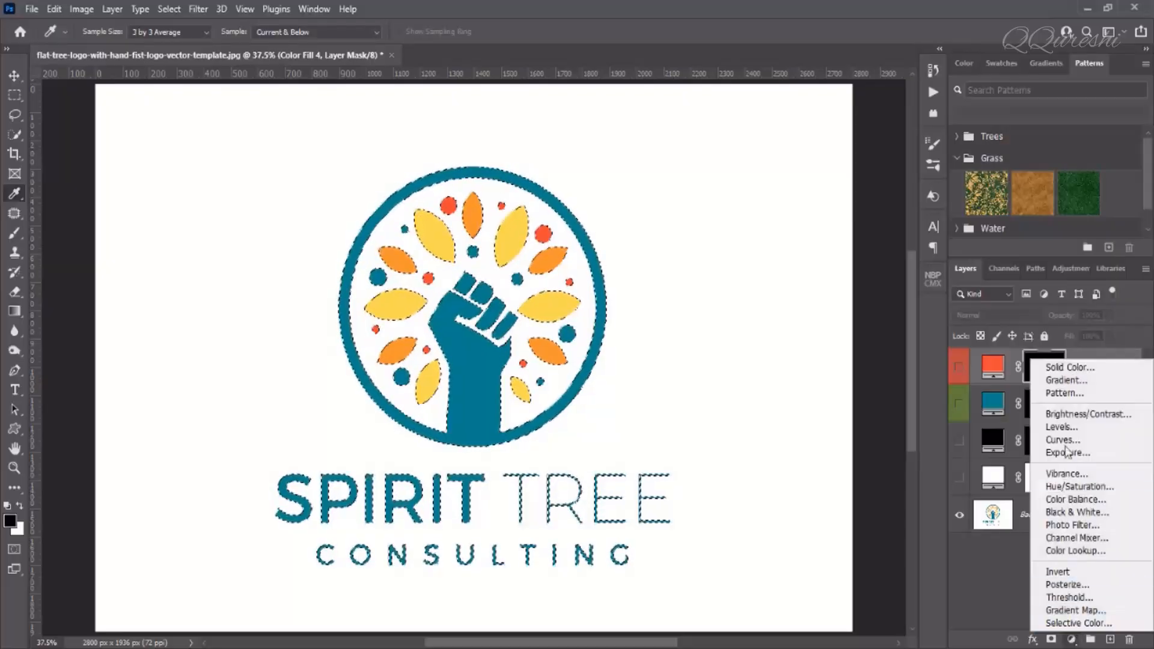
left_click(1066, 368)
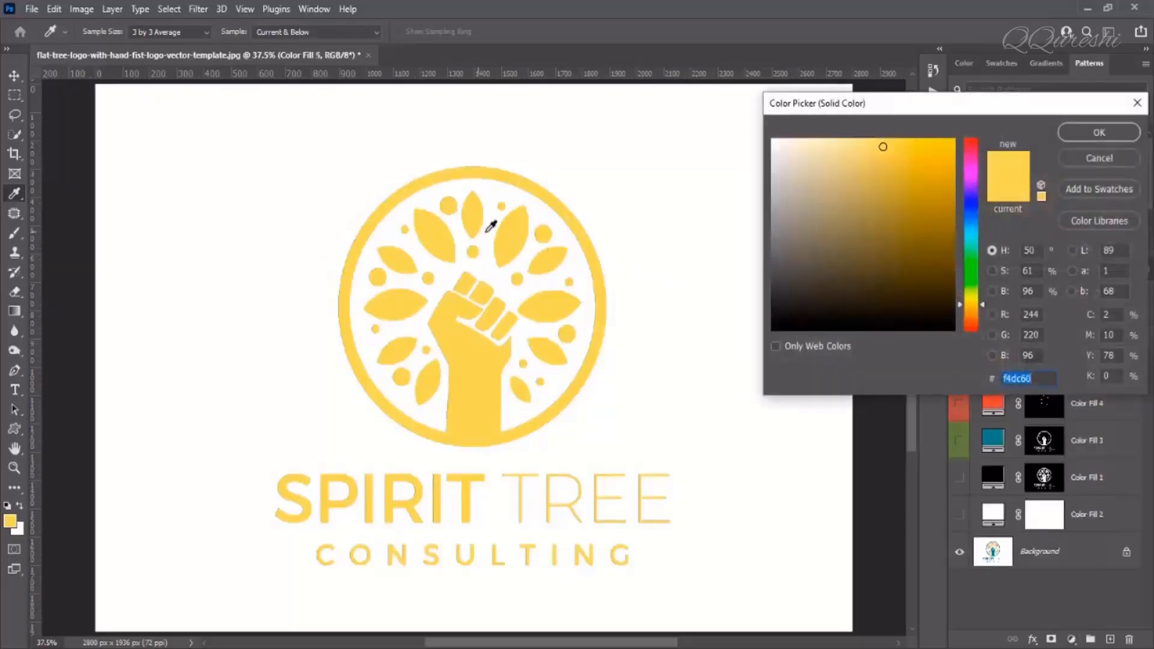
left_click(1099, 133)
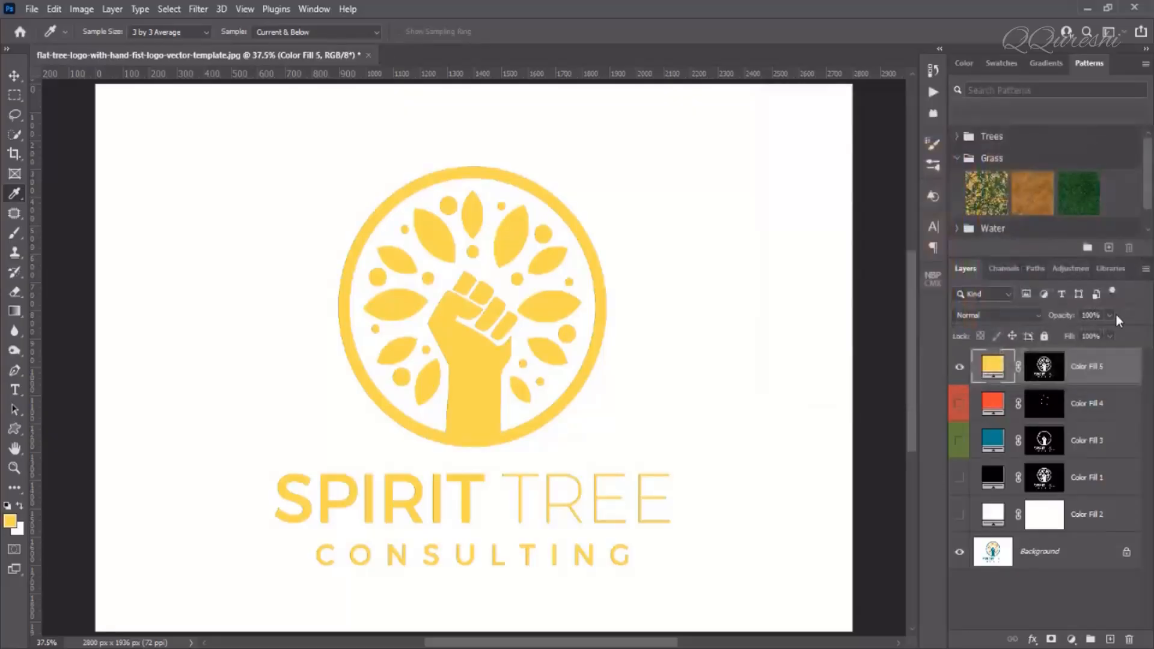
Lower the yellow fill layer's opacity to 20% and make its mask active for painting
left_click(1108, 317)
left_click(1056, 331)
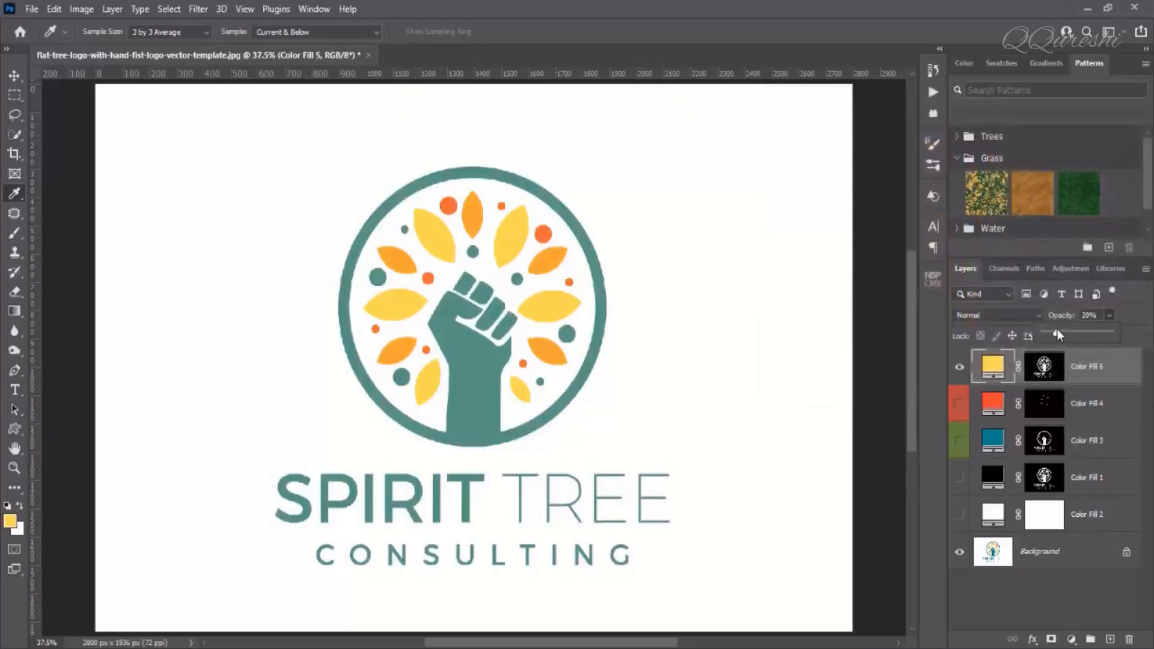
left_click(1043, 371)
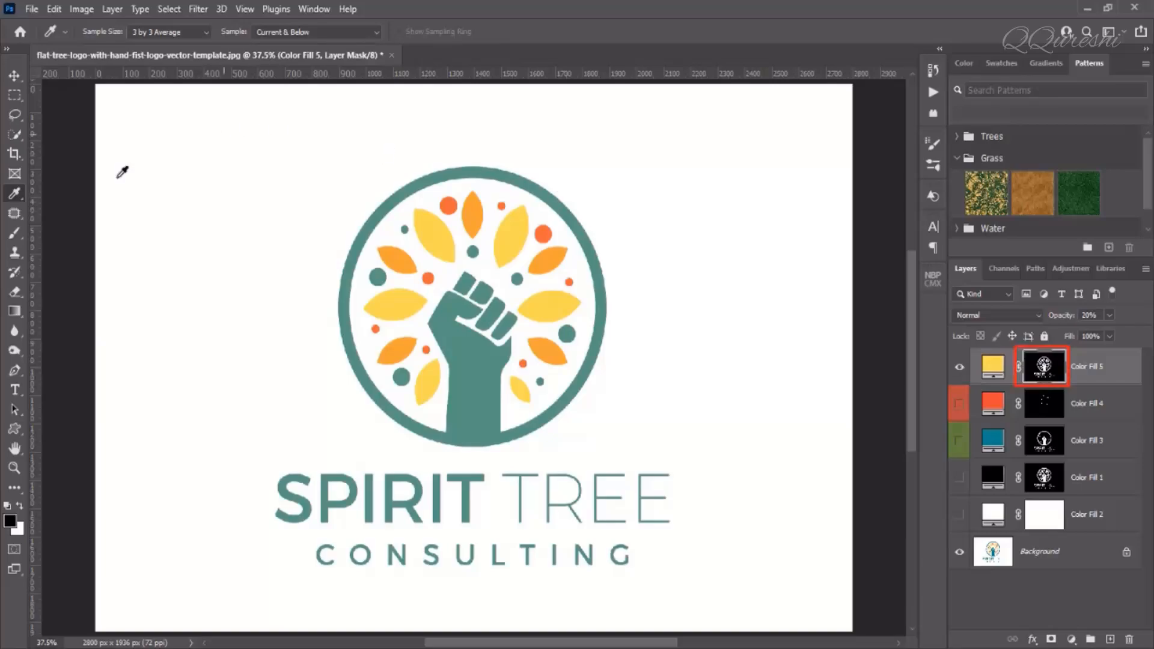
Paint black with the Brush on the yellow Color Fill 5 mask over the ring, fist, dots and orange leaves
left_click(13, 234)
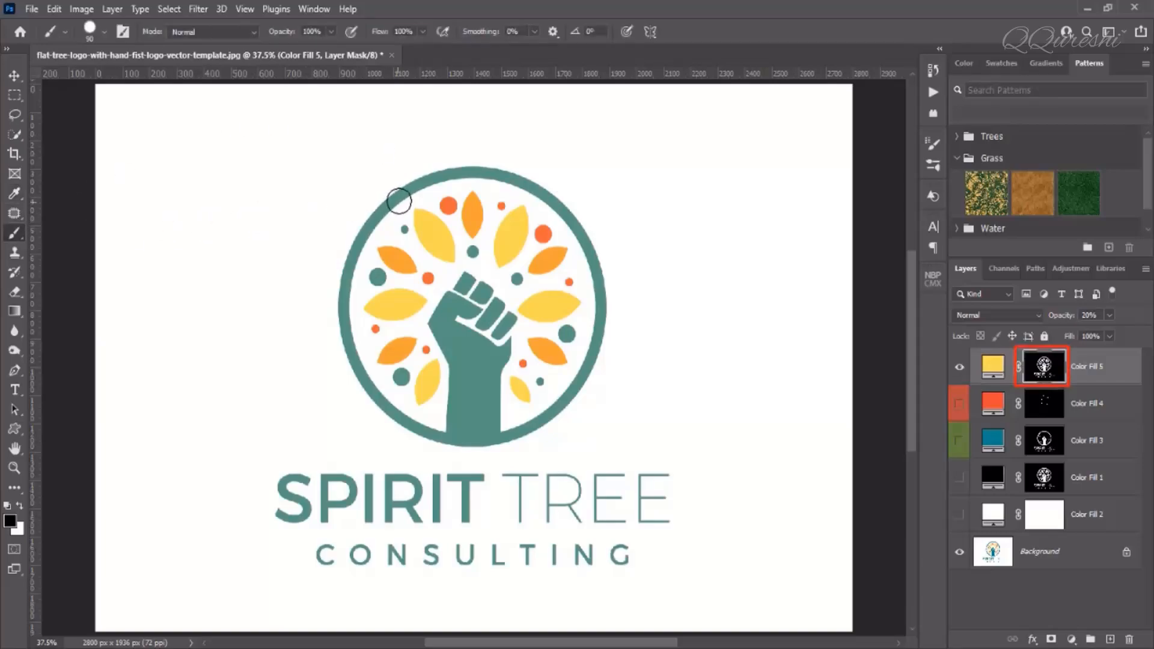
mouse_move(396, 197)
left_mouse_down()
mouse_move(358, 223)
mouse_move(368, 214)
mouse_move(345, 294)
mouse_move(342, 327)
mouse_move(368, 383)
mouse_move(449, 439)
mouse_move(513, 439)
mouse_move(544, 423)
mouse_move(565, 388)
mouse_move(529, 185)
mouse_move(475, 173)
mouse_move(405, 183)
left_mouse_up()
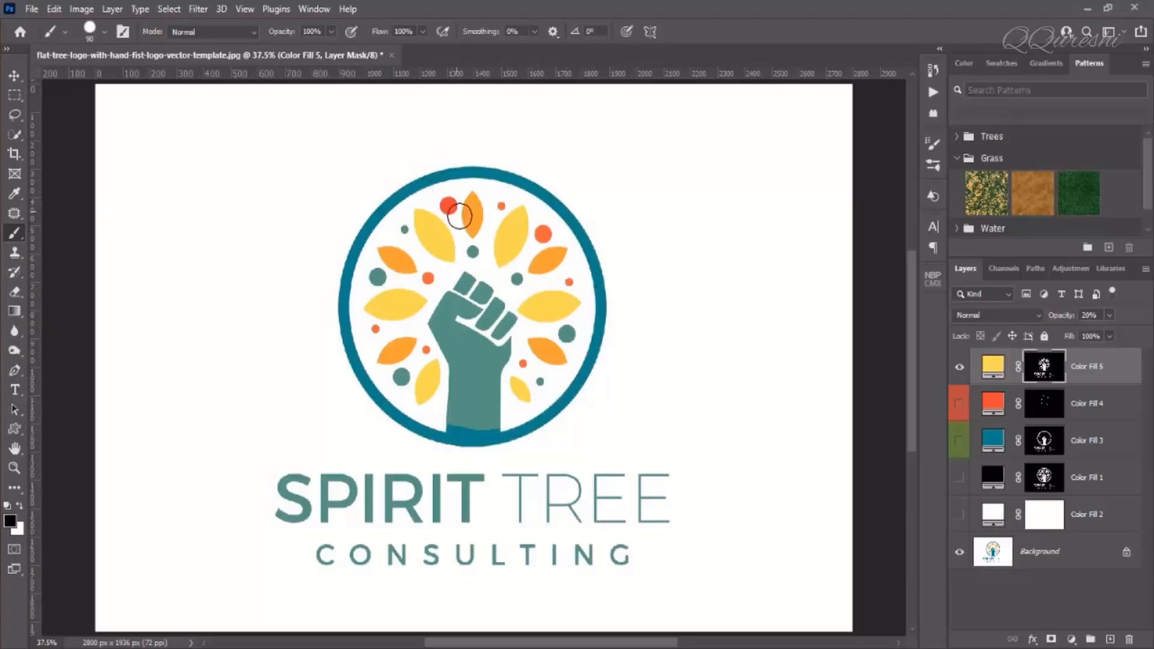
left_click(473, 251)
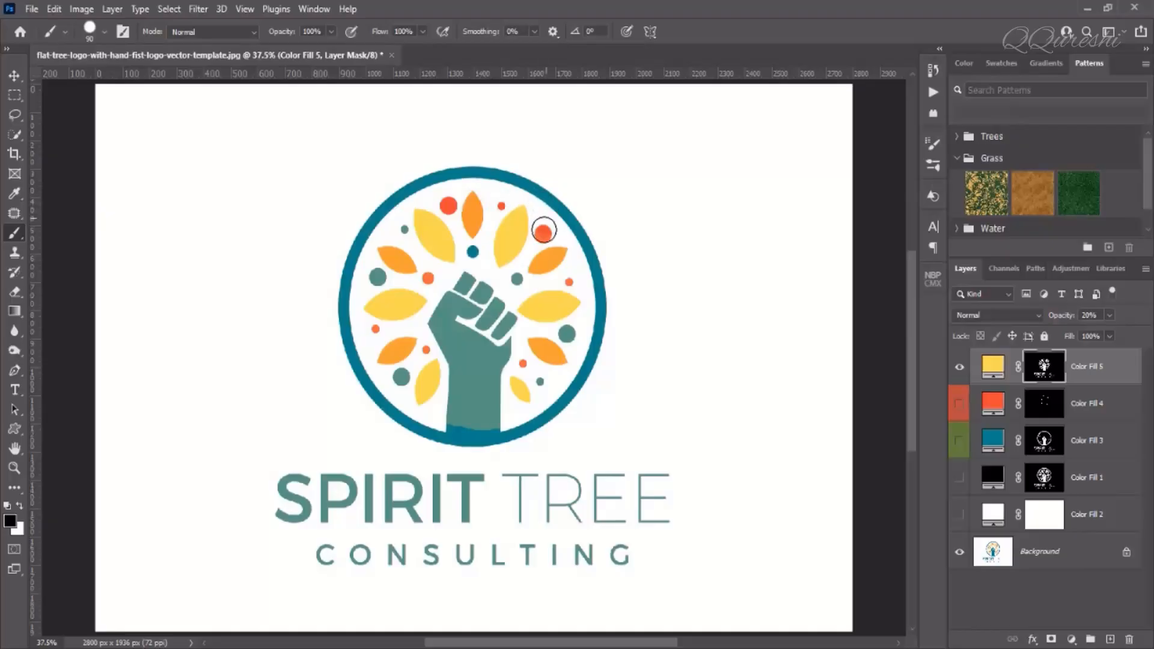
left_click(522, 277)
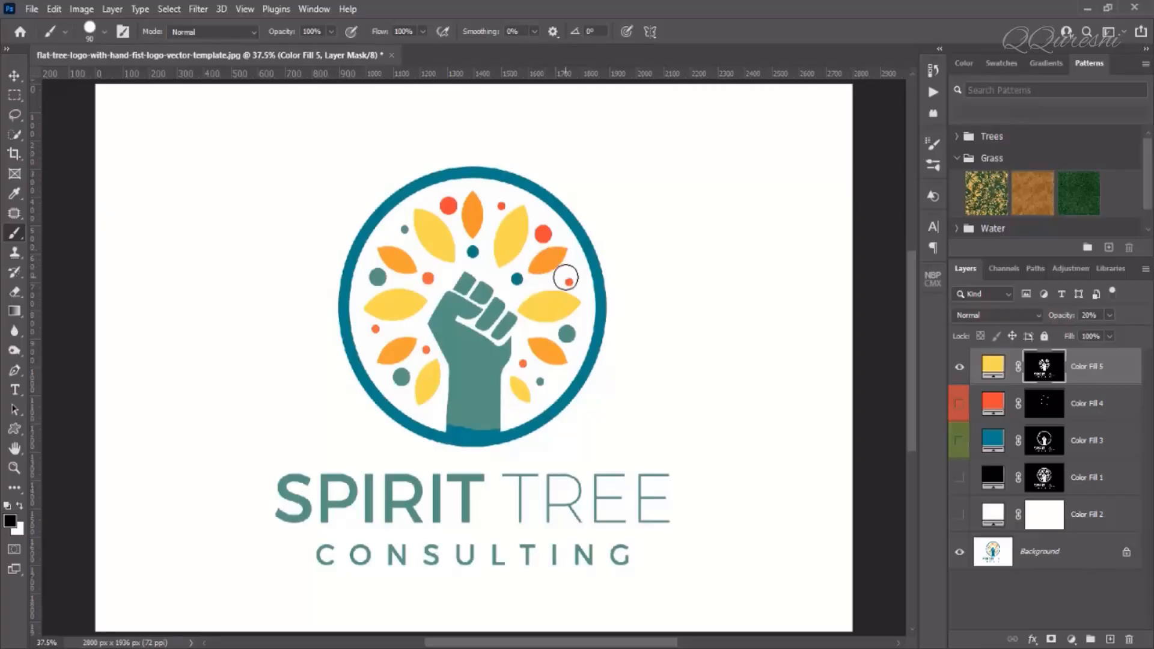
left_click(566, 335)
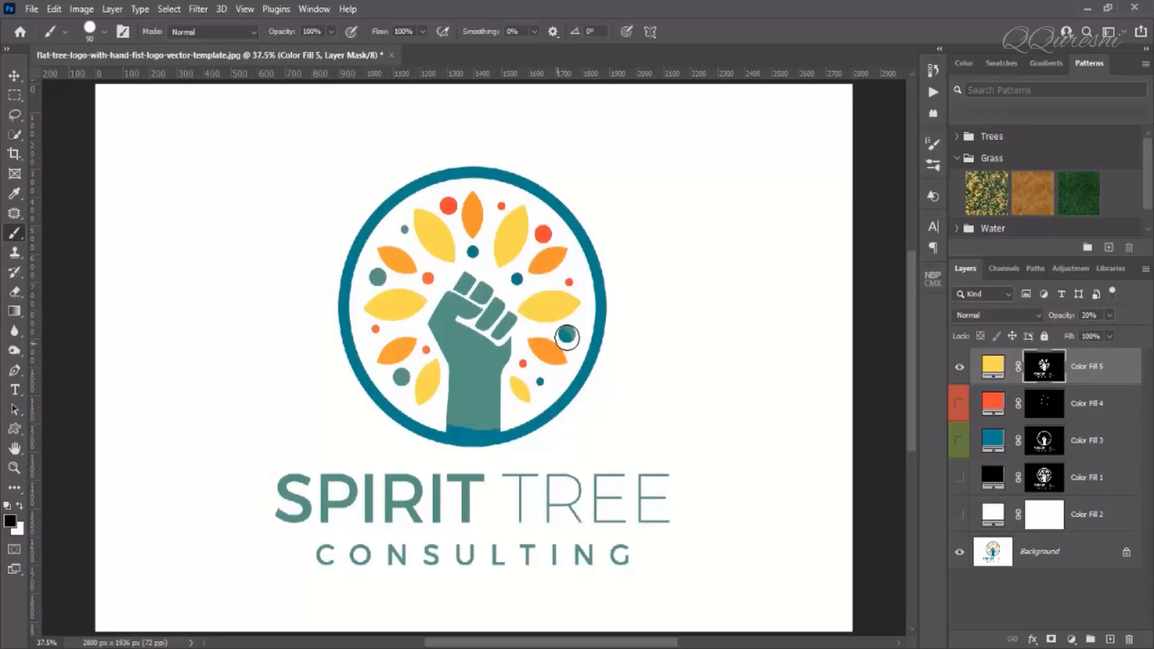
mouse_move(487, 295)
left_mouse_down()
mouse_move(493, 298)
mouse_move(507, 331)
mouse_move(489, 424)
mouse_move(479, 309)
mouse_move(485, 324)
mouse_move(462, 294)
mouse_move(454, 302)
mouse_move(451, 439)
mouse_move(466, 420)
mouse_move(458, 321)
left_mouse_up()
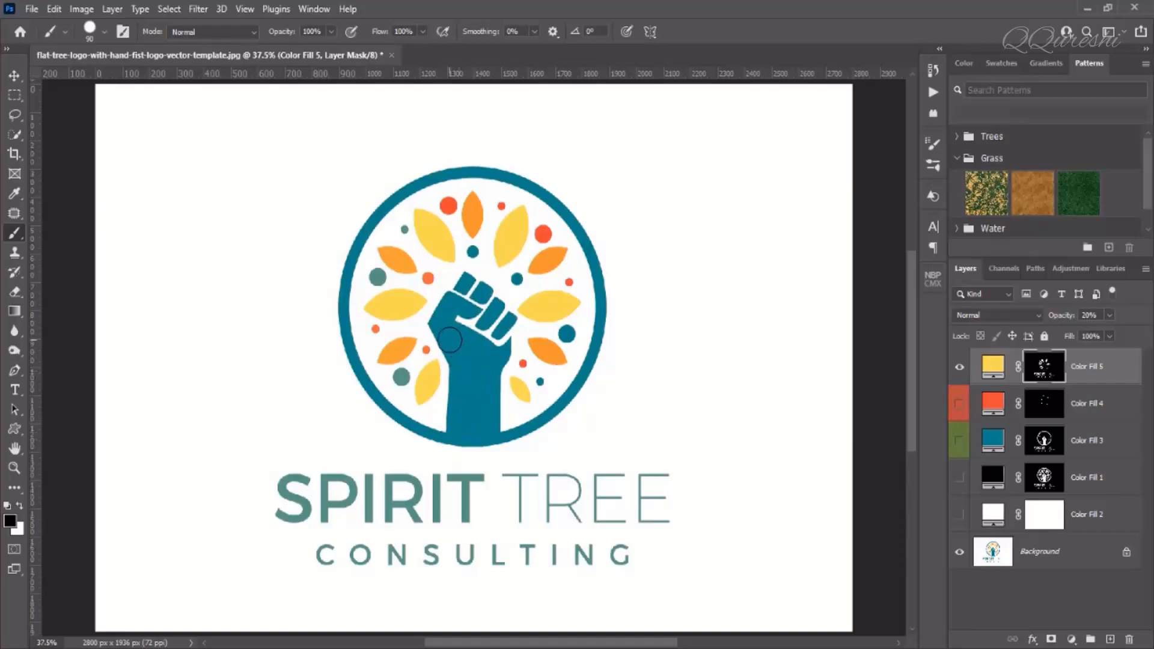
mouse_move(422, 349)
left_mouse_down()
mouse_move(407, 368)
mouse_move(405, 335)
mouse_move(377, 330)
mouse_move(437, 323)
left_mouse_up()
mouse_move(427, 280)
left_mouse_down()
mouse_move(379, 256)
mouse_move(378, 268)
left_mouse_up()
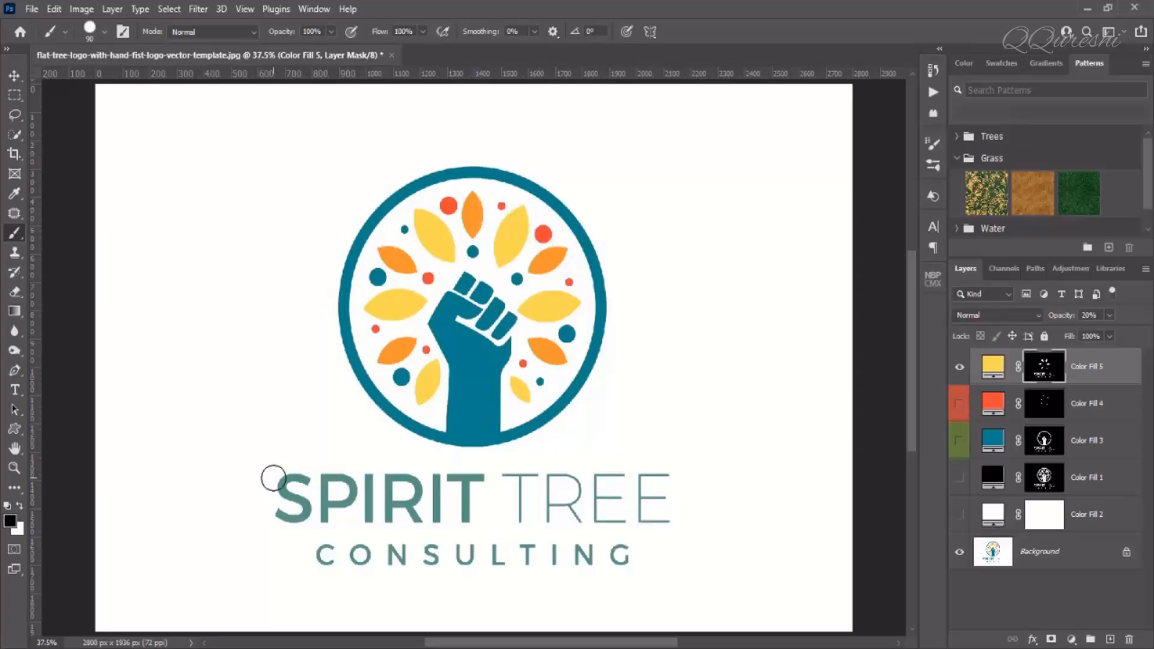
Mask the SPIRIT TREE and CONSULTING lettering out of the yellow Color Fill 5 layer with black brush strokes
left_click_drag(268, 471, 668, 480)
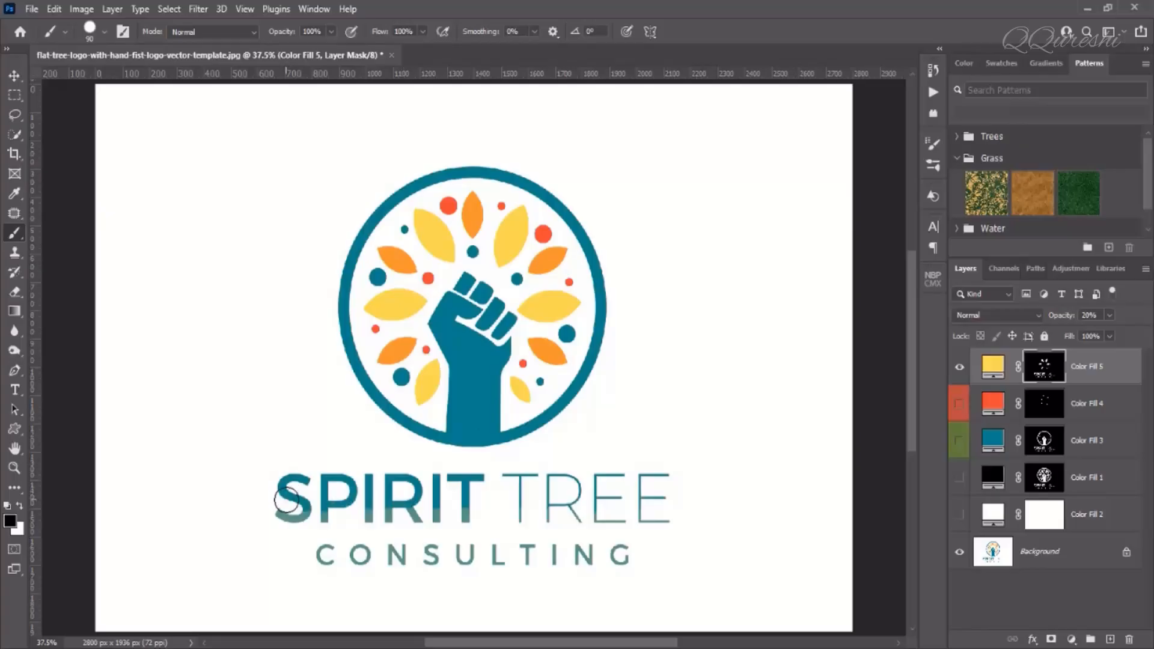
mouse_move(286, 501)
left_mouse_down()
mouse_move(304, 515)
mouse_move(618, 523)
mouse_move(665, 485)
left_mouse_up()
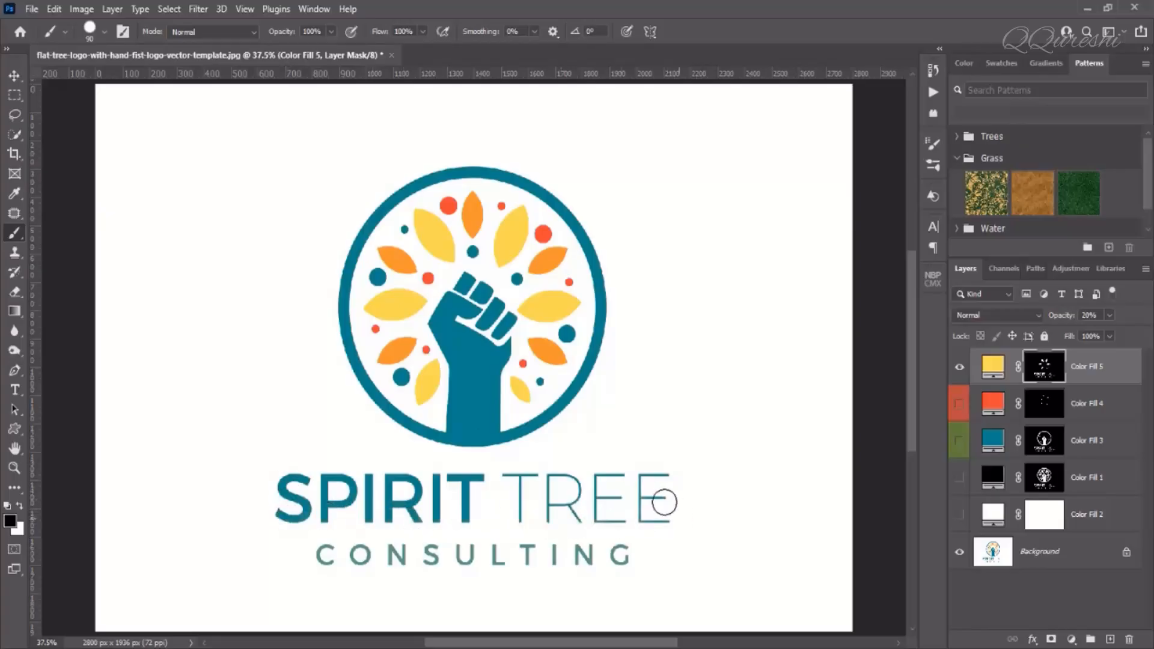
mouse_move(329, 541)
left_mouse_down()
mouse_move(353, 559)
mouse_move(611, 547)
left_mouse_up()
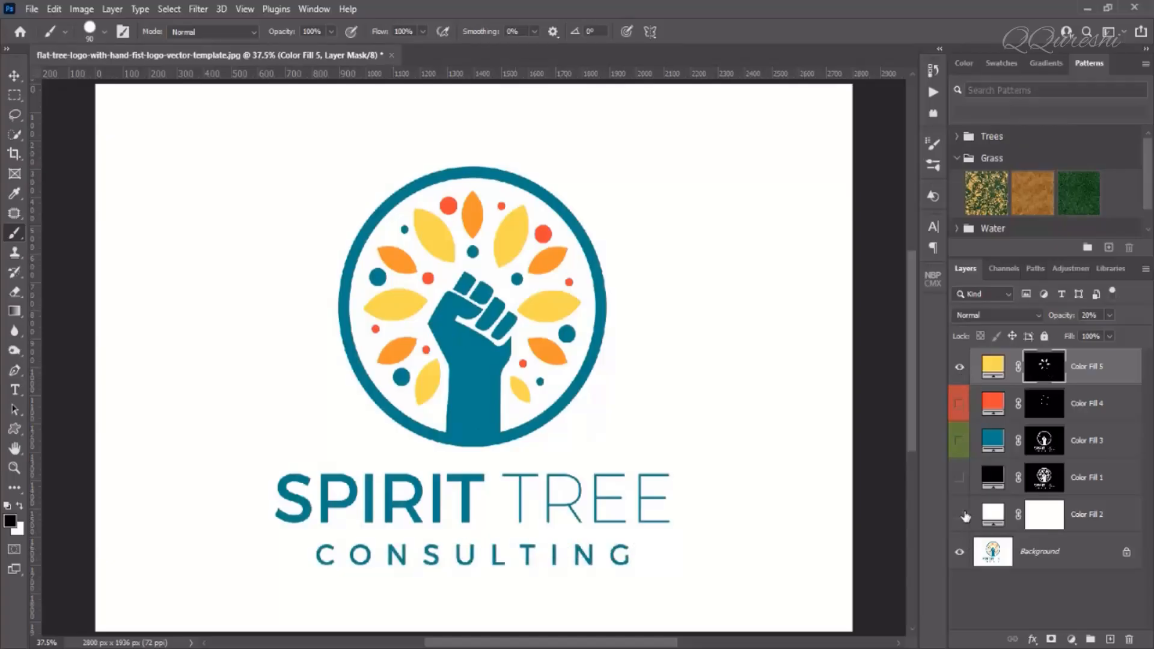
Hide the Background layer and restore the yellow Color Fill 5 layer's opacity to 100%
left_click(962, 552)
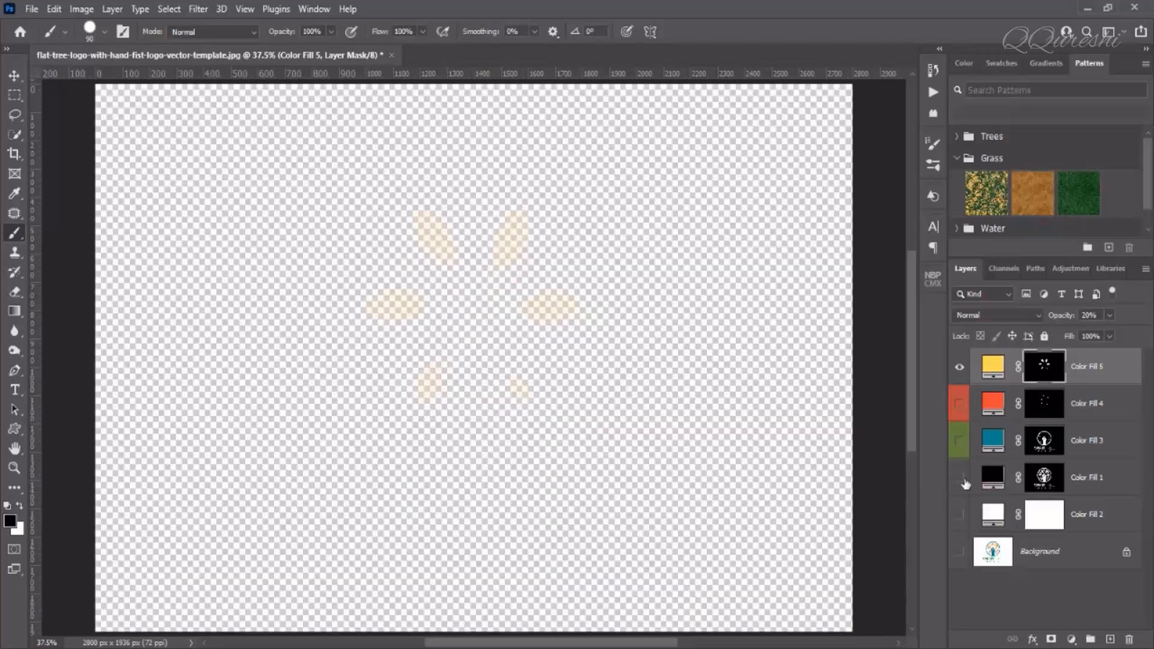
left_click(992, 371)
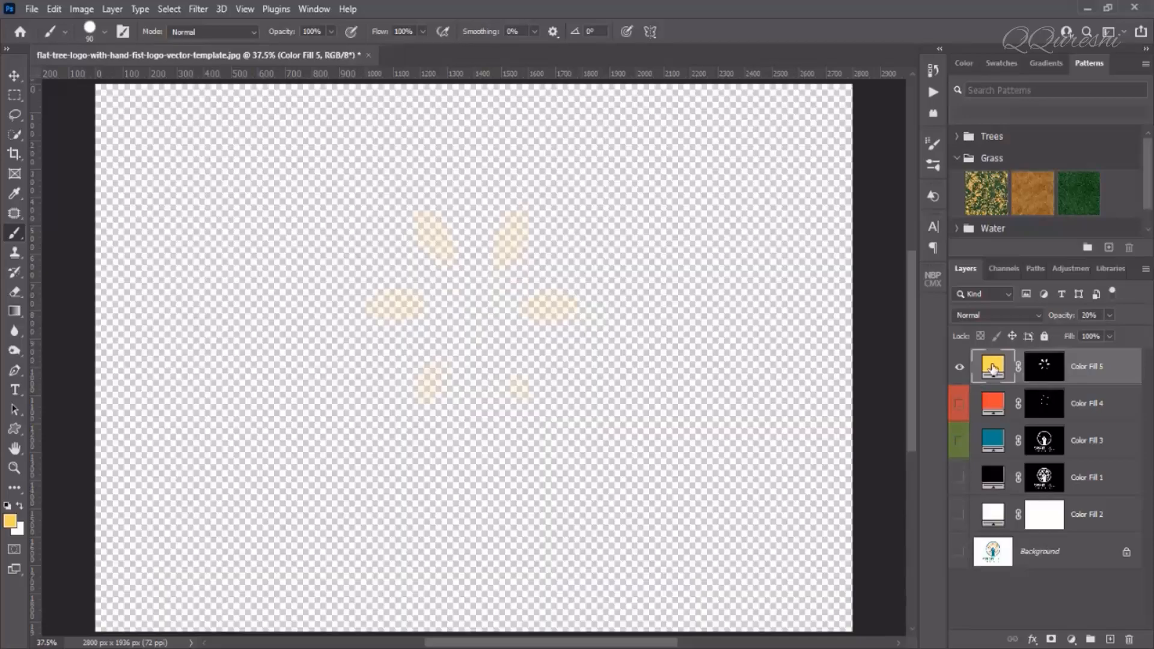
left_click(1109, 315)
left_click_drag(1088, 332, 1143, 333)
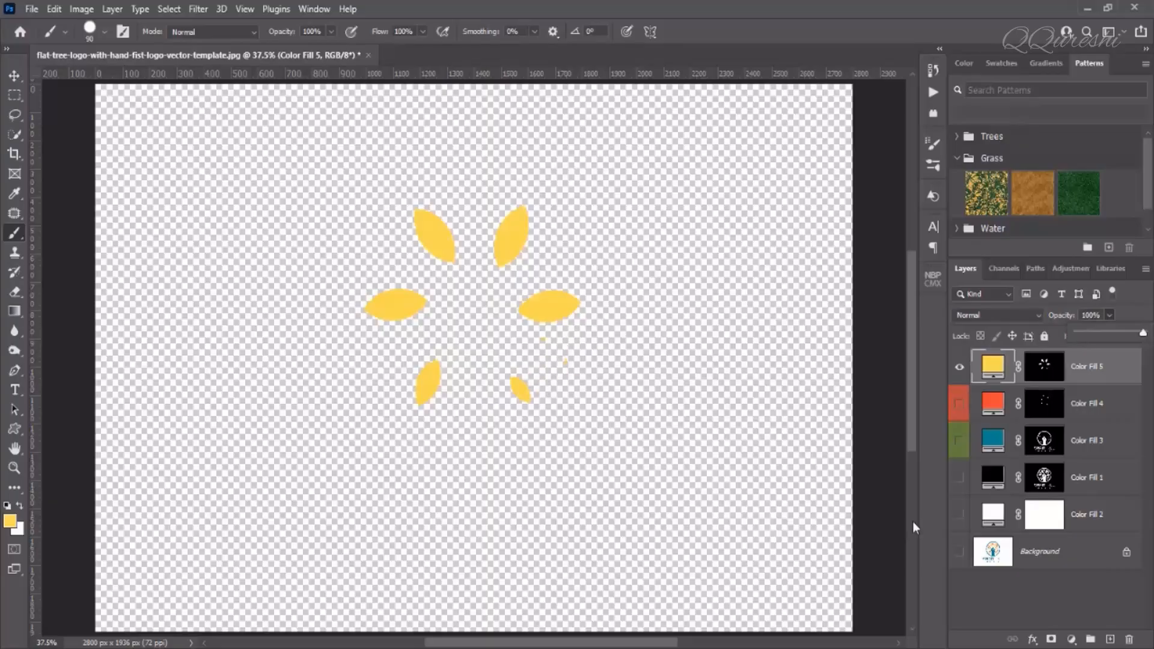
Show the white Color Fill 2 layer and paint the stray yellow specks out of Color Fill 5's mask
left_click(960, 516)
left_click(1058, 364)
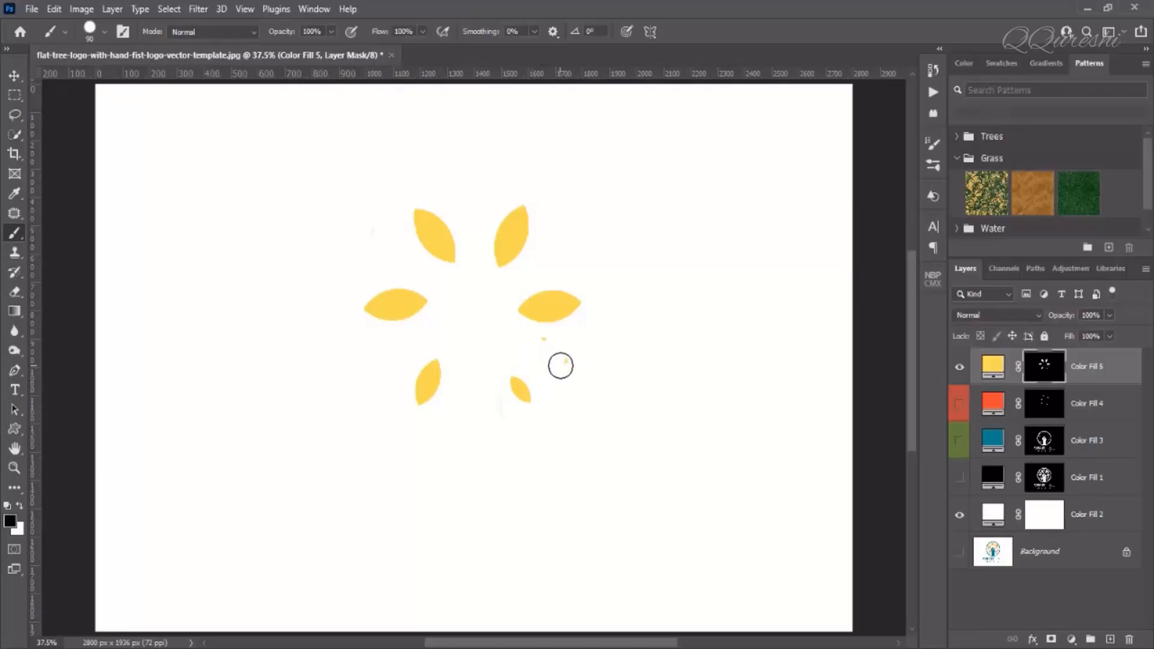
left_click_drag(562, 363, 543, 345)
Show only the Background layer and sample the orange color of a leaf from it
left_click(959, 367)
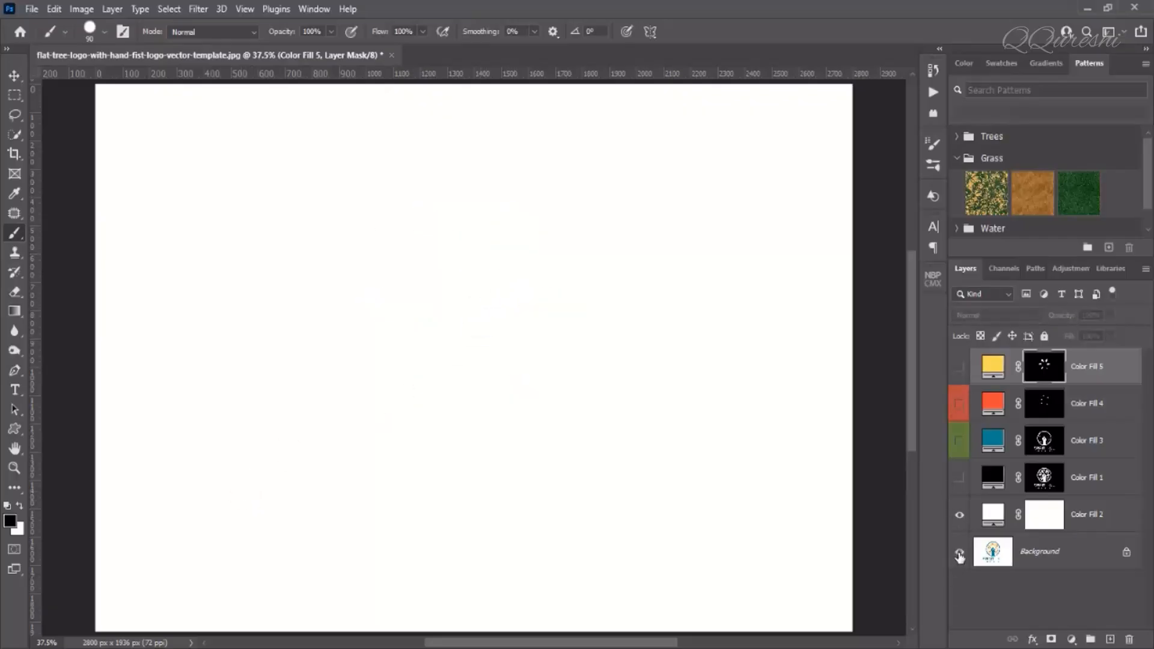
left_click(960, 517)
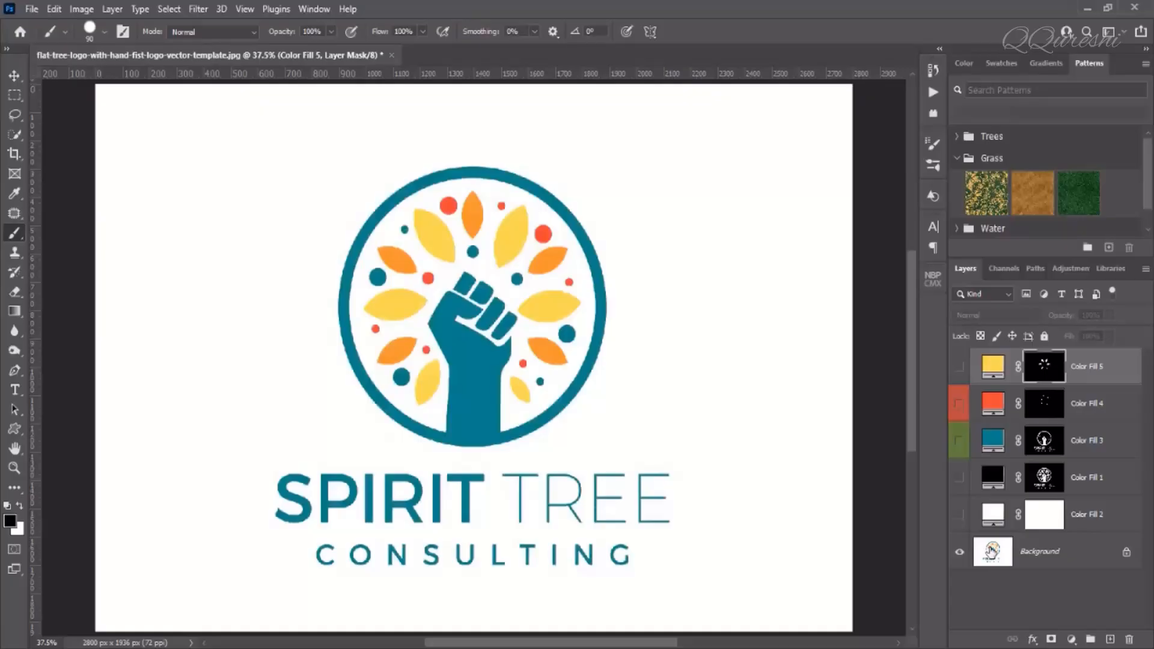
left_click(991, 553)
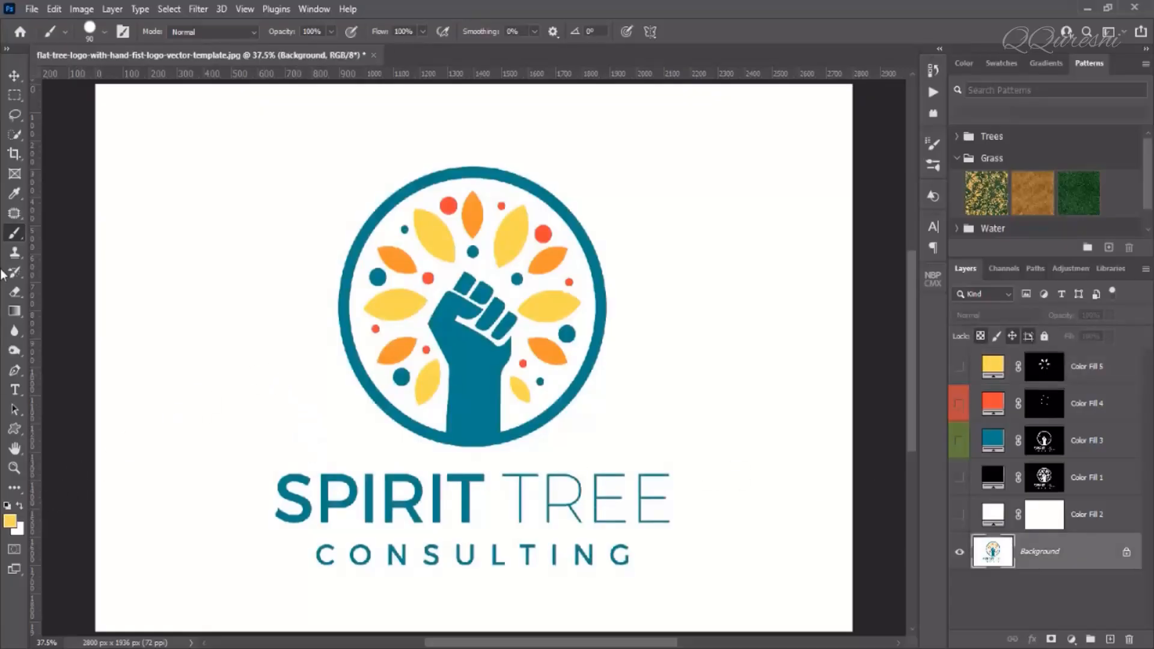
left_click(13, 194)
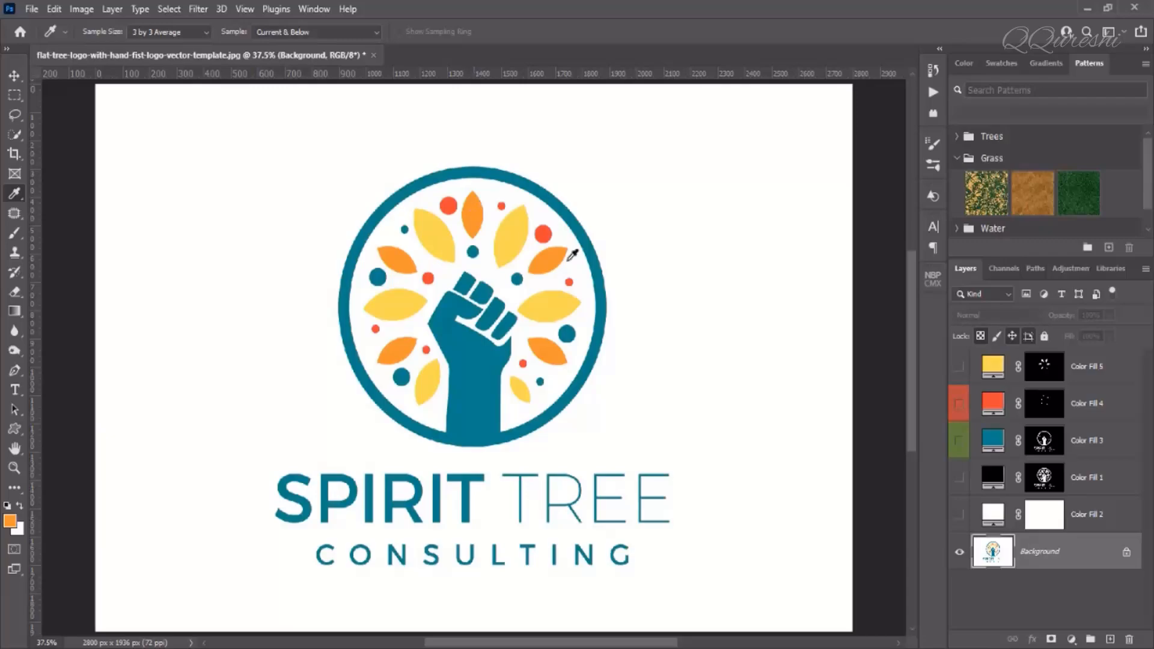
Load Color Fill 1's mask as a selection and mark Color Fill 5 with the yellow color label
left_click(1045, 481)
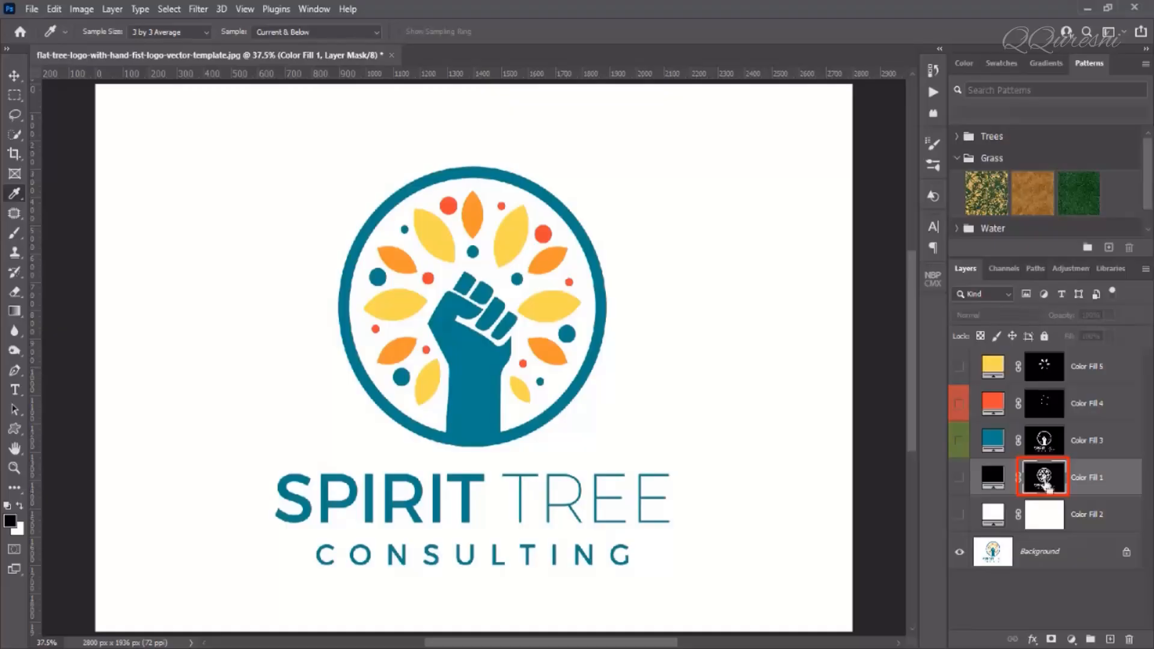
left_click(1046, 480, "ctrl")
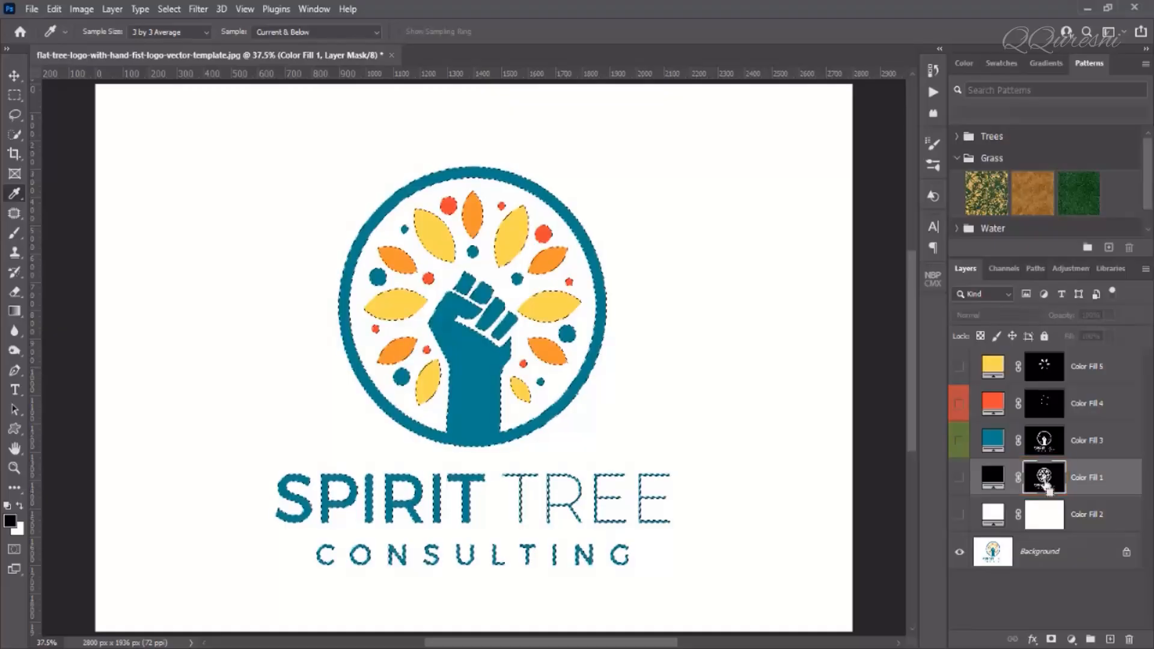
left_click(1043, 367)
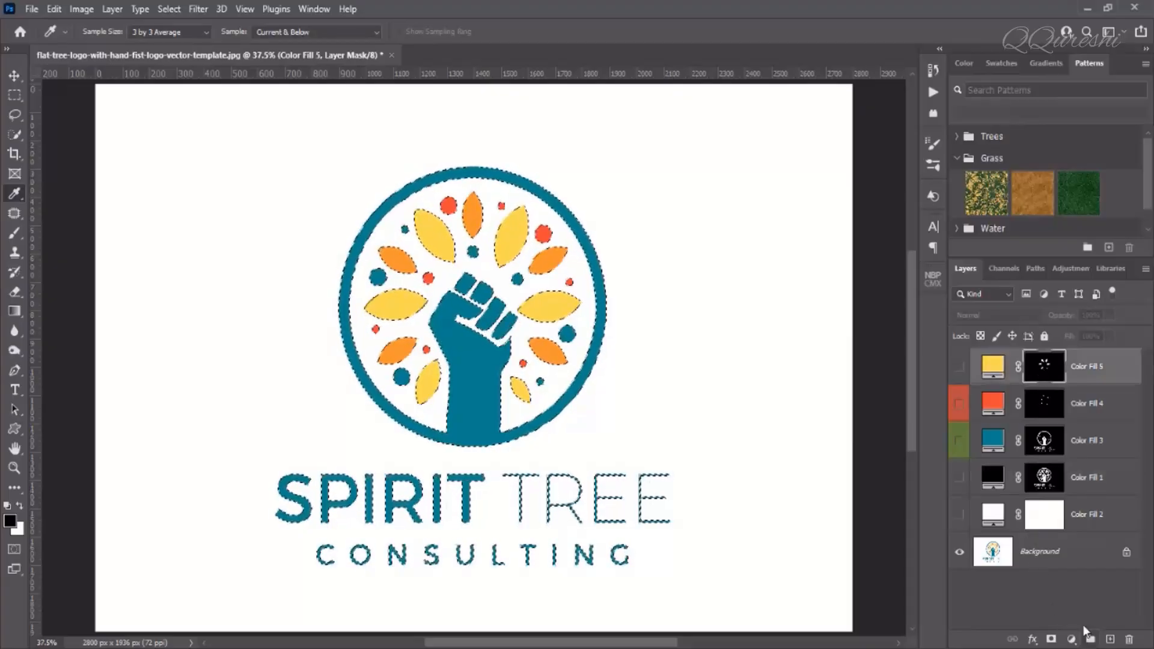
right_click(998, 370)
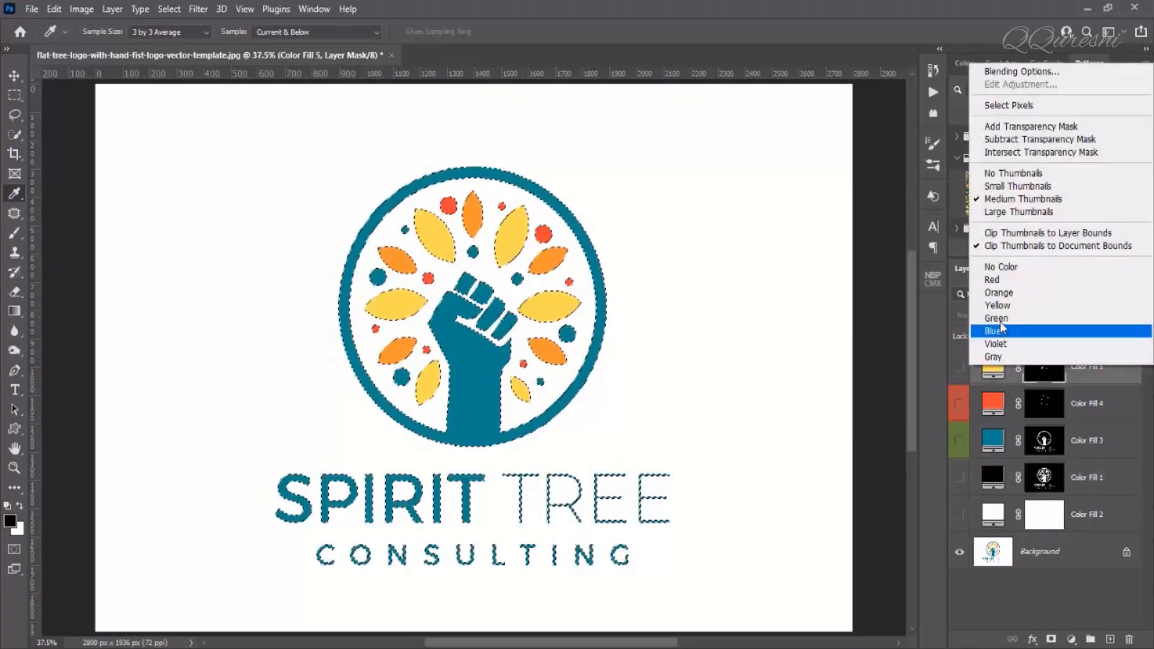
left_click(1002, 307)
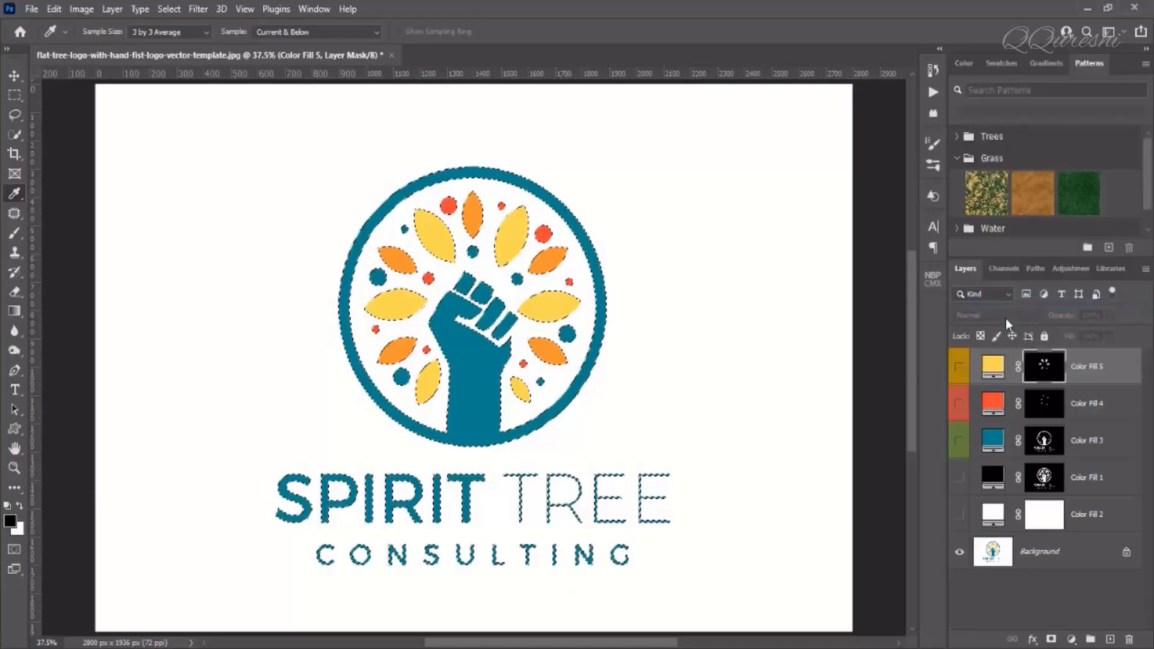
Create an orange #e78e3c solid color fill layer from the selection above Color Fill 5
left_click(1070, 639)
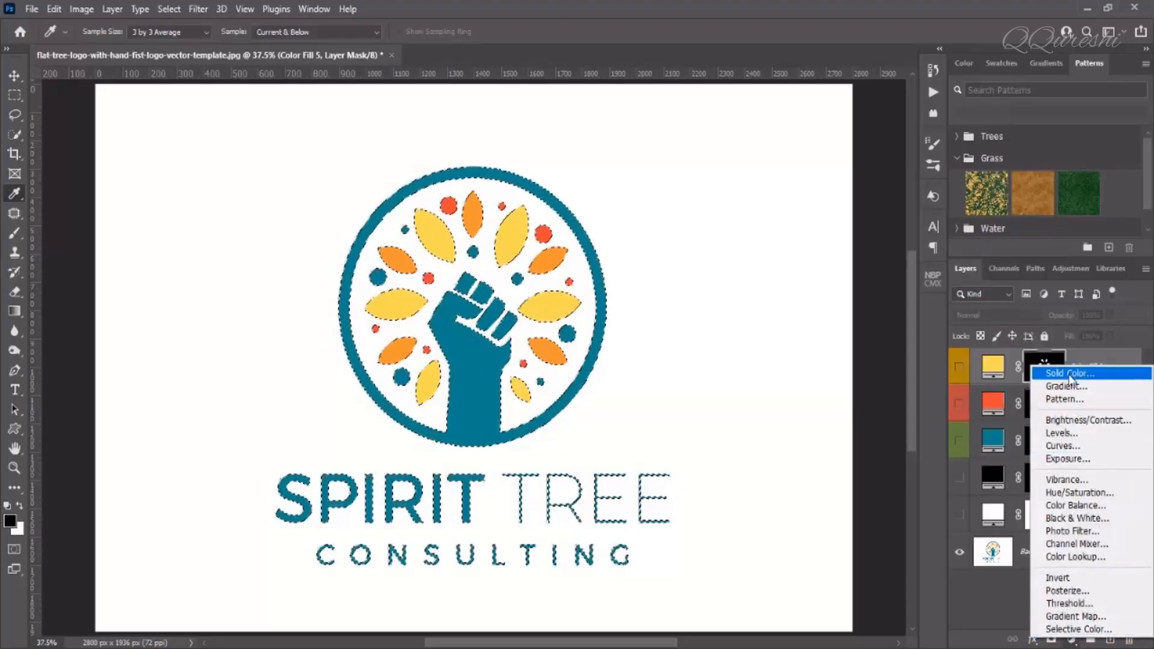
left_click(993, 370)
left_click(1025, 558)
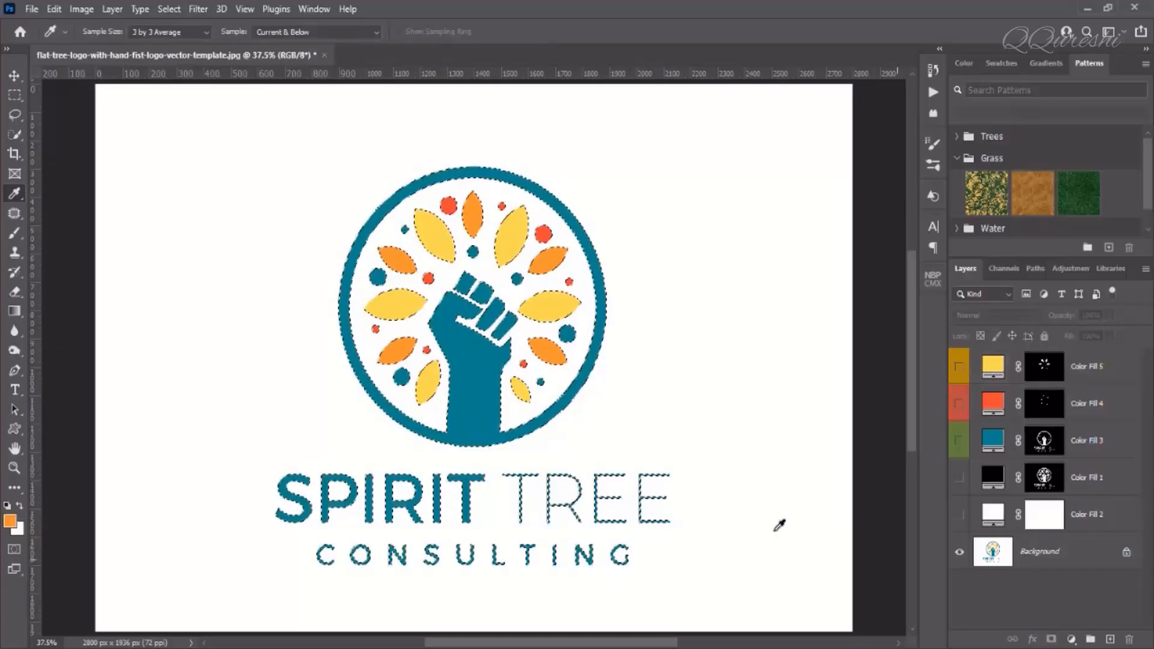
left_click(1075, 372)
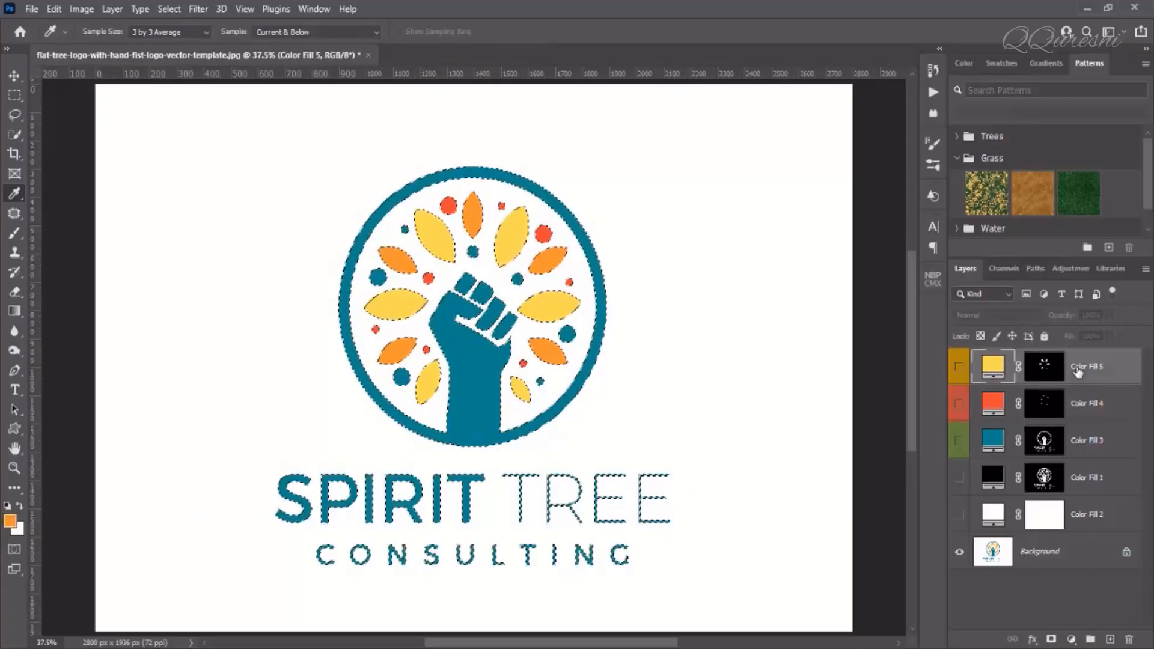
left_click(1076, 639)
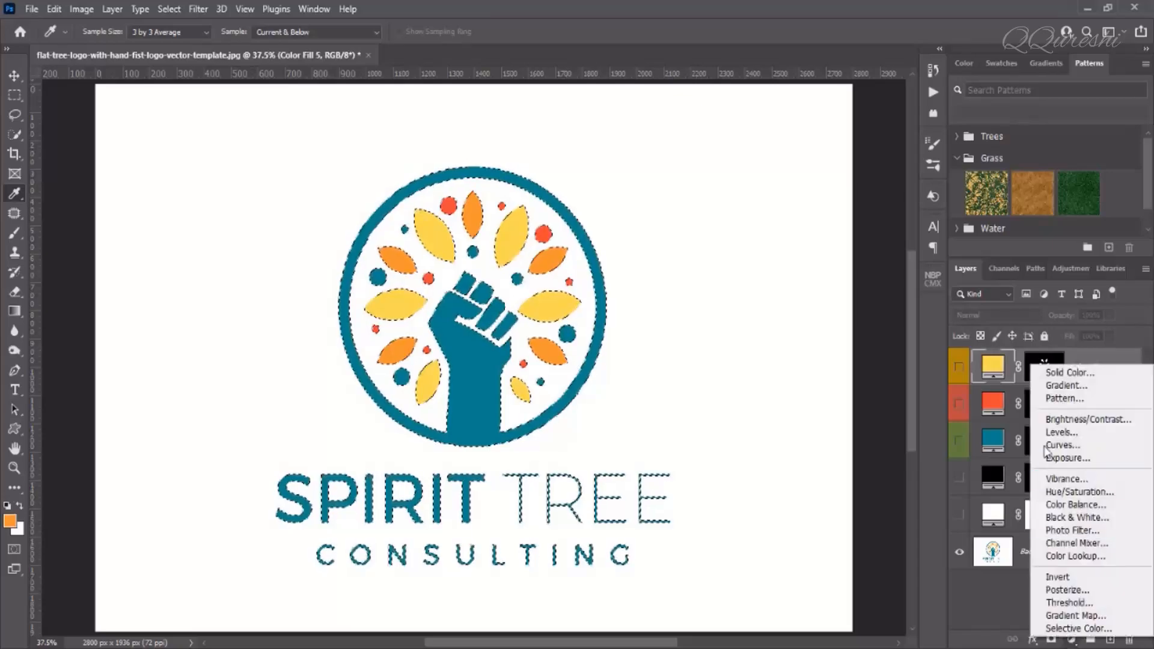
left_click(1048, 378)
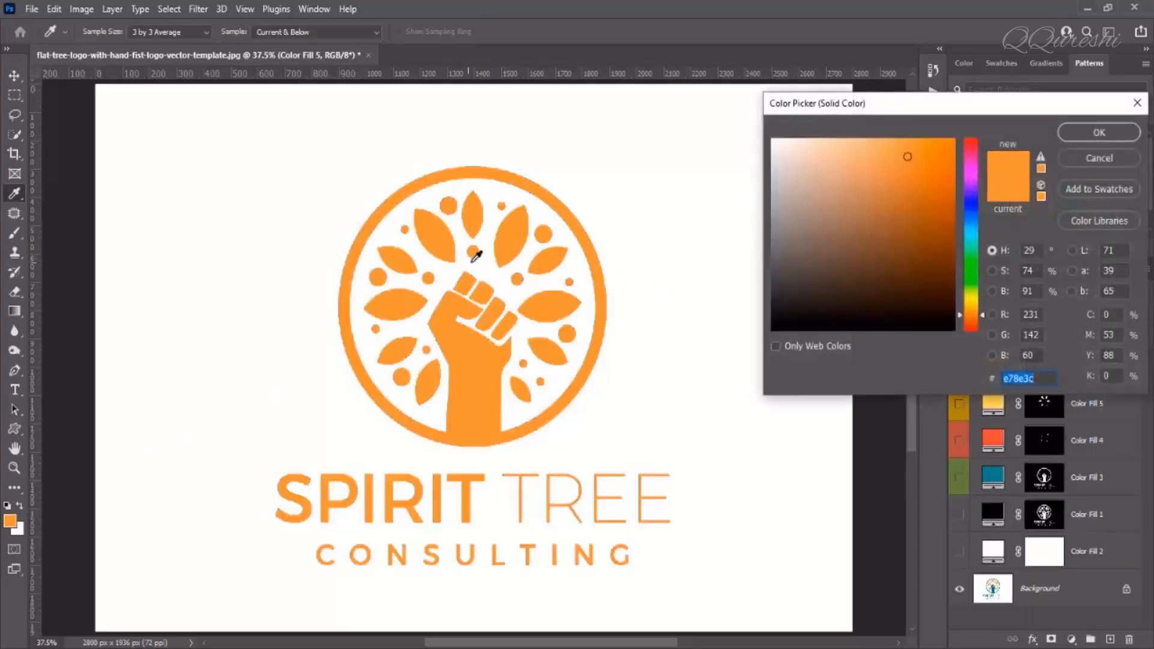
left_click(1089, 132)
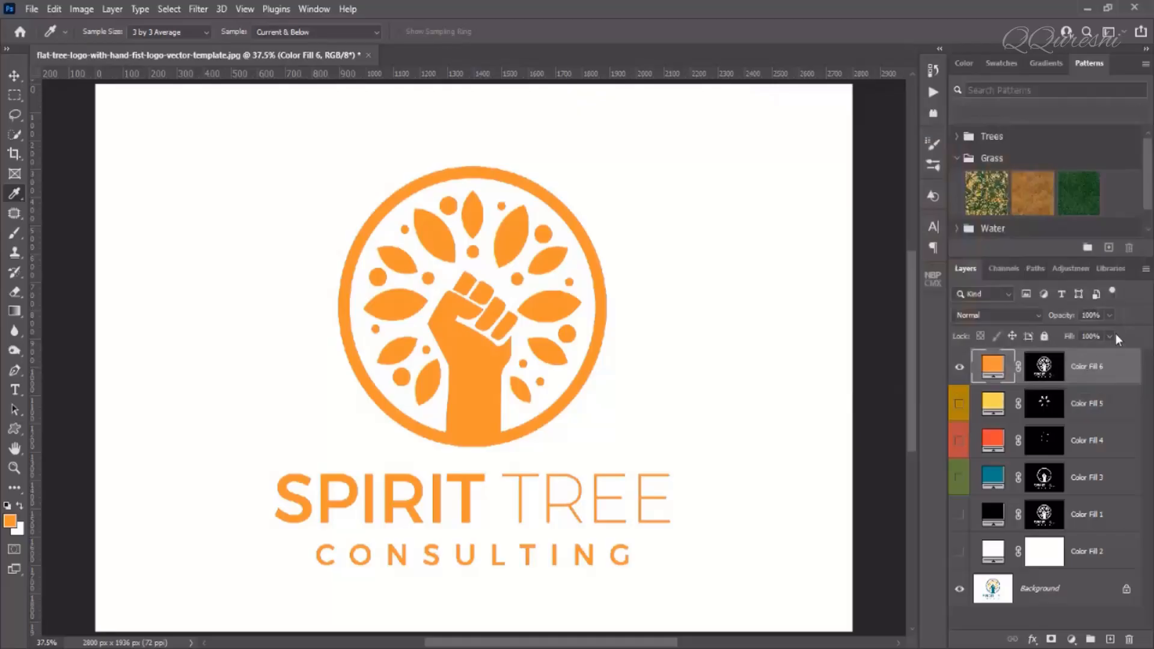
Lower the orange fill layer's opacity to 17% and make its mask active for painting
left_click(1110, 315)
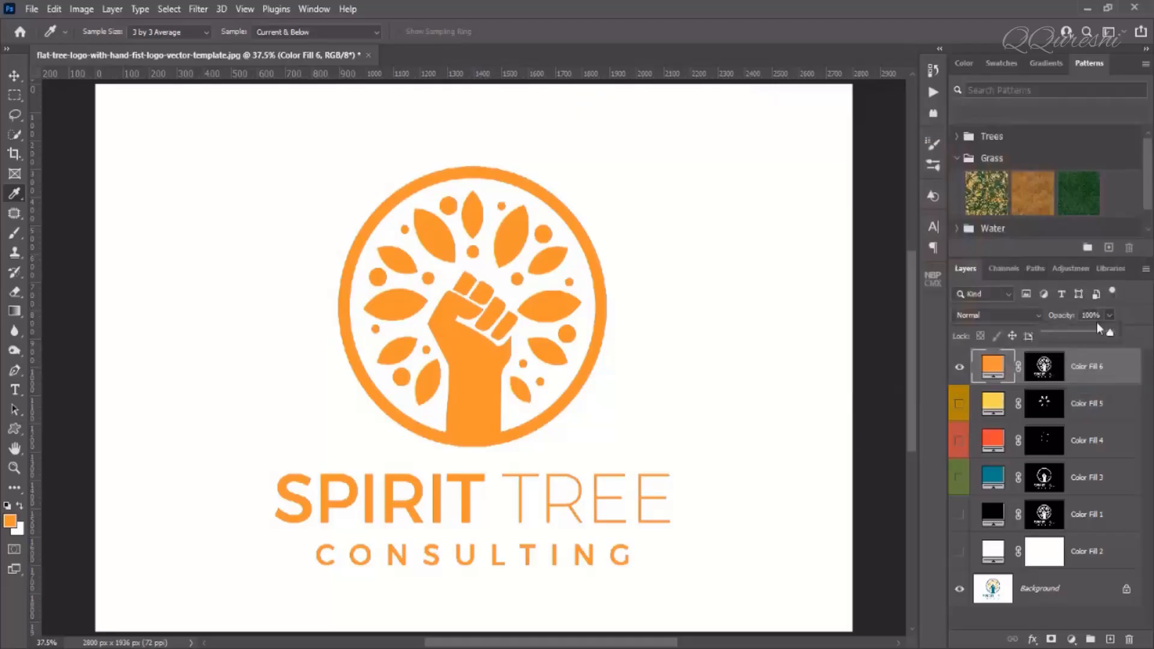
left_click(1056, 332)
left_click(1046, 366)
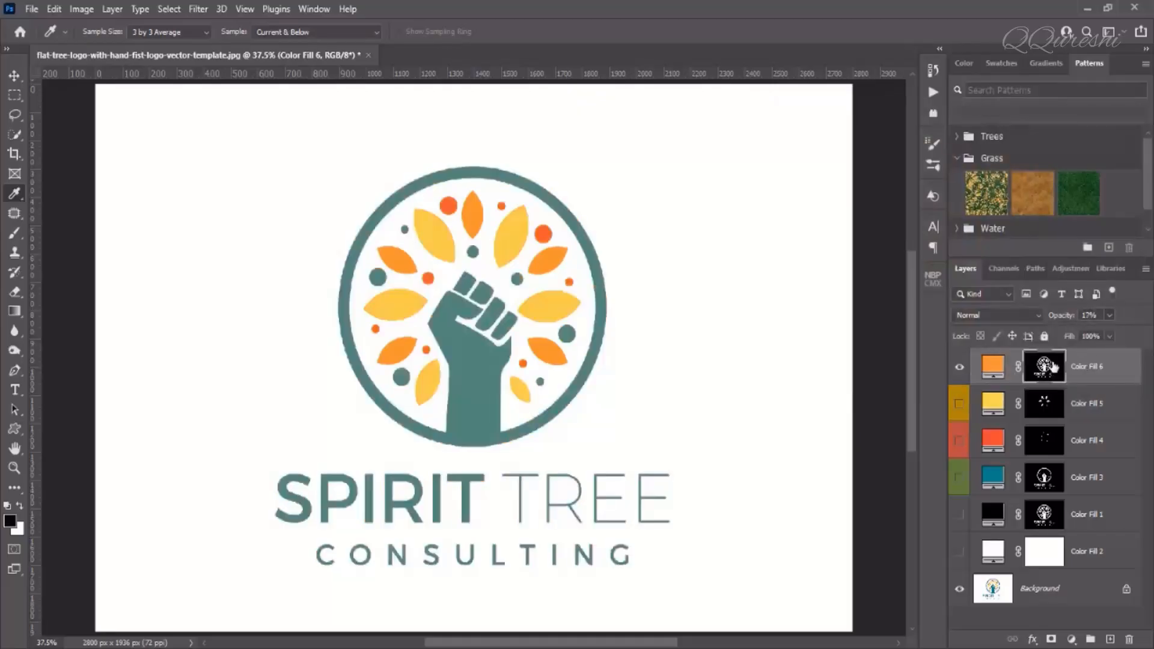
Paint black on Color Fill 6's mask over the fist, ring, dots, yellow leaves and text, keeping only the orange leaves
left_click(13, 233)
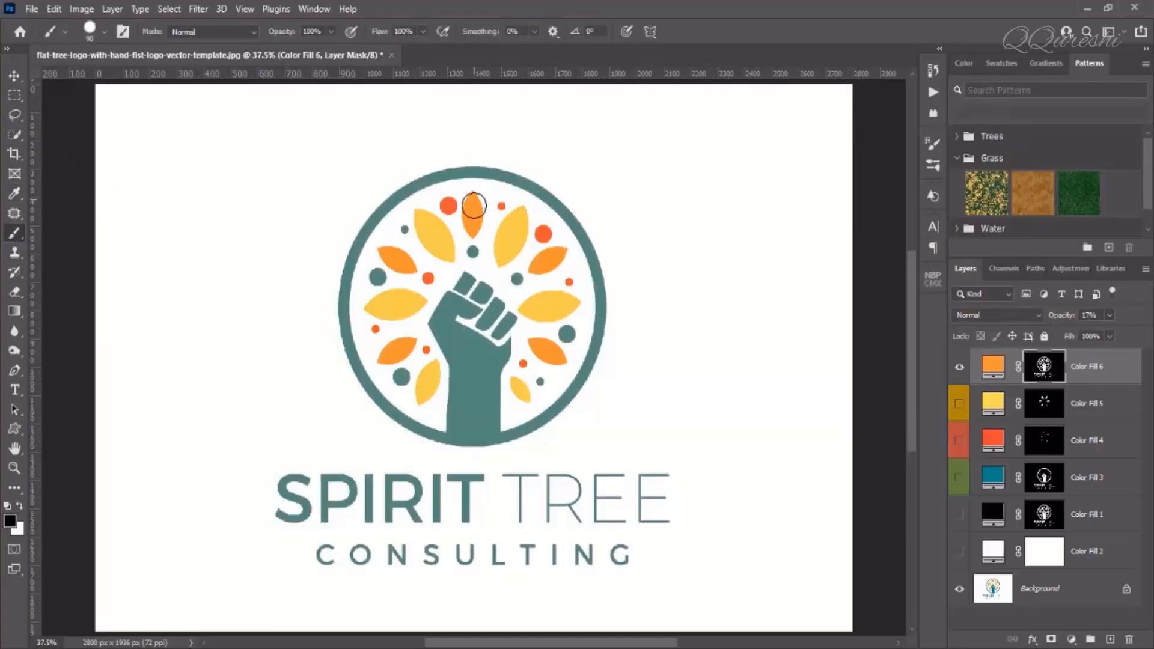
mouse_move(467, 278)
left_mouse_down()
mouse_move(440, 327)
mouse_move(459, 439)
mouse_move(490, 431)
mouse_move(503, 342)
mouse_move(500, 307)
mouse_move(472, 288)
mouse_move(502, 307)
mouse_move(472, 340)
mouse_move(466, 318)
mouse_move(467, 383)
mouse_move(487, 336)
left_mouse_up()
mouse_move(479, 389)
left_mouse_down()
mouse_move(472, 438)
mouse_move(443, 438)
mouse_move(351, 375)
mouse_move(352, 248)
mouse_move(366, 217)
mouse_move(407, 187)
mouse_move(474, 173)
mouse_move(593, 274)
mouse_move(593, 366)
mouse_move(535, 425)
mouse_move(492, 386)
mouse_move(500, 370)
mouse_move(516, 365)
mouse_move(535, 380)
mouse_move(536, 393)
mouse_move(513, 385)
mouse_move(520, 404)
mouse_move(544, 404)
mouse_move(580, 347)
mouse_move(569, 285)
mouse_move(534, 295)
mouse_move(512, 279)
mouse_move(526, 211)
mouse_move(514, 224)
mouse_move(504, 248)
mouse_move(543, 230)
mouse_move(510, 214)
left_mouse_up()
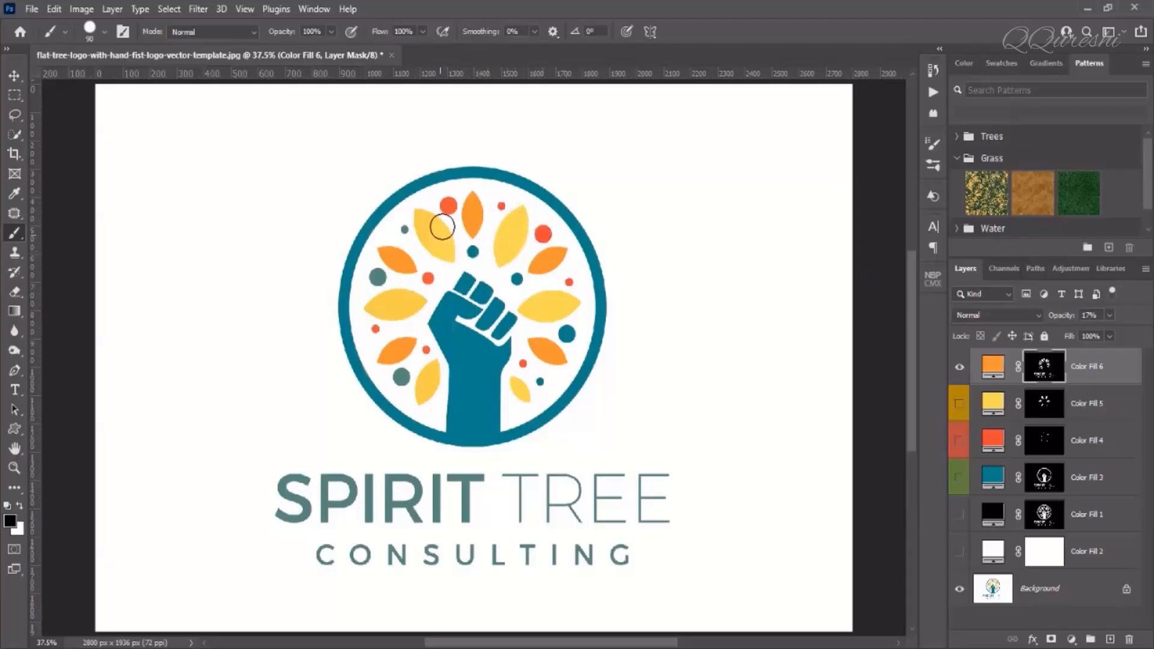
mouse_move(443, 227)
left_mouse_down()
mouse_move(438, 247)
mouse_move(423, 222)
mouse_move(445, 255)
mouse_move(410, 230)
mouse_move(428, 256)
left_mouse_up()
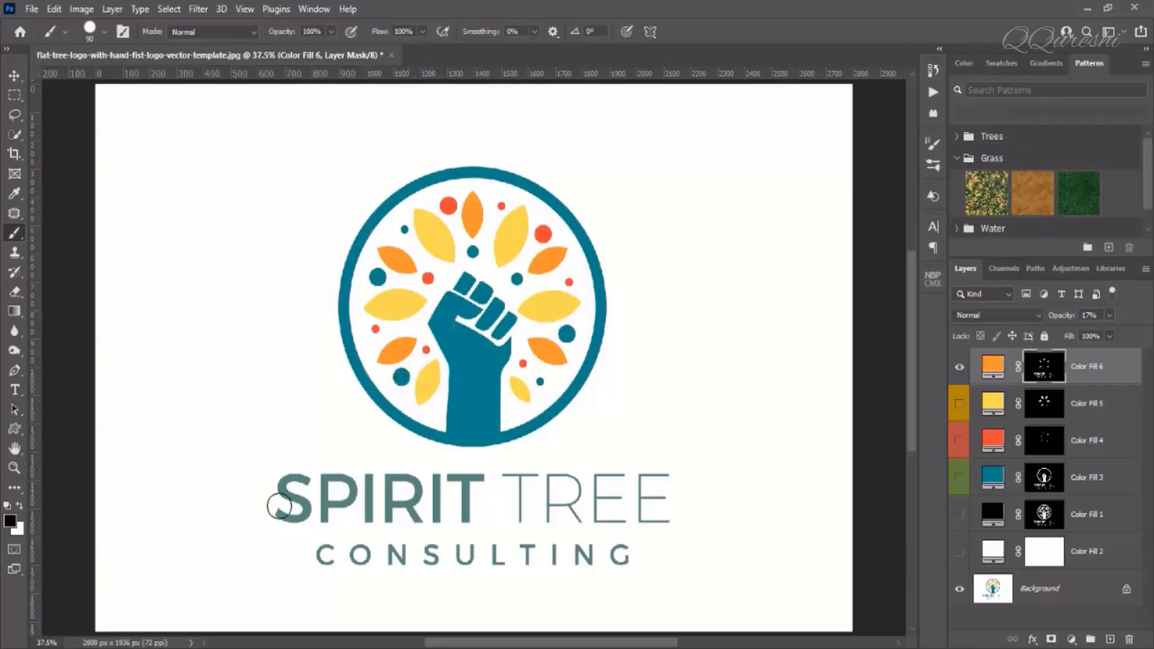
left_click_drag(287, 484, 506, 487)
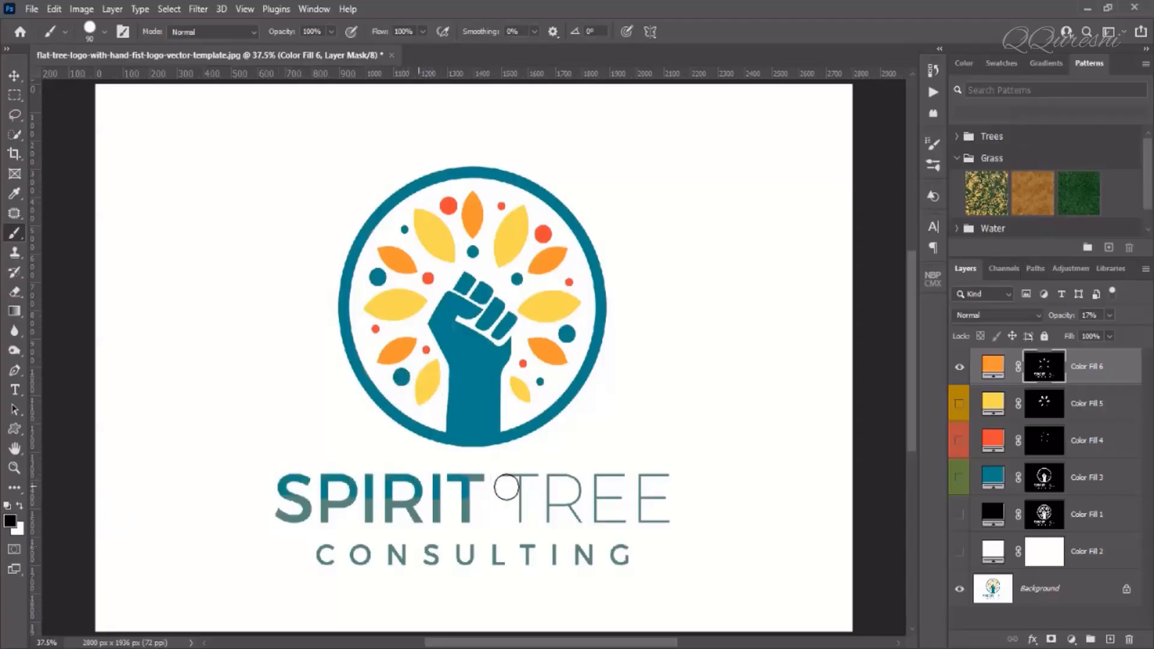
mouse_move(360, 508)
left_mouse_down()
mouse_move(467, 513)
mouse_move(244, 518)
left_mouse_up()
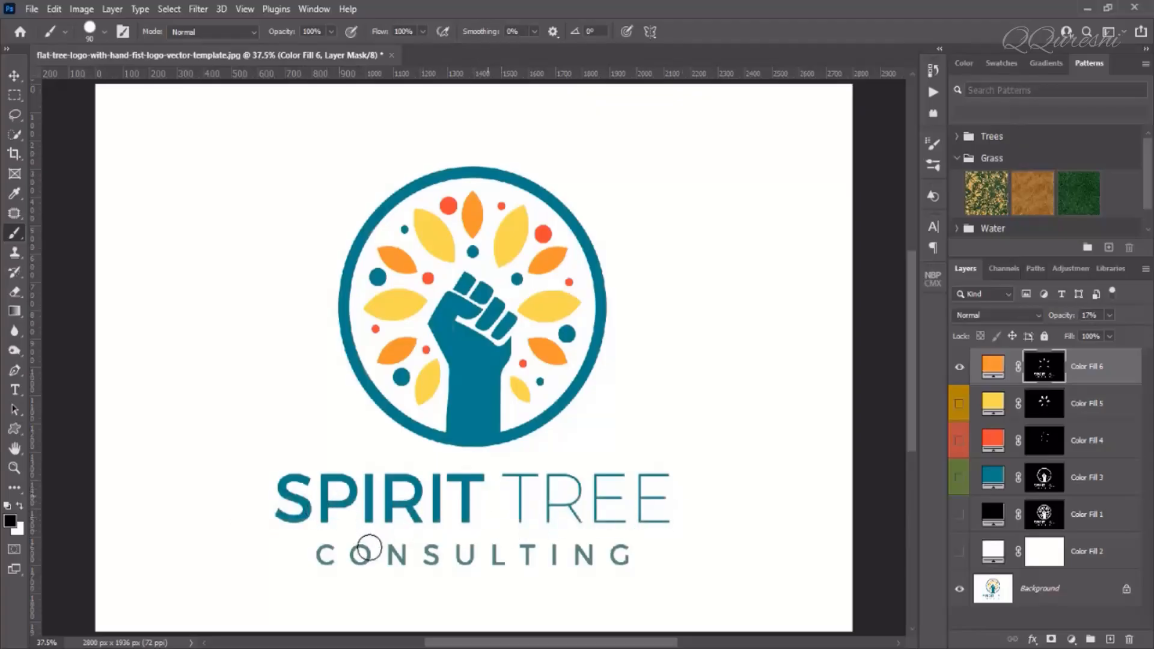
mouse_move(370, 547)
left_mouse_down()
mouse_move(340, 554)
mouse_move(613, 547)
mouse_move(396, 559)
left_mouse_up()
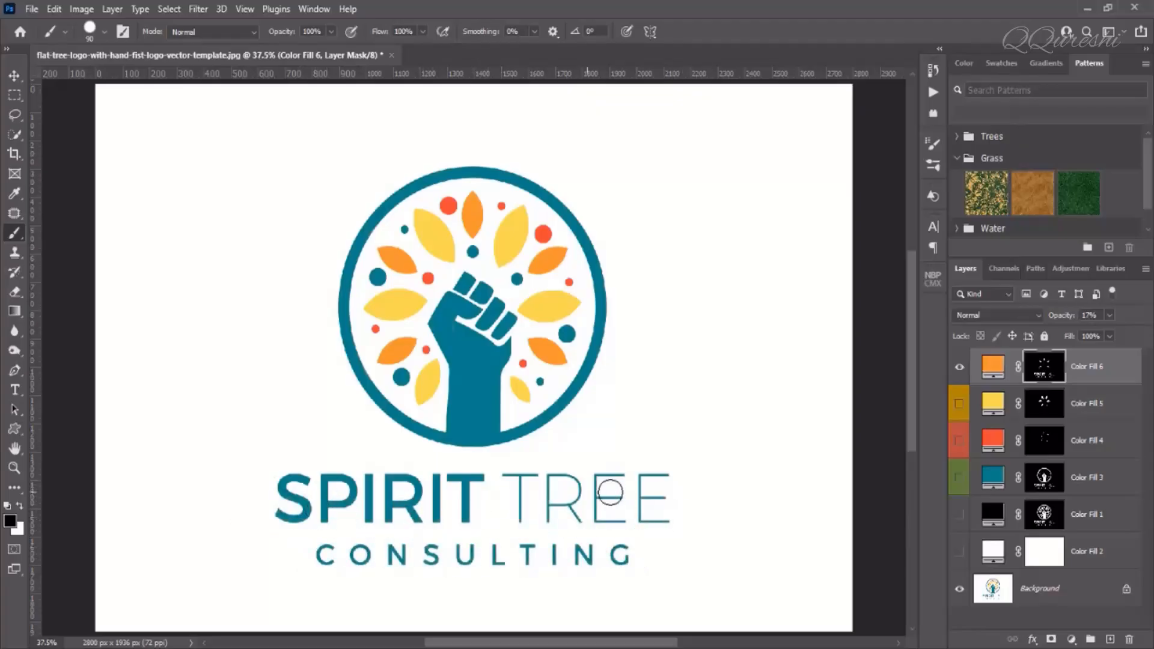
Show white Color Fill 2, raise Color Fill 6's opacity to 100% and paint out the stray marks around its leaves on the mask
left_click(960, 553)
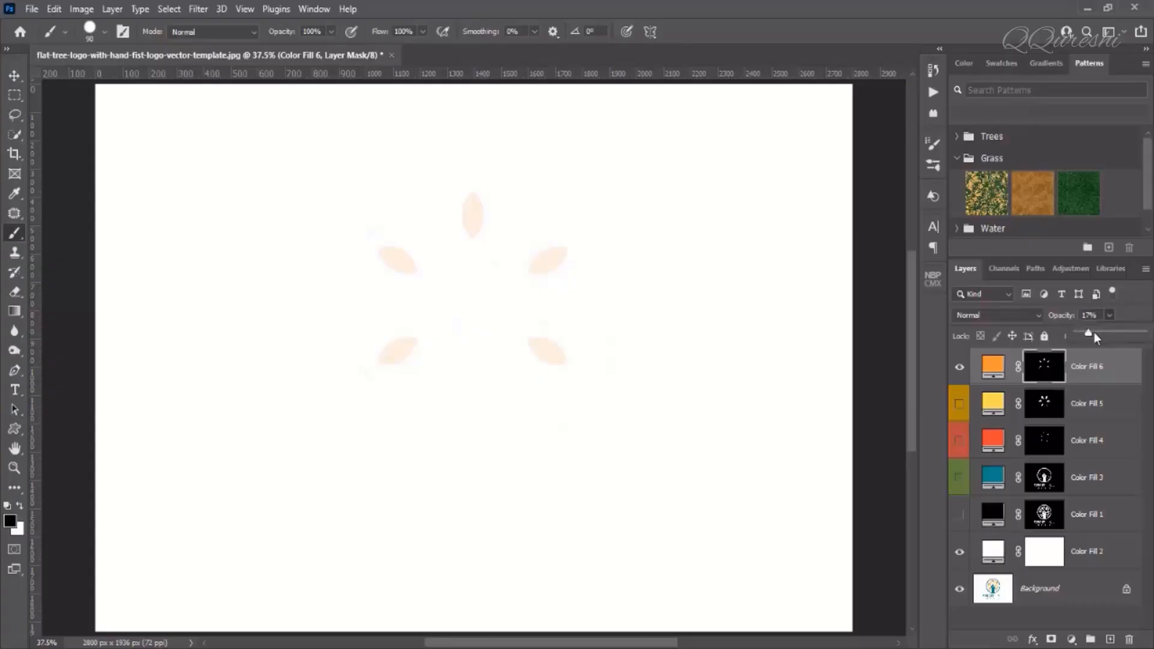
left_click_drag(1092, 333, 1143, 333)
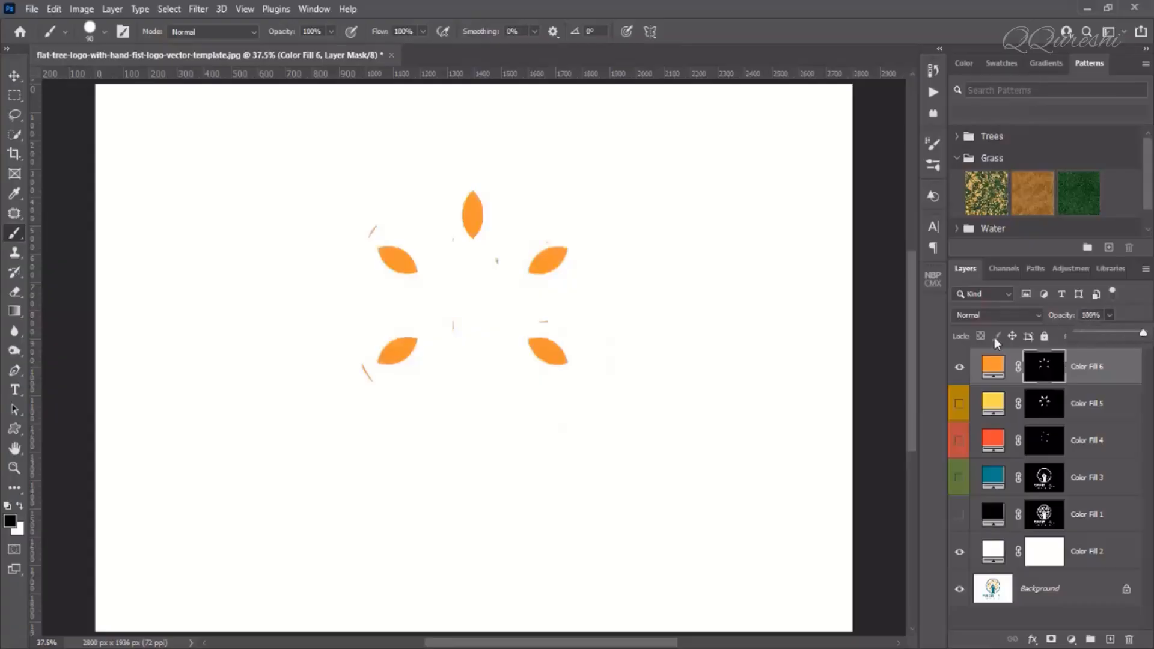
left_click(1043, 370)
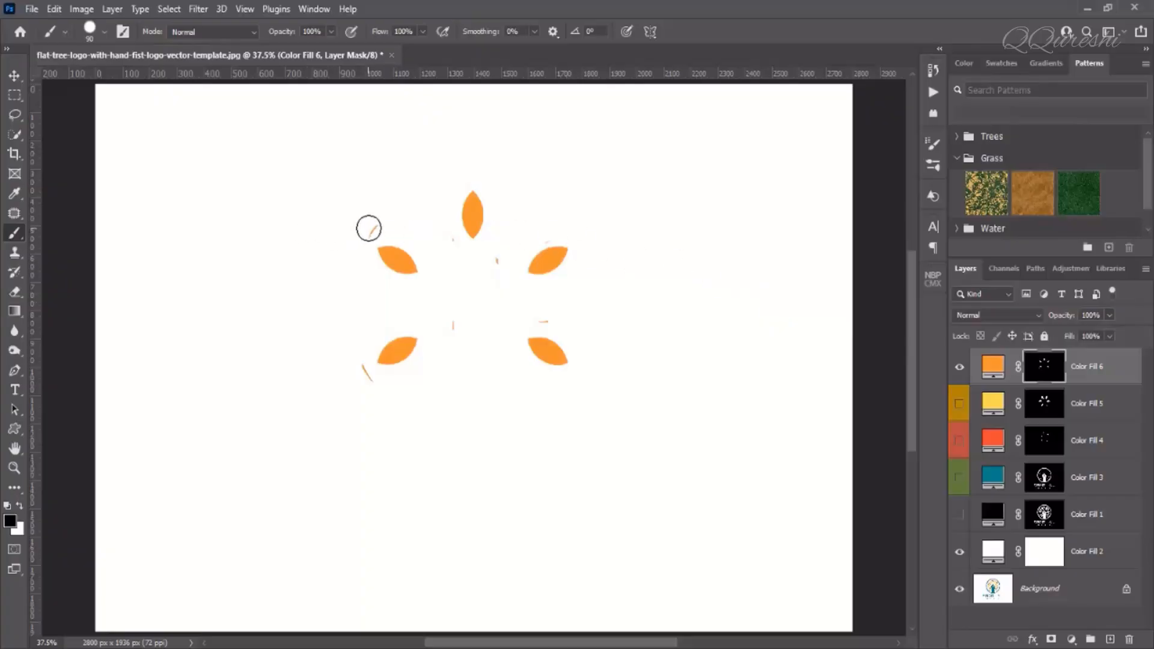
mouse_move(370, 232)
left_mouse_down()
mouse_move(492, 263)
mouse_move(541, 235)
left_mouse_up()
mouse_move(533, 311)
left_mouse_down()
mouse_move(539, 322)
mouse_move(458, 330)
mouse_move(383, 383)
mouse_move(356, 373)
mouse_move(368, 381)
left_mouse_up()
Show Color Fill 5, Color Fill 4 and Color Fill 3, and hide the Background and white Color Fill 2 layers
left_click(959, 404)
left_click(959, 440)
left_click(960, 478)
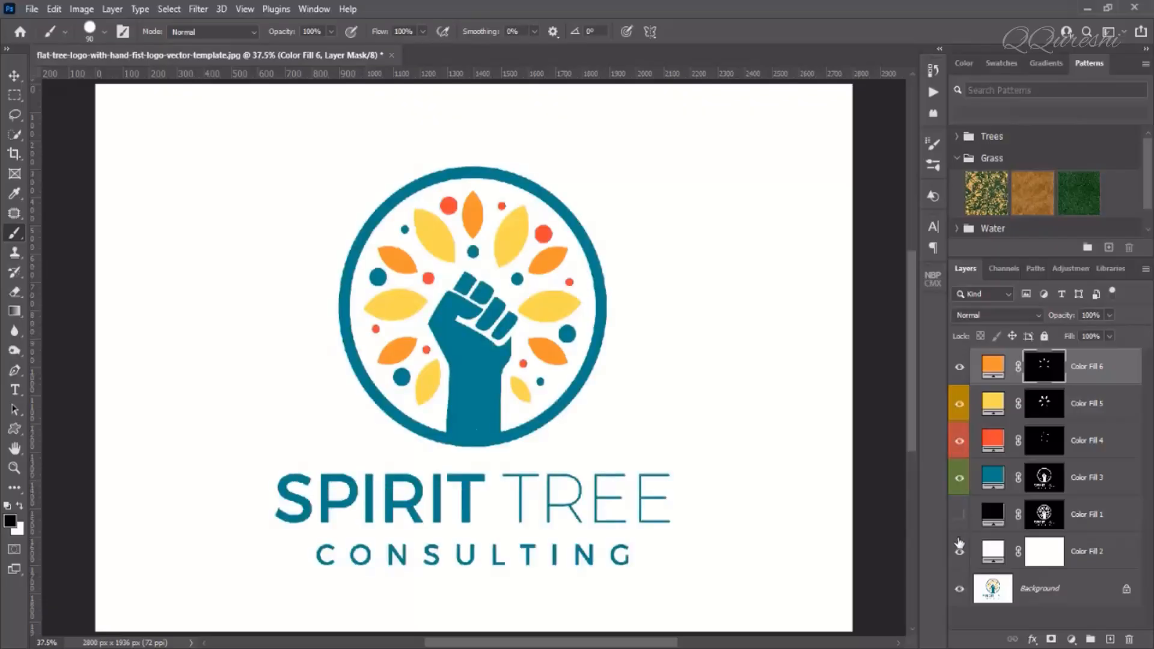
left_click_drag(959, 589, 959, 553)
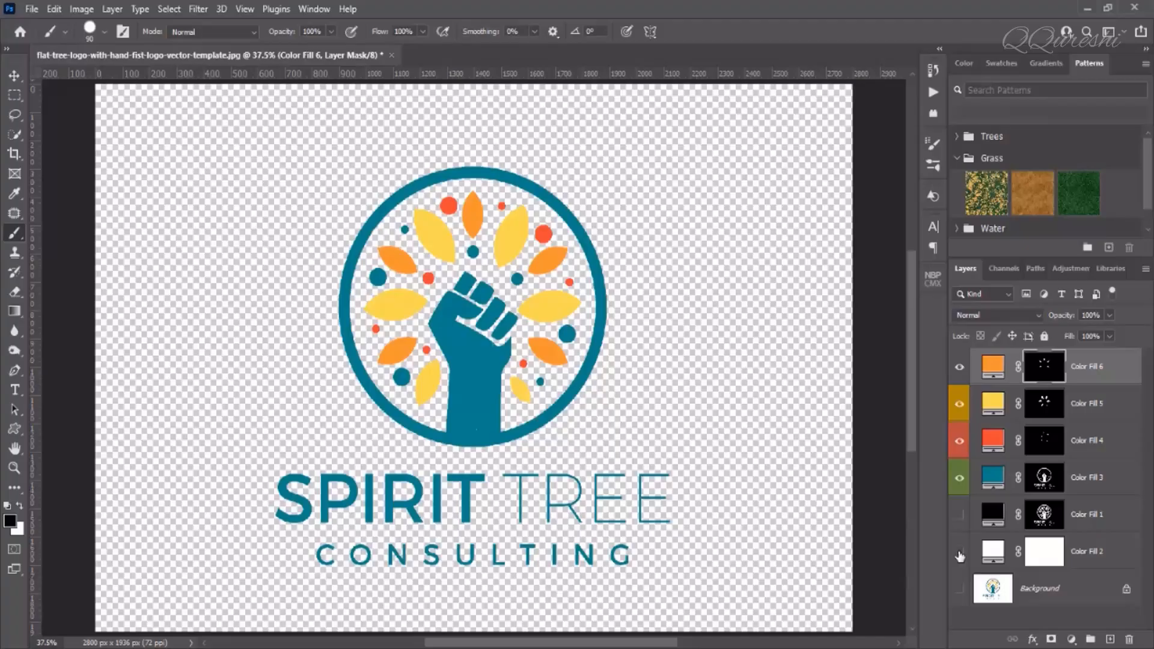
Check each color's separation by hiding and reshowing the orange, yellow, red and teal fill layers one at a time
left_click(960, 367)
left_click(961, 368)
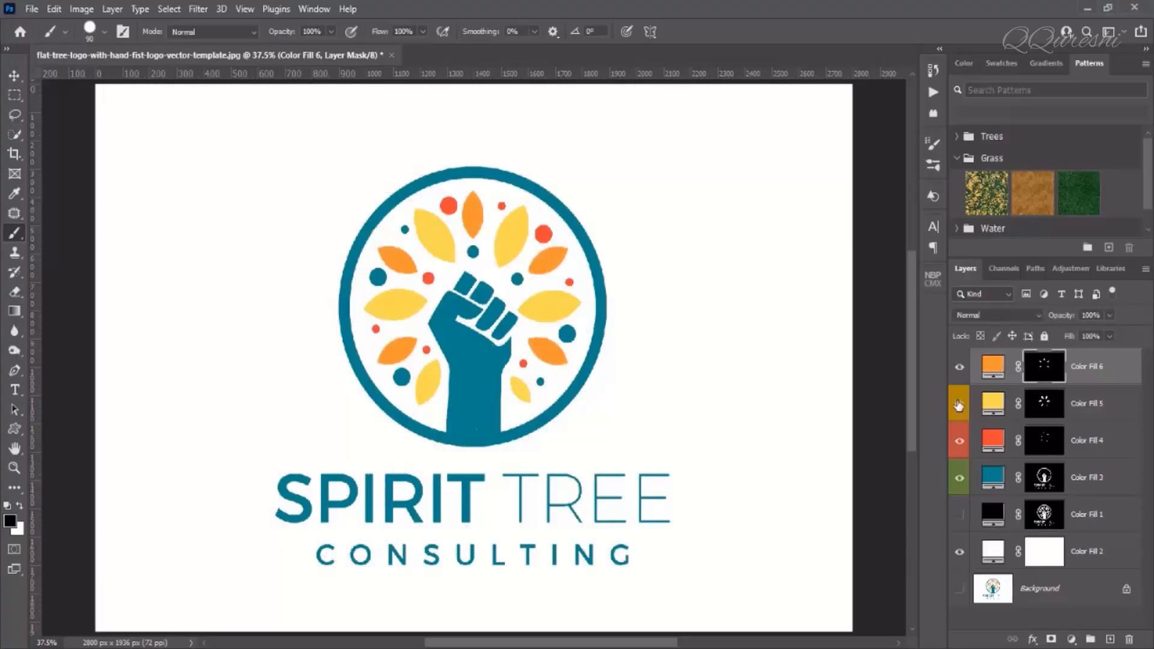
left_click(960, 404)
left_click(960, 404)
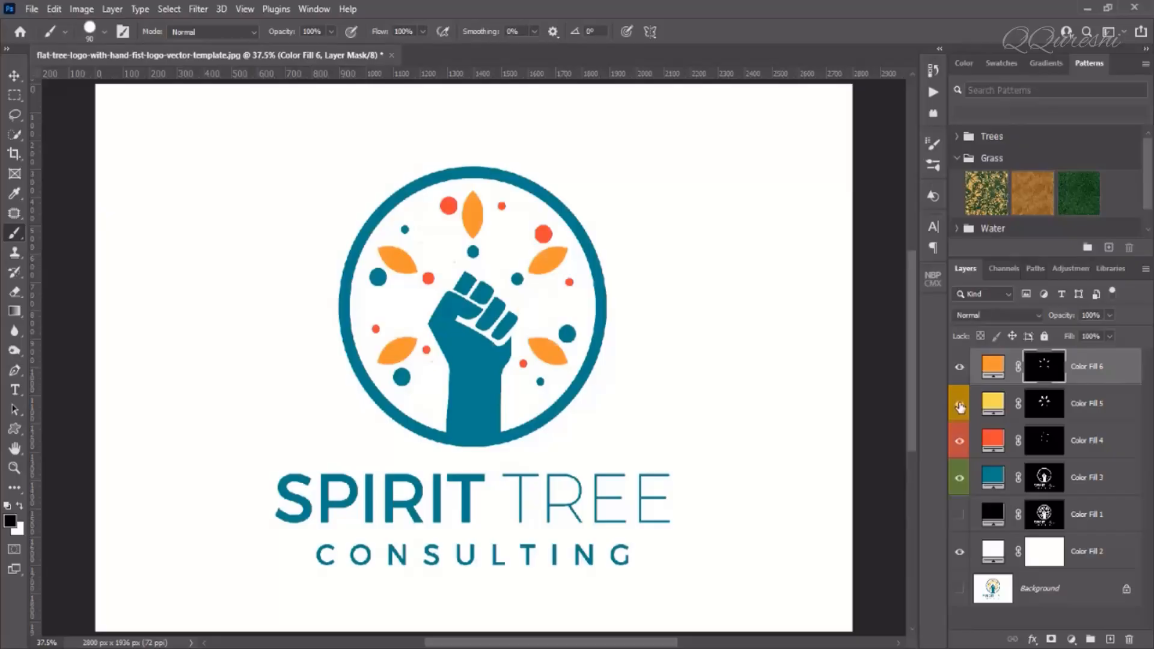
left_click(960, 444)
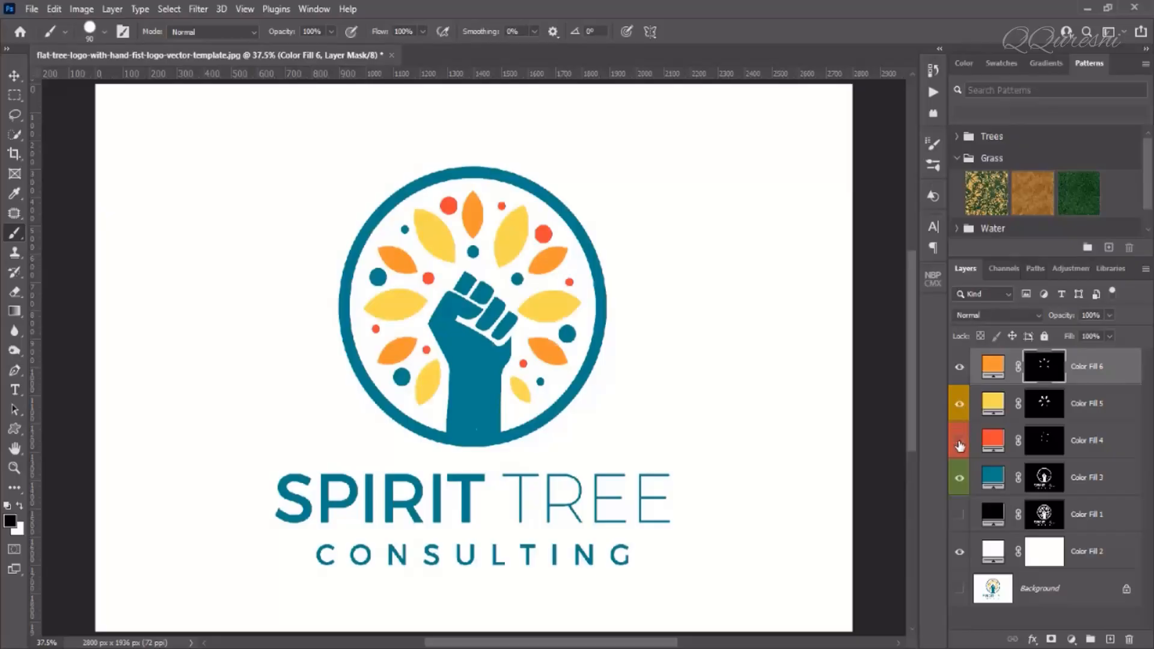
left_click(959, 443)
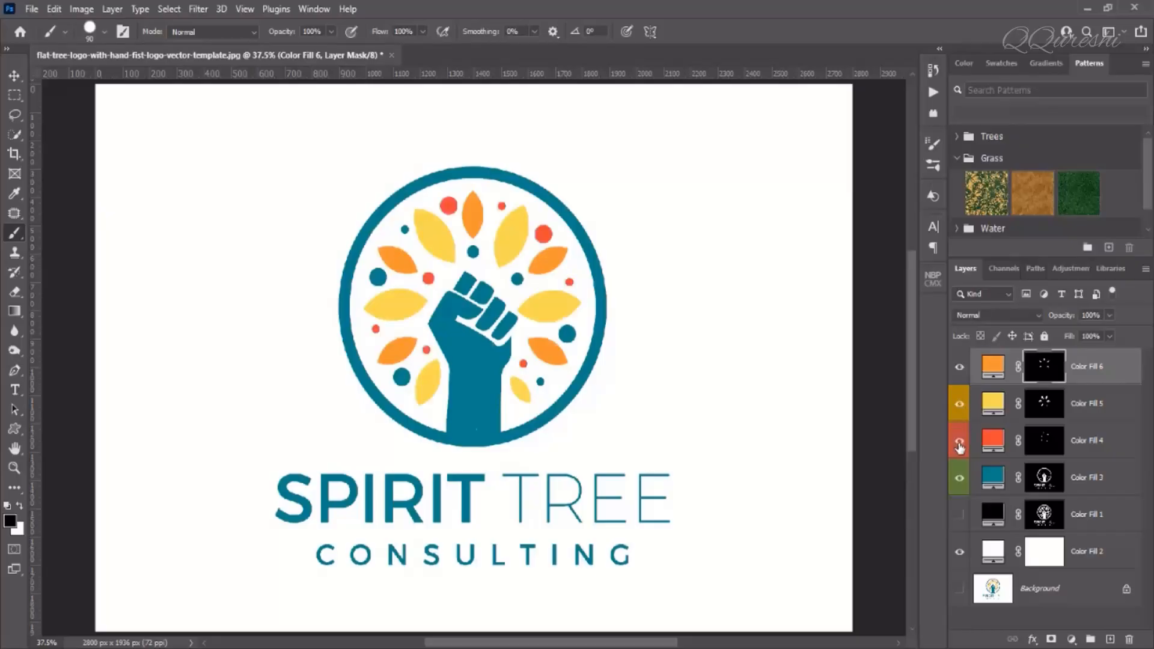
left_click(960, 479)
left_click(959, 479)
Make Color Fill 6's fill active and compare the logo with and without the white Color Fill 2 layer behind it
left_click(992, 367)
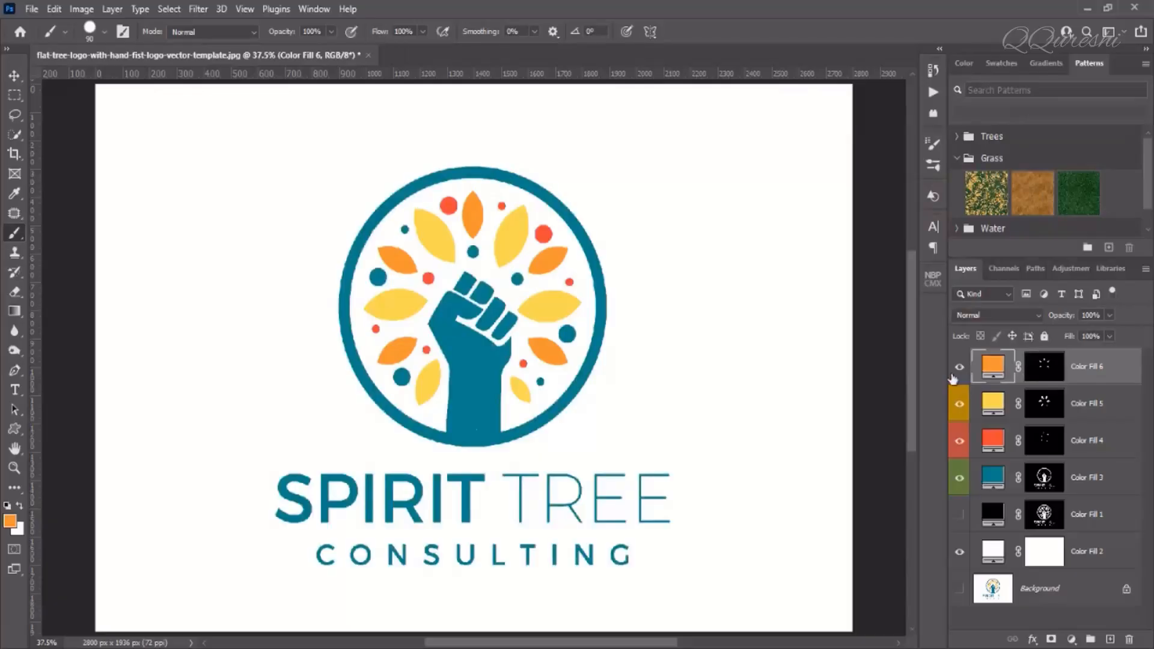
left_click(960, 553)
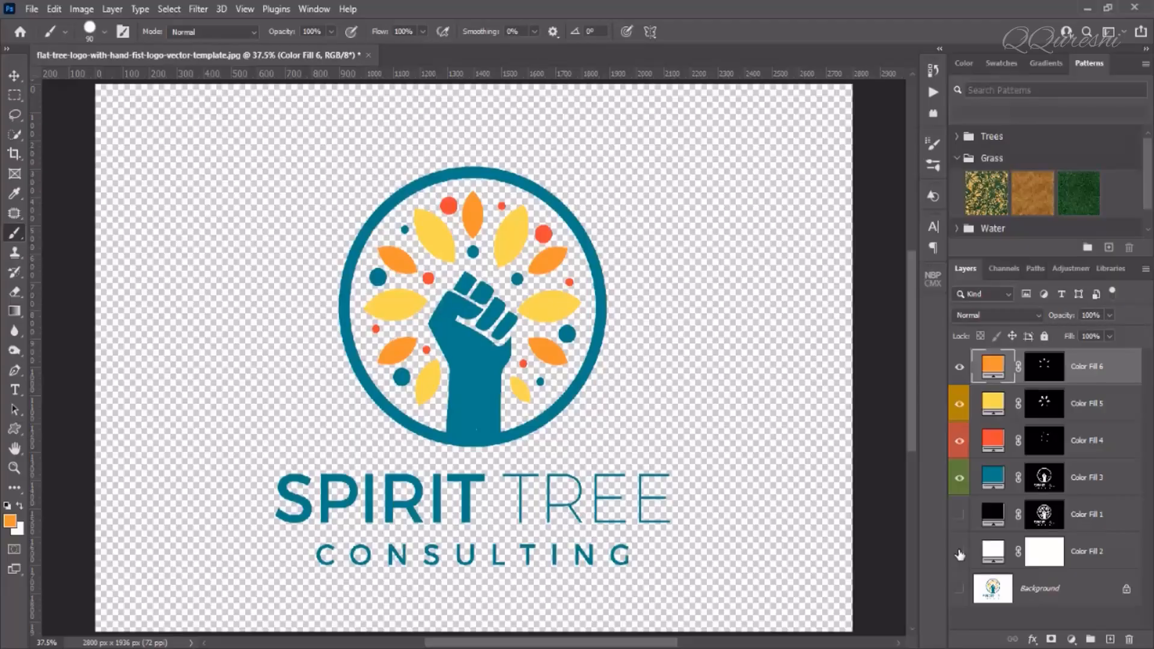
left_click(960, 553)
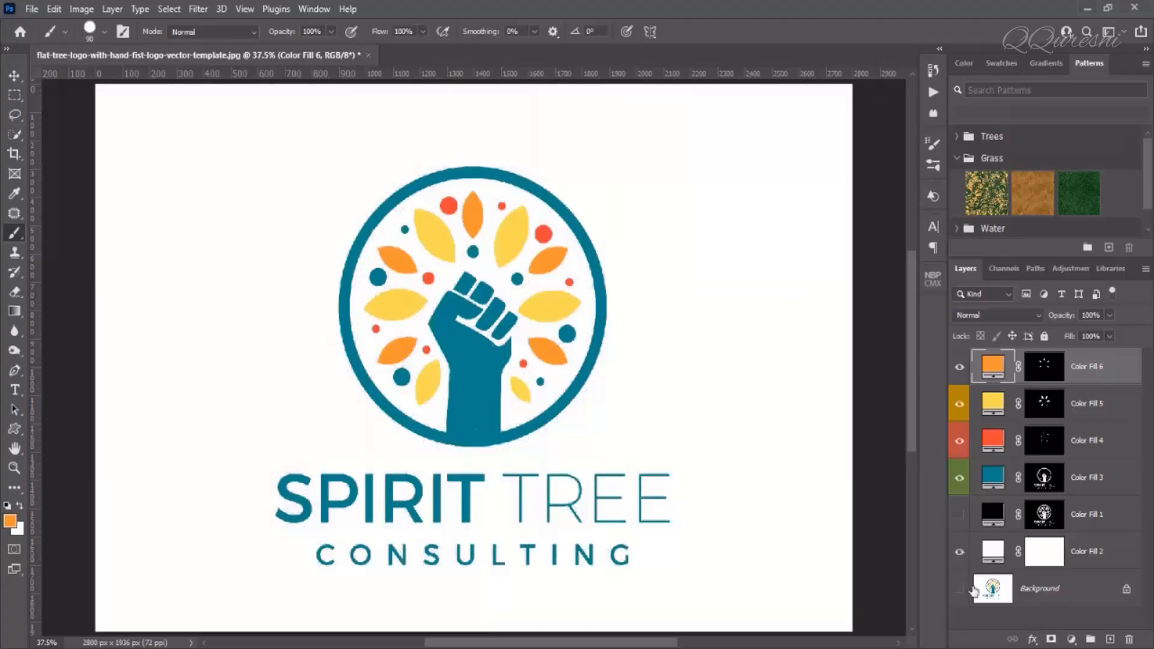